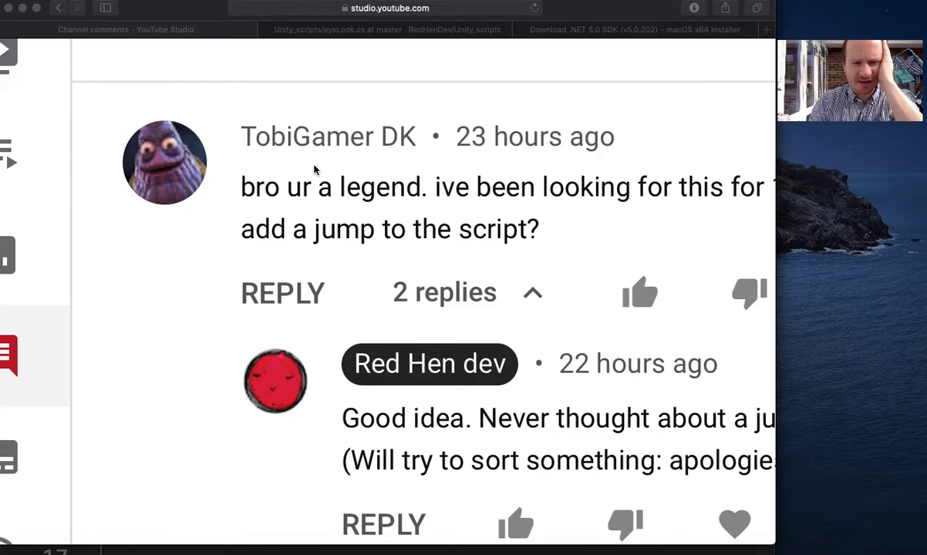
Scroll the YouTube Studio comment thread right and back left to read the viewer's jump request
scroll(513, 208, "right", 3)
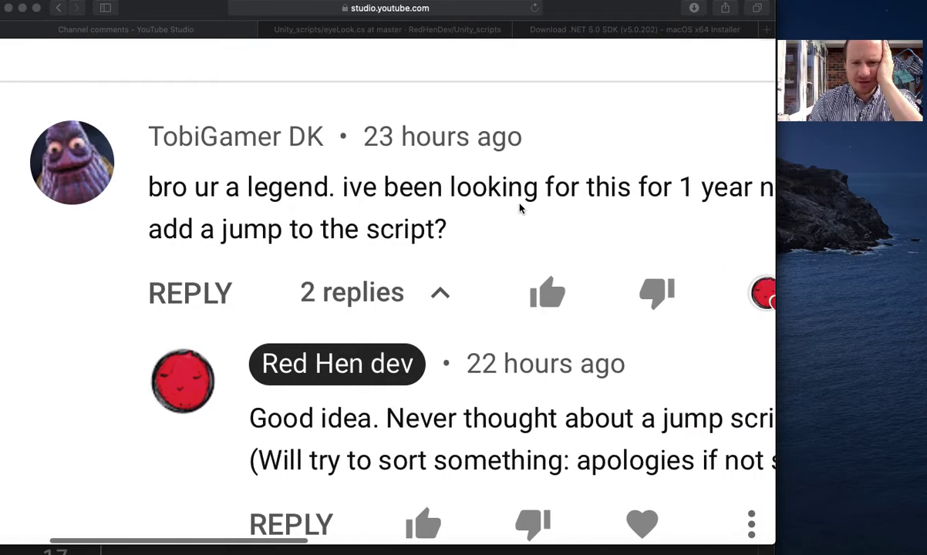
scroll(519, 207, "right", 3)
scroll(519, 207, "right", 2)
scroll(519, 207, "right", 1)
scroll(519, 207, "left", 2)
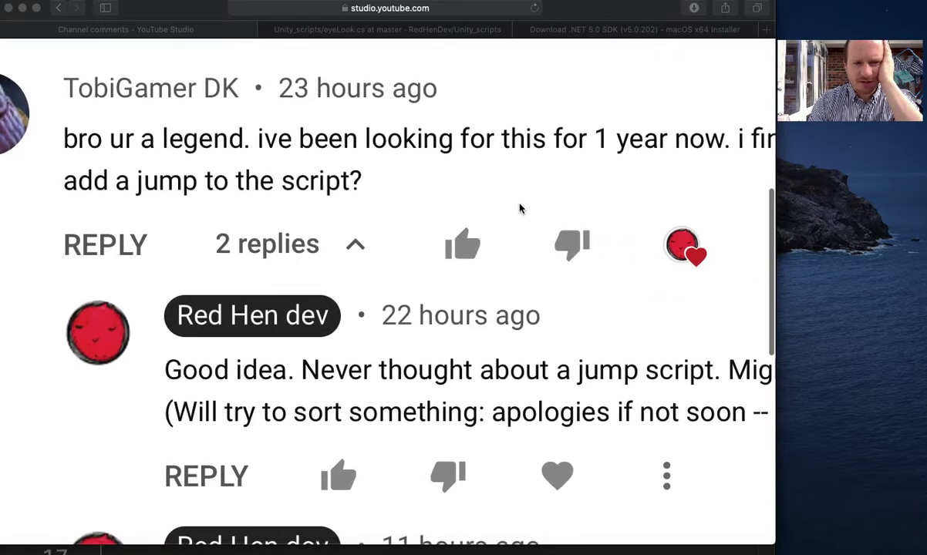
scroll(158, 182, "left", 1)
scroll(161, 185, "left", 1)
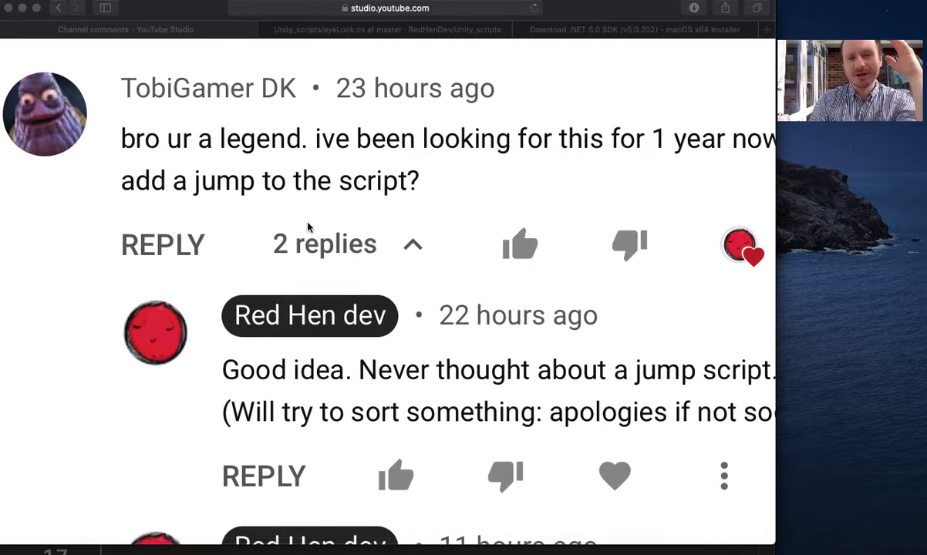
scroll(307, 228, "left", 2)
scroll(306, 228, "left", 1)
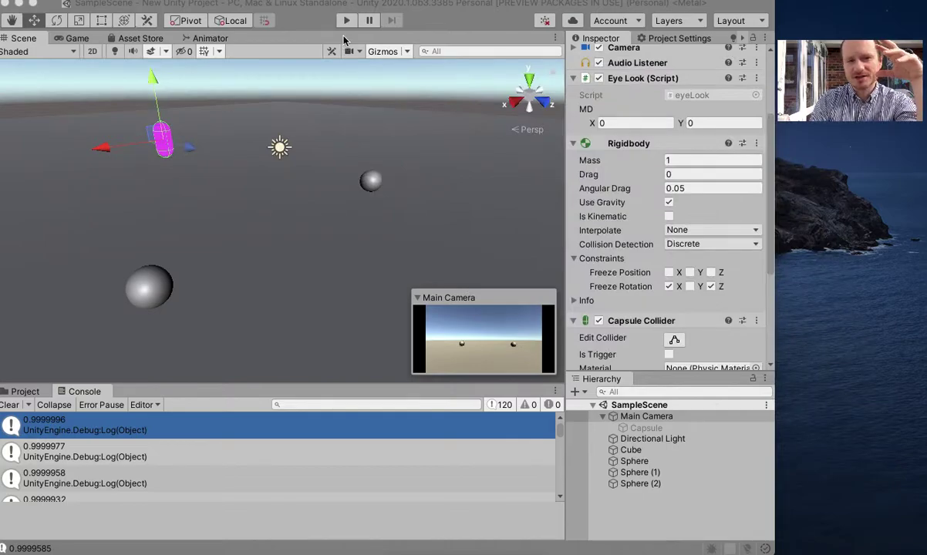
Run the Unity scene in play mode to test the first-person camera, then stop it
left_click(346, 20)
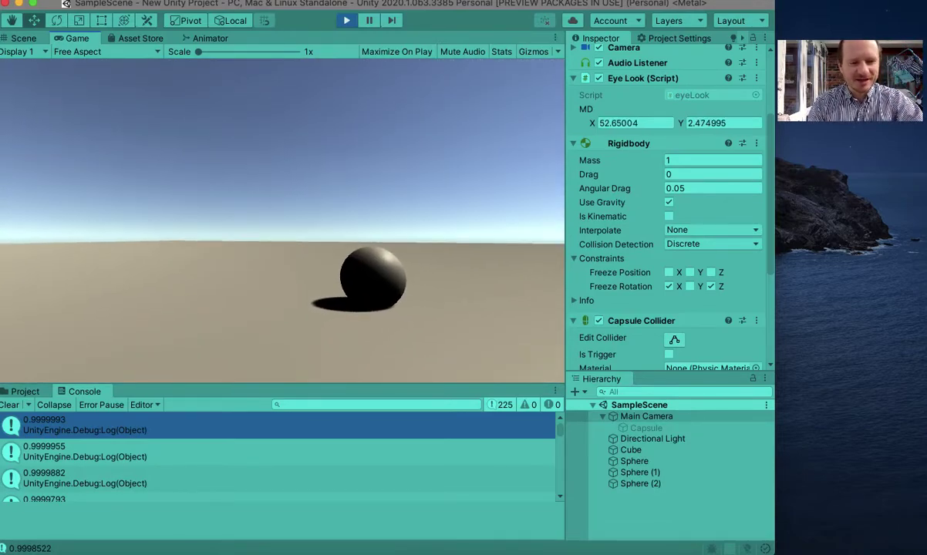
left_click(347, 21)
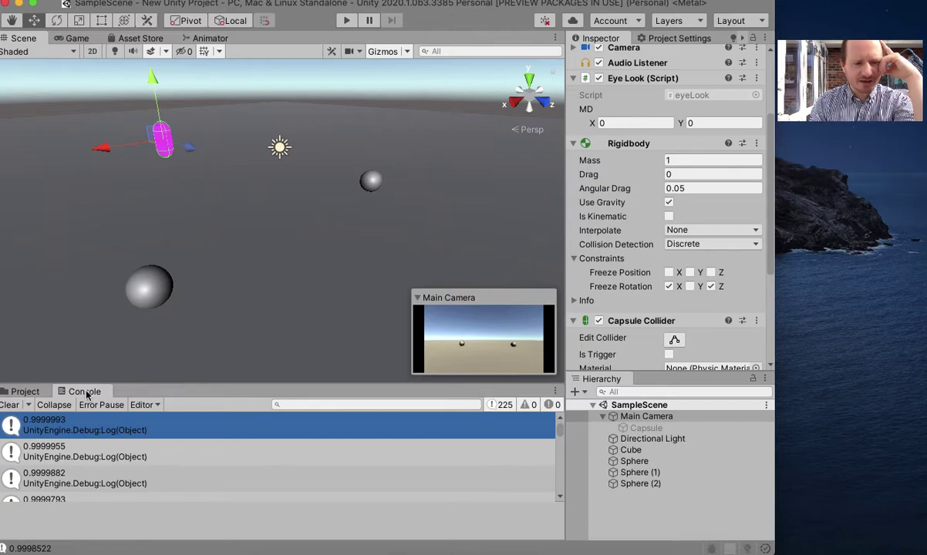
left_click(31, 392)
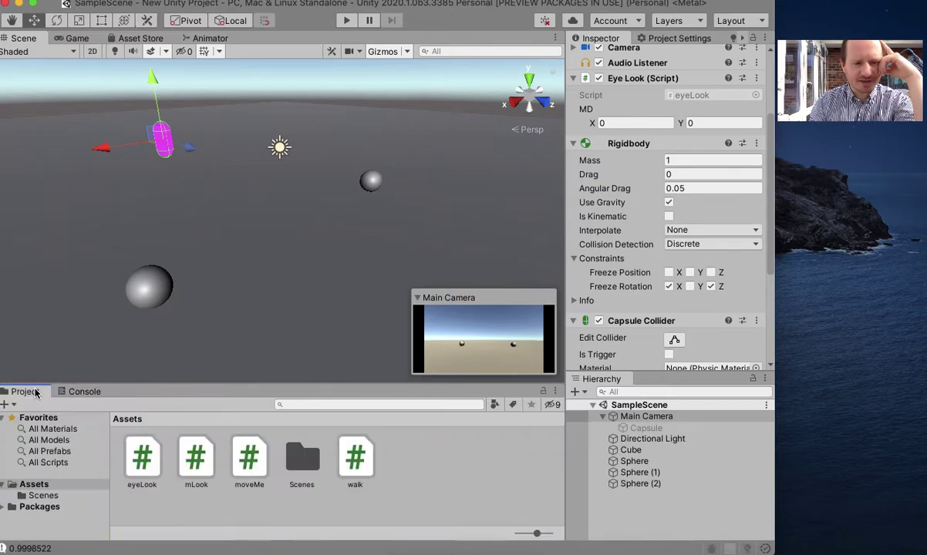
left_click(82, 391)
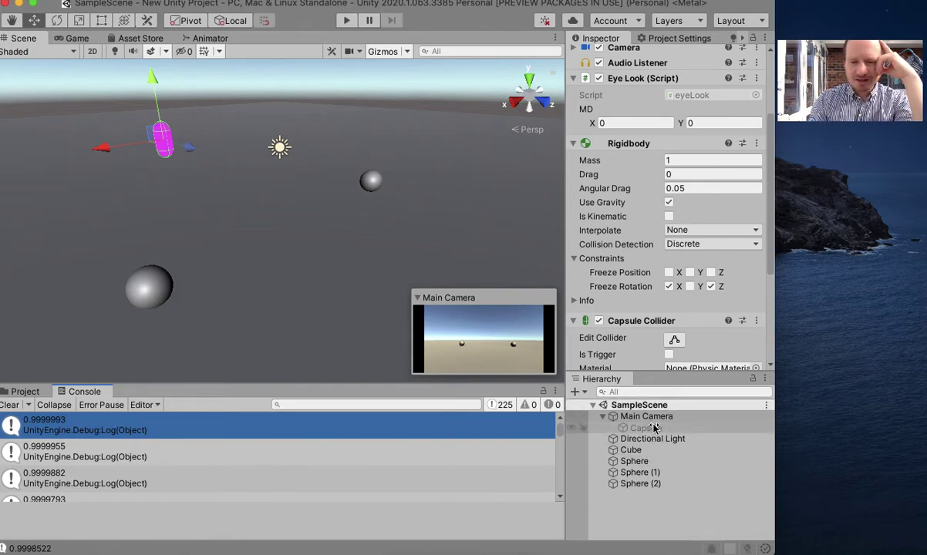
left_click(606, 418)
left_click(605, 418)
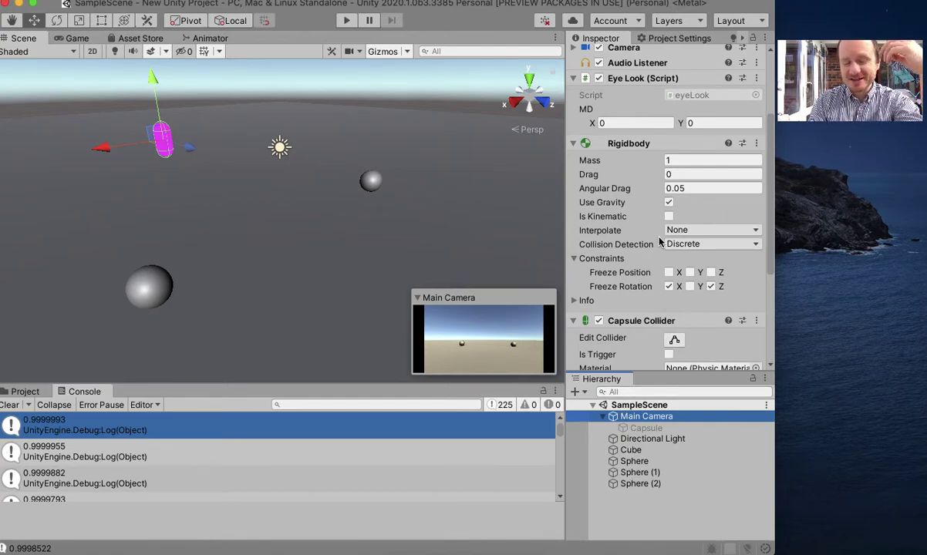
scroll(660, 242, "down", 3)
scroll(660, 242, "up", 5)
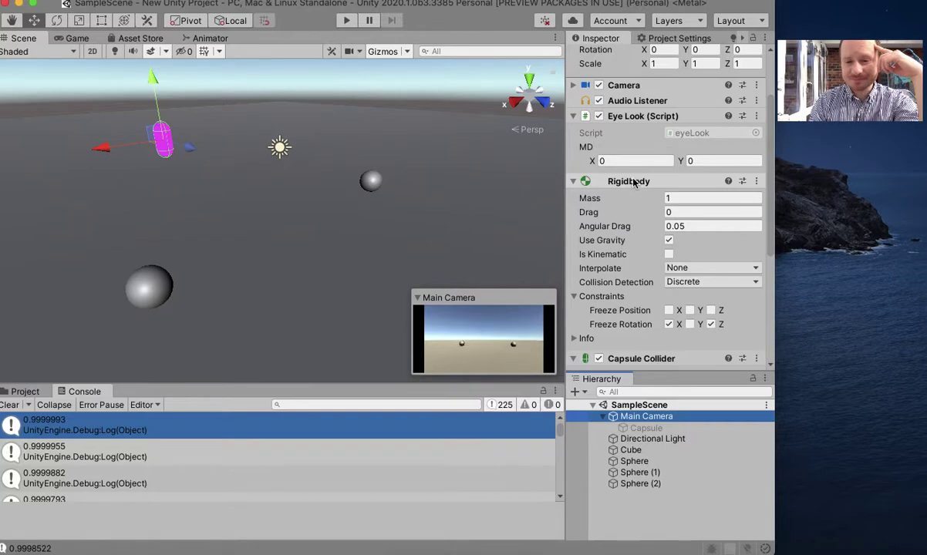
scroll(648, 324, "down", 5)
scroll(648, 321, "up", 1)
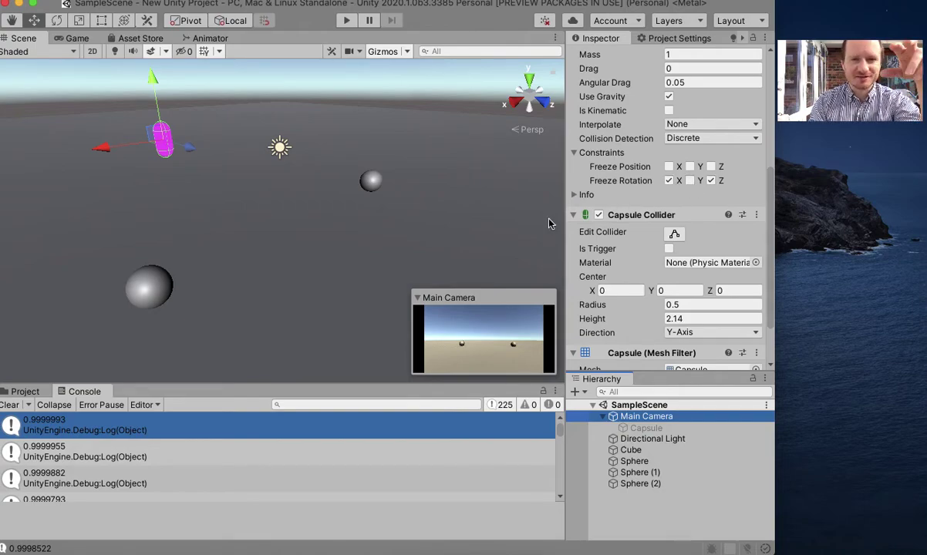
scroll(621, 166, "up", 2)
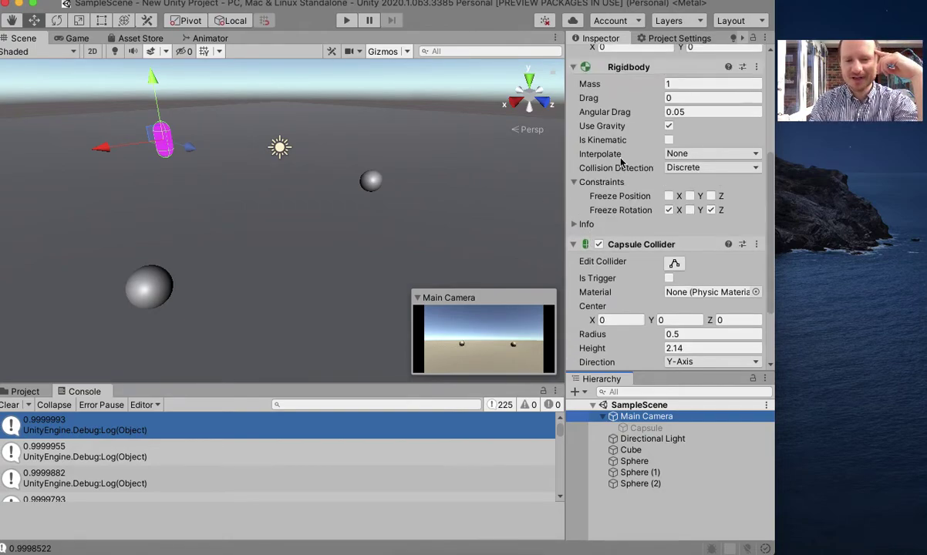
scroll(621, 164, "down", 5)
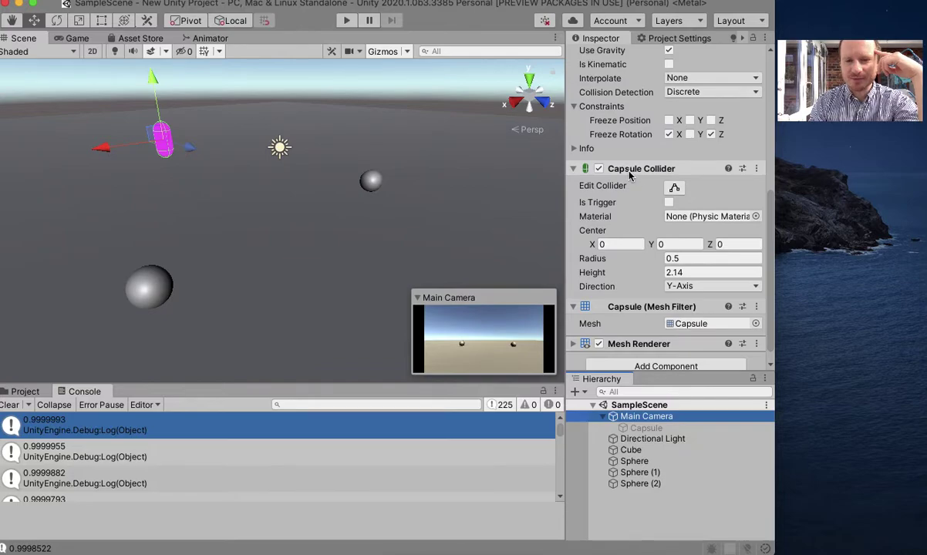
scroll(632, 193, "down", 1)
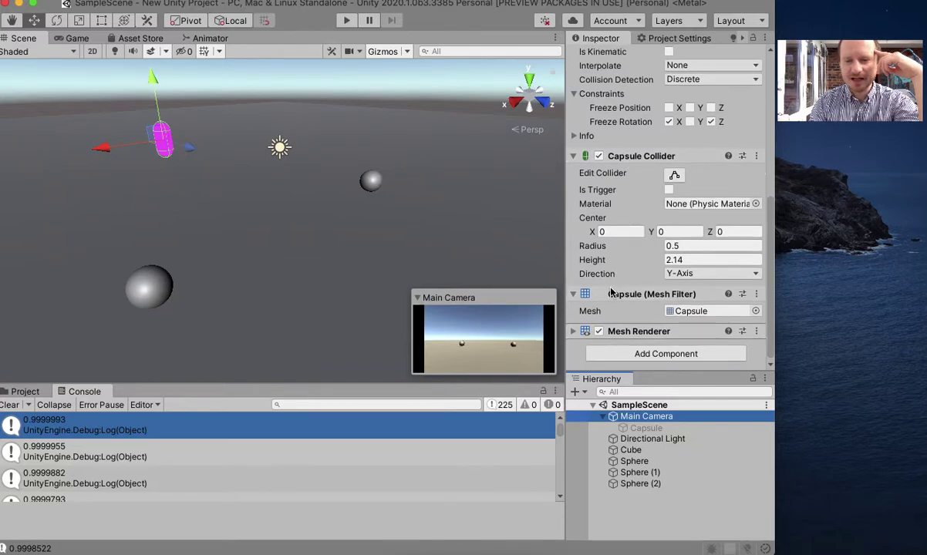
left_click(644, 331)
scroll(640, 324, "down", 3)
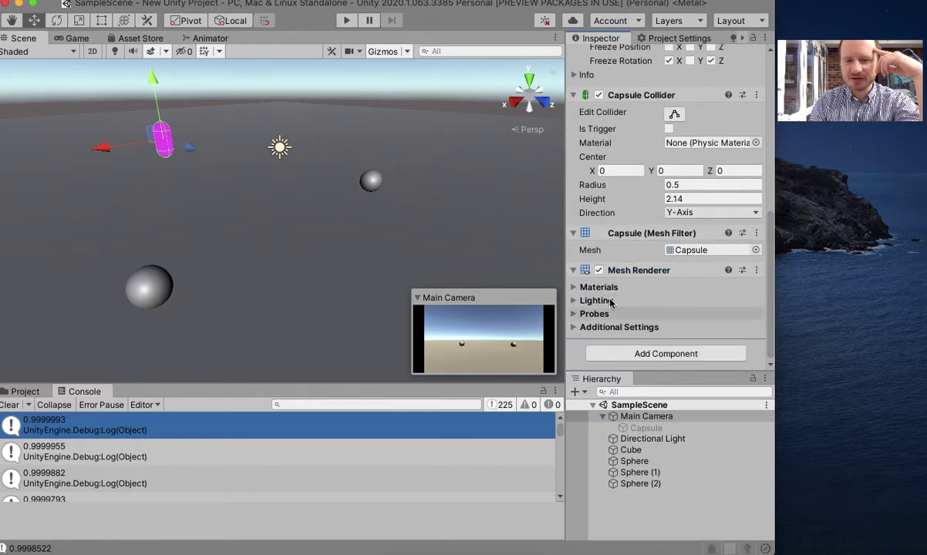
left_click(575, 289)
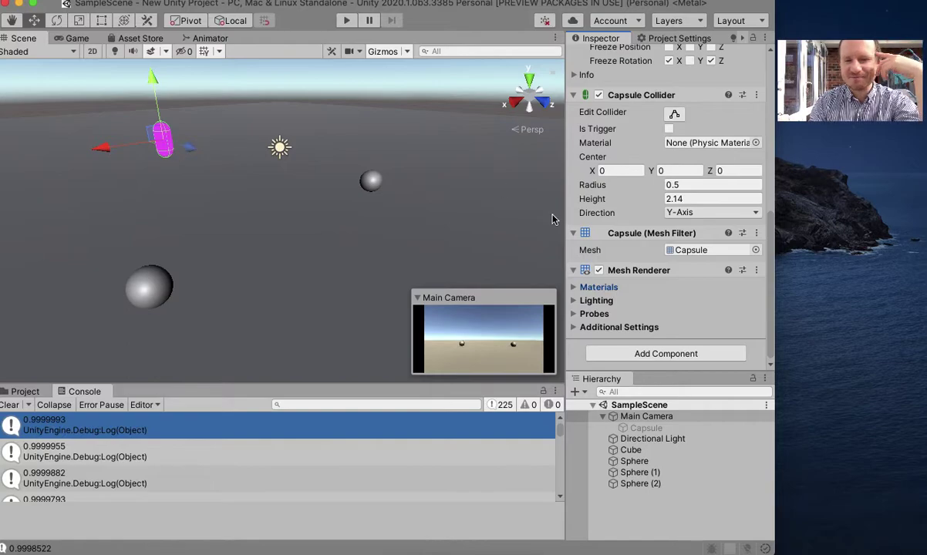
left_click(631, 272)
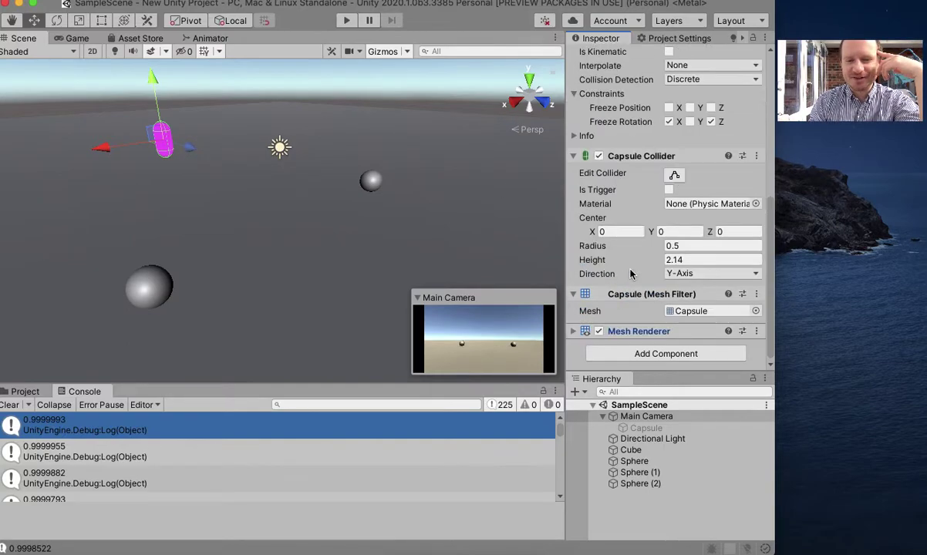
scroll(636, 170, "up", 5)
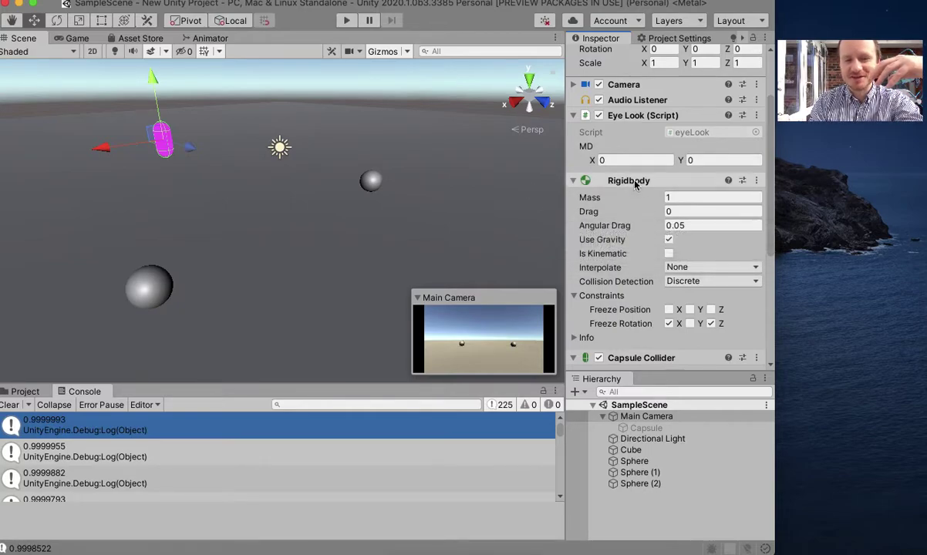
scroll(631, 184, "down", 5)
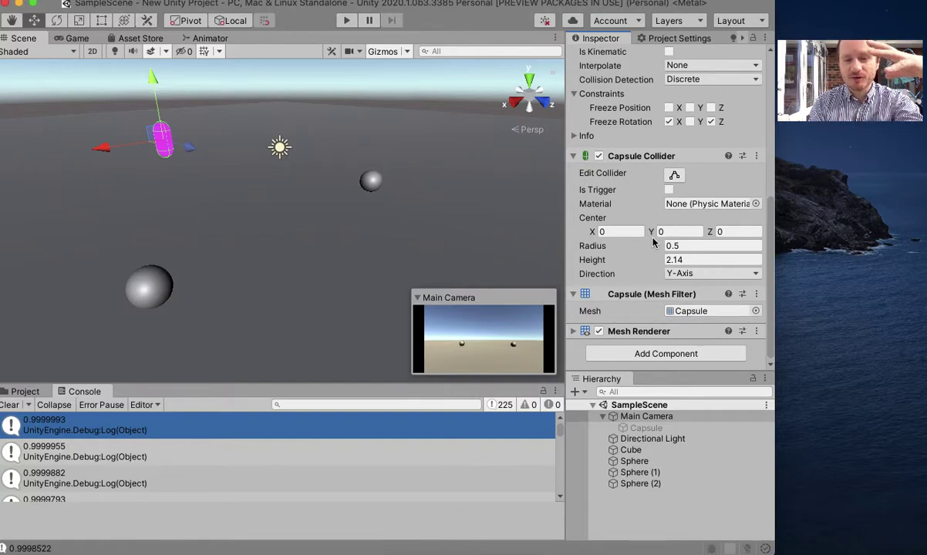
scroll(653, 242, "up", 3)
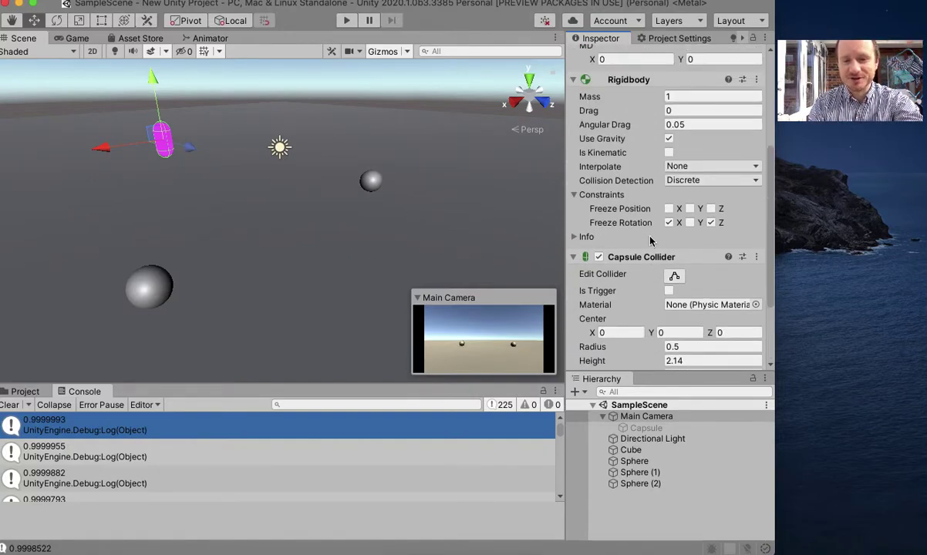
Add a capsule from GameObject > 3D Object and drag it up above the ground
left_click(163, 1)
mouse_move(176, 29)
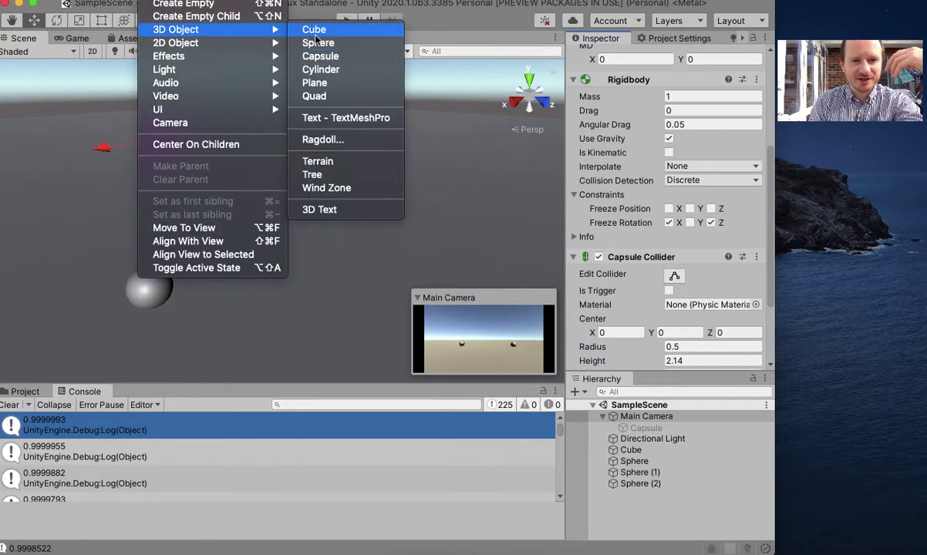
left_click(321, 56)
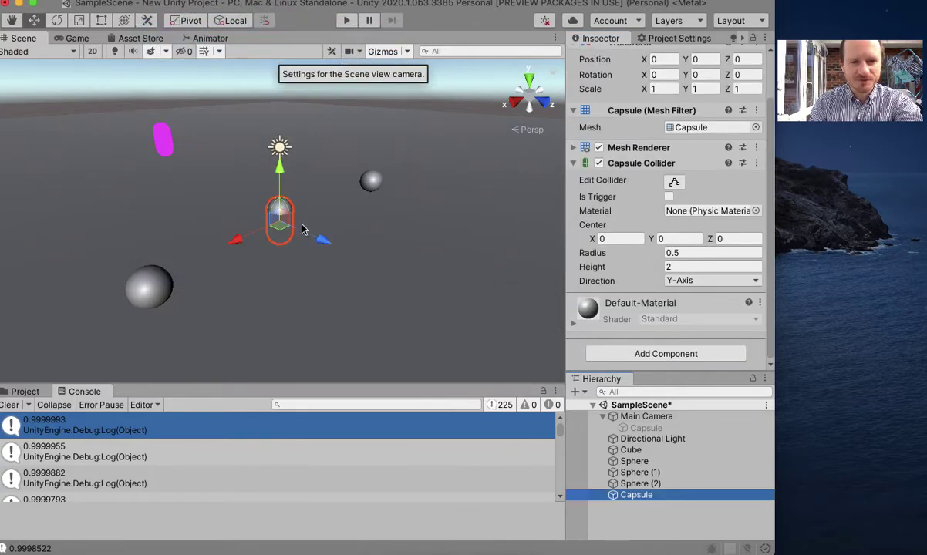
left_click_drag(278, 170, 279, 116)
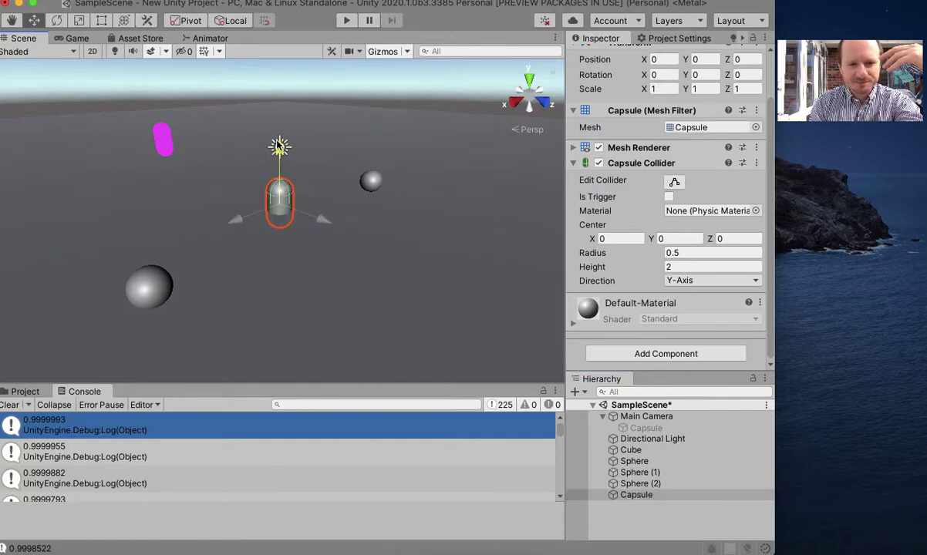
scroll(632, 164, "up", 2)
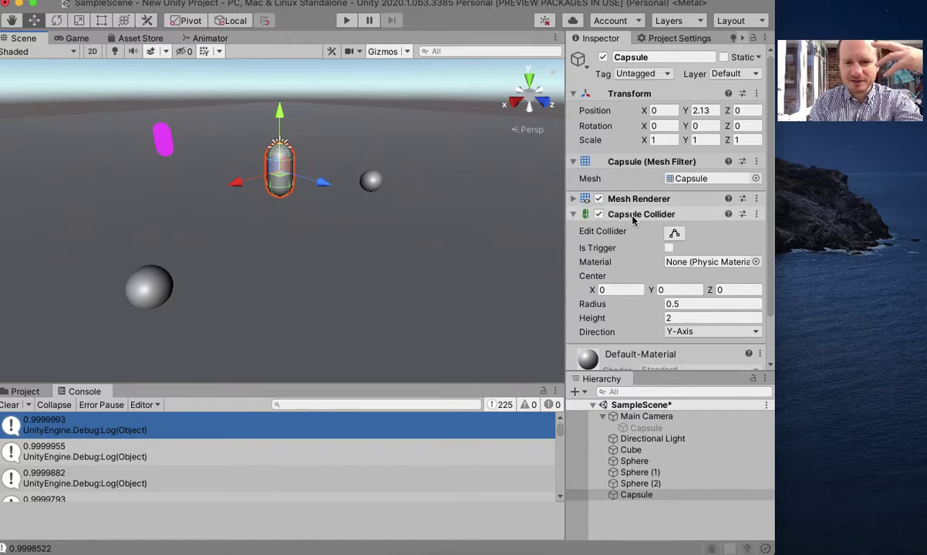
Delete the new capsule from the Hierarchy and select Main Camera
scroll(635, 218, "down", 3)
scroll(636, 228, "up", 3)
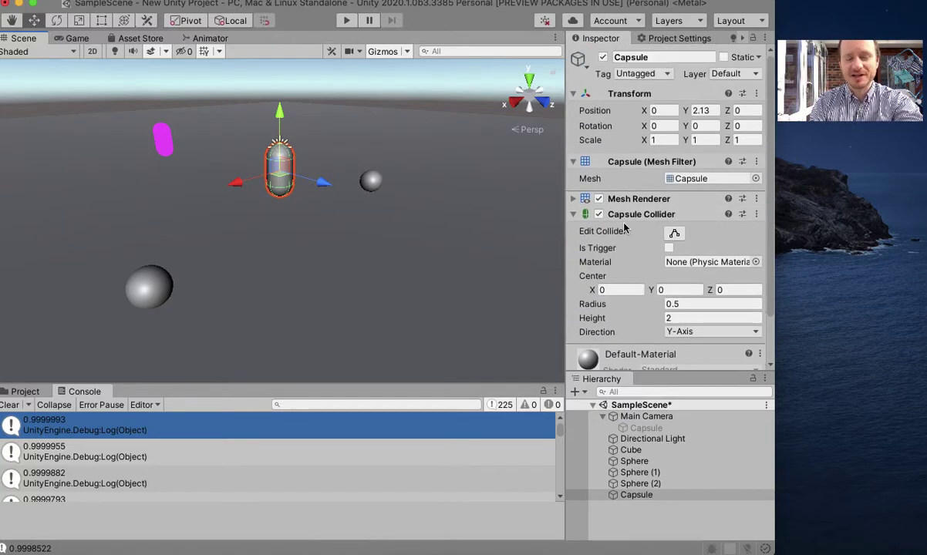
right_click(645, 495)
left_click(692, 381)
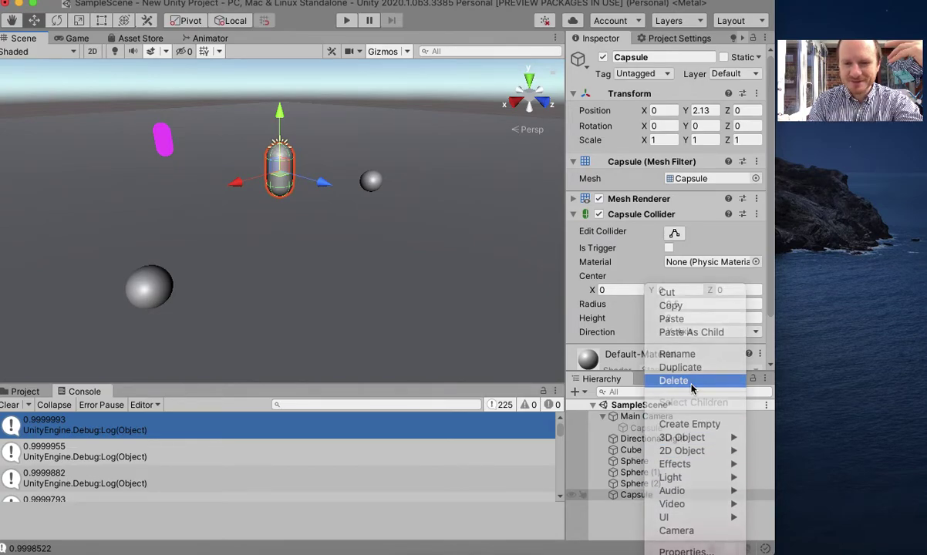
left_click(645, 418)
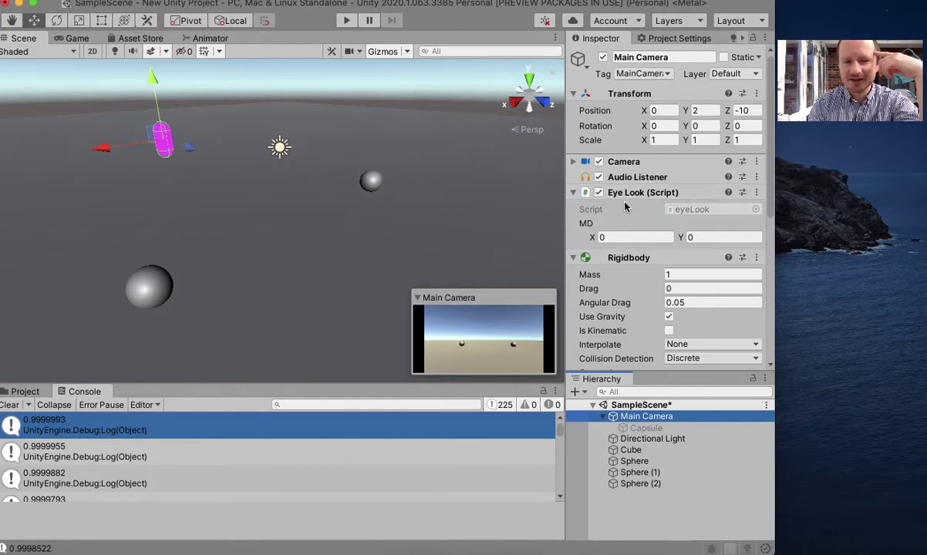
Scroll the Main Camera Inspector and collapse its Eye Look (Script) component
scroll(625, 207, "down", 3)
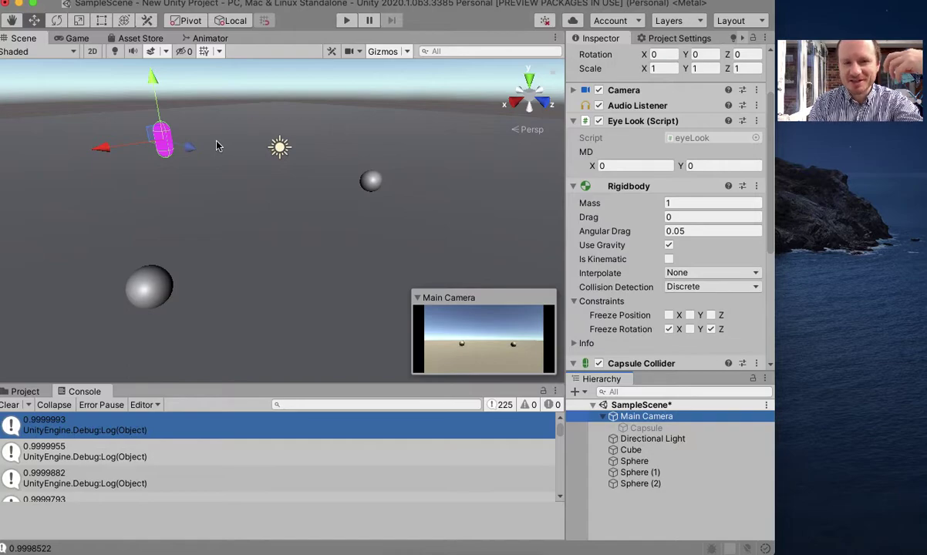
scroll(637, 248, "down", 2)
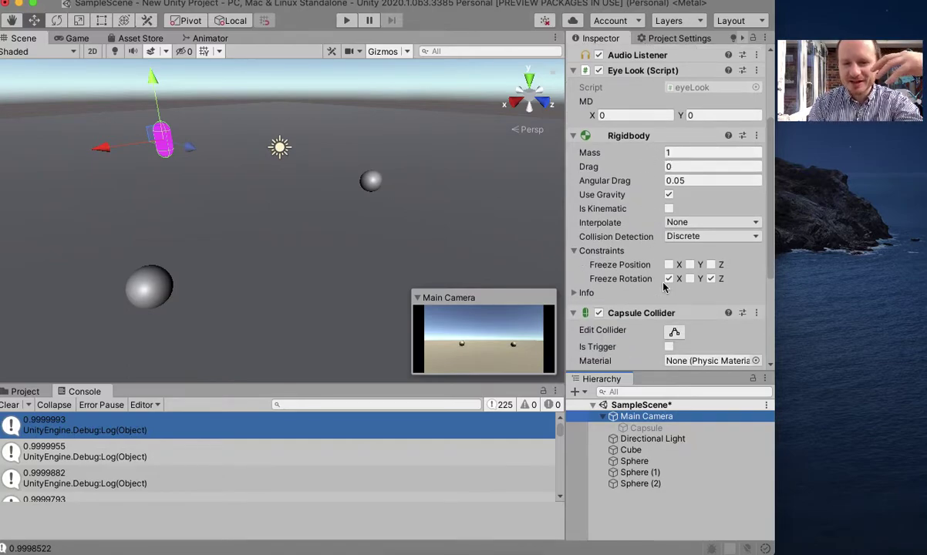
scroll(621, 291, "down", 5)
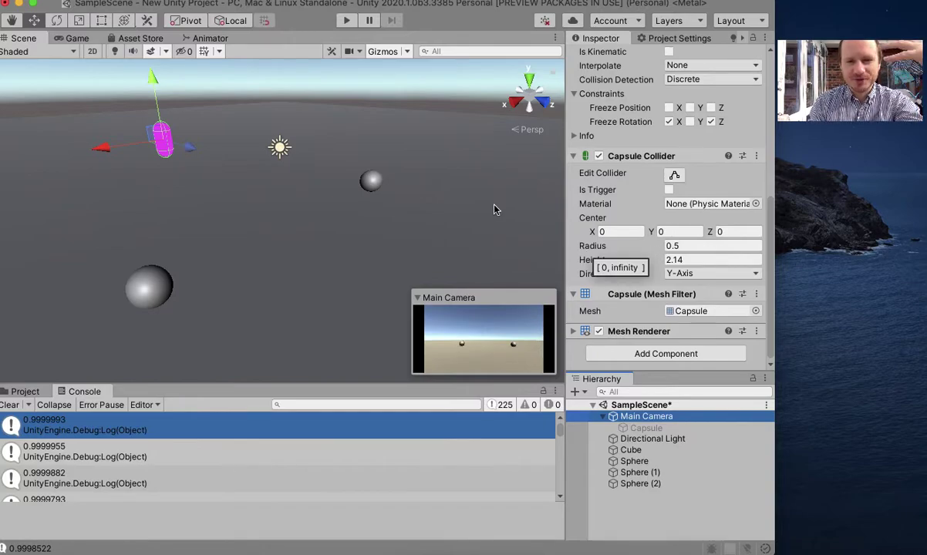
scroll(586, 174, "up", 5)
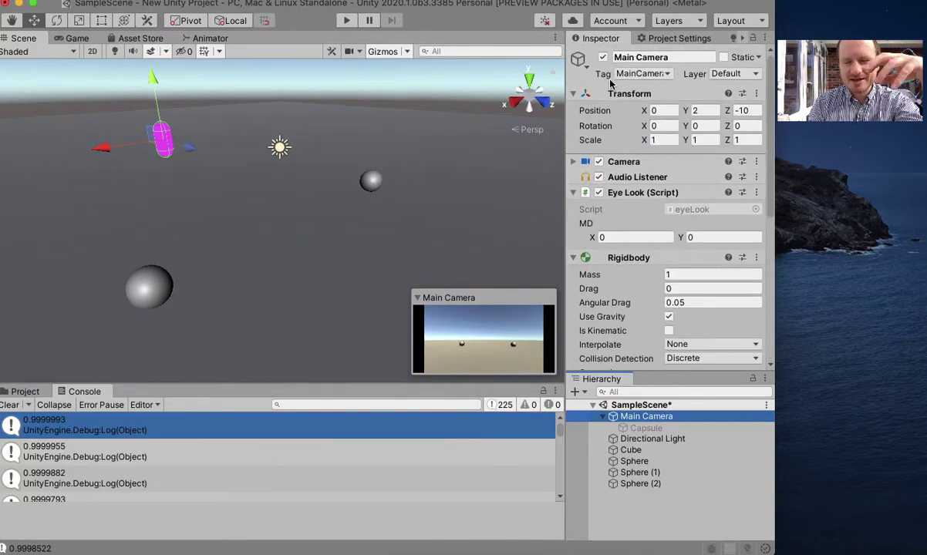
left_click(627, 195)
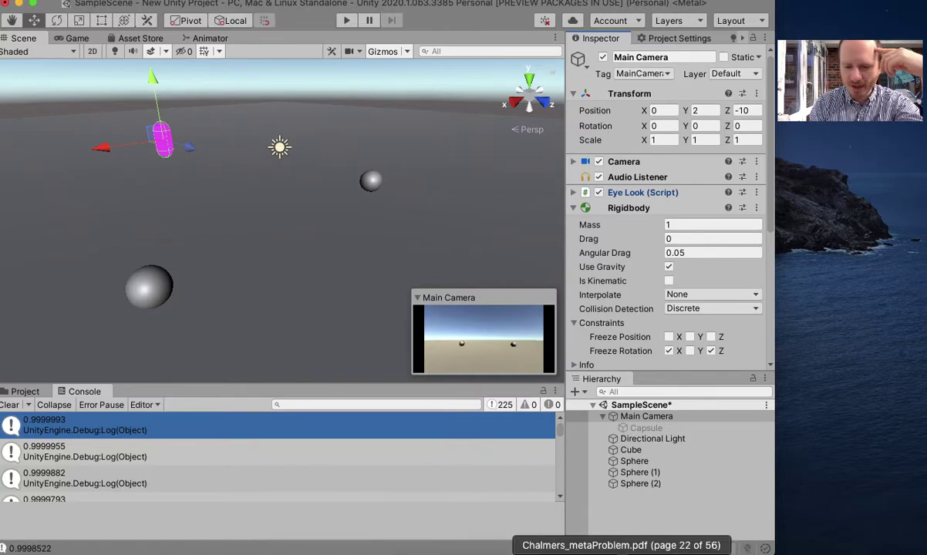
Comment out the four jump field declarations on lines 10–13 of eyeLook.cs
left_click(857, 551)
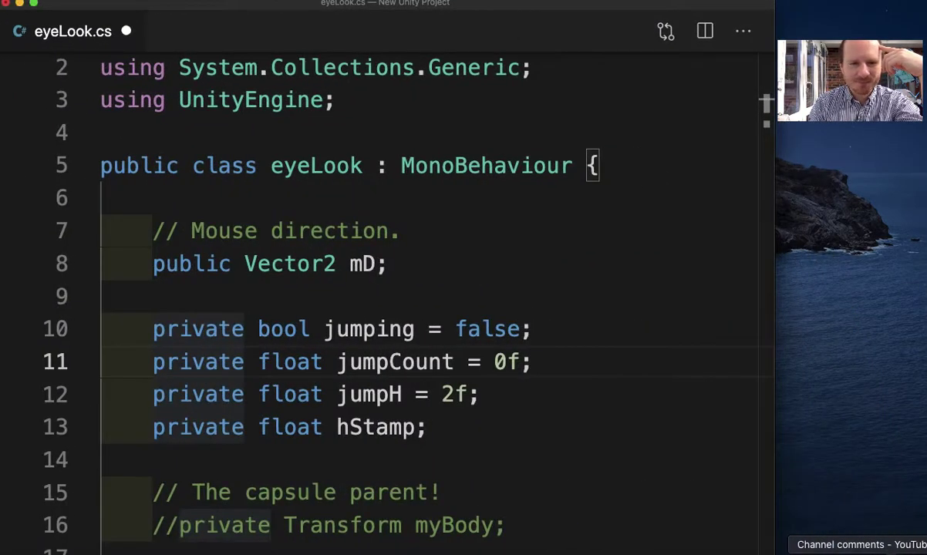
scroll(394, 318, "down", 3)
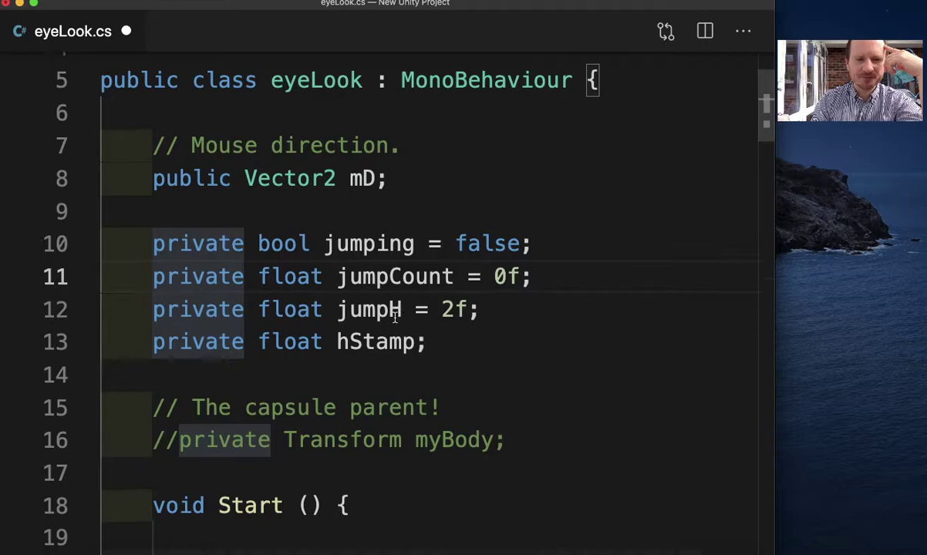
scroll(394, 315, "down", 3)
left_click(366, 313)
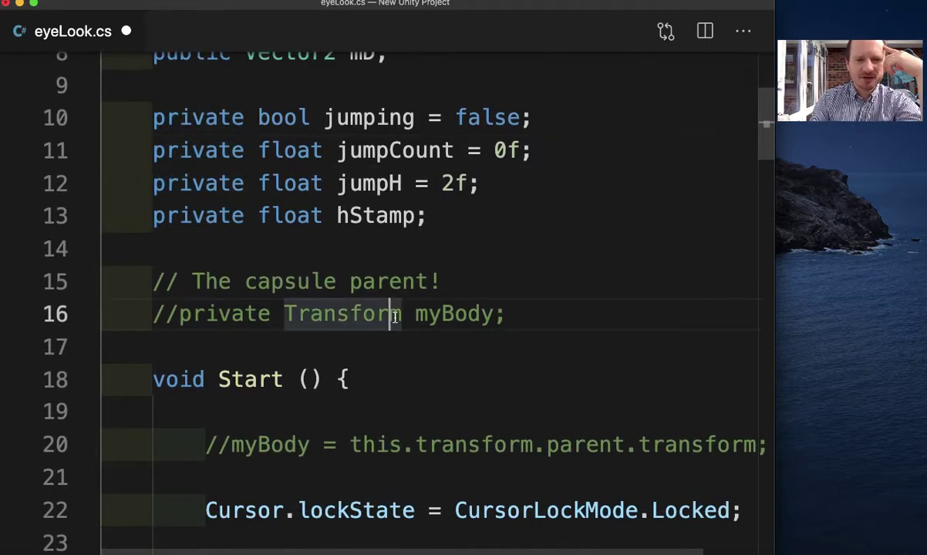
left_click(441, 212)
mouse_move(441, 212)
left_mouse_down()
mouse_move(258, 183)
mouse_move(152, 123)
left_mouse_up()
key("super+slash")
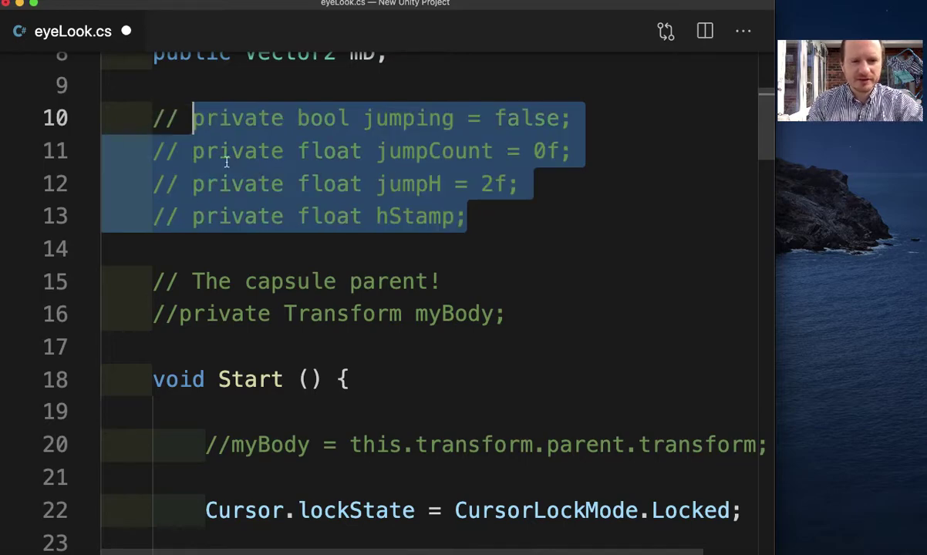
left_click(298, 215)
Comment out the old jump block, lines 29–43, inside Update()
scroll(356, 247, "down", 2)
scroll(356, 276, "down", 1)
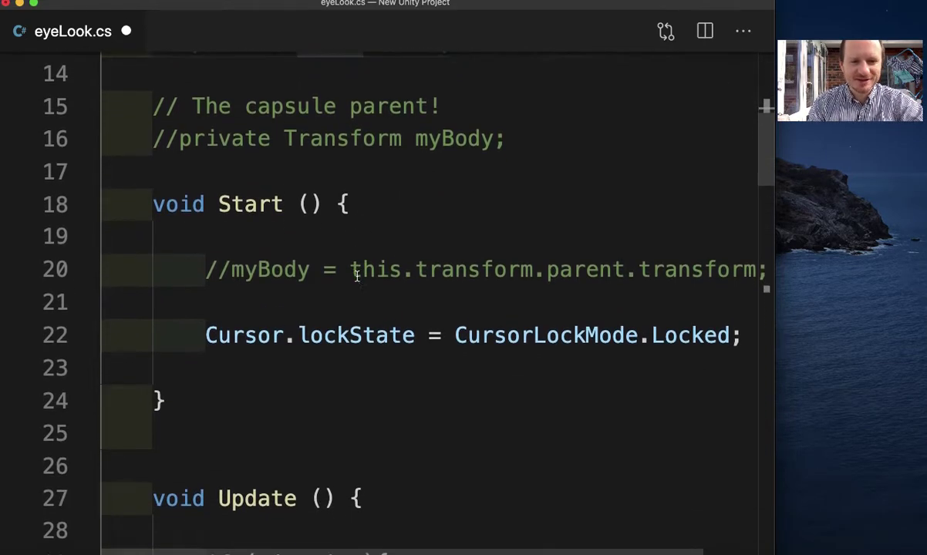
scroll(356, 276, "down", 4)
scroll(357, 277, "down", 2)
scroll(357, 276, "down", 2)
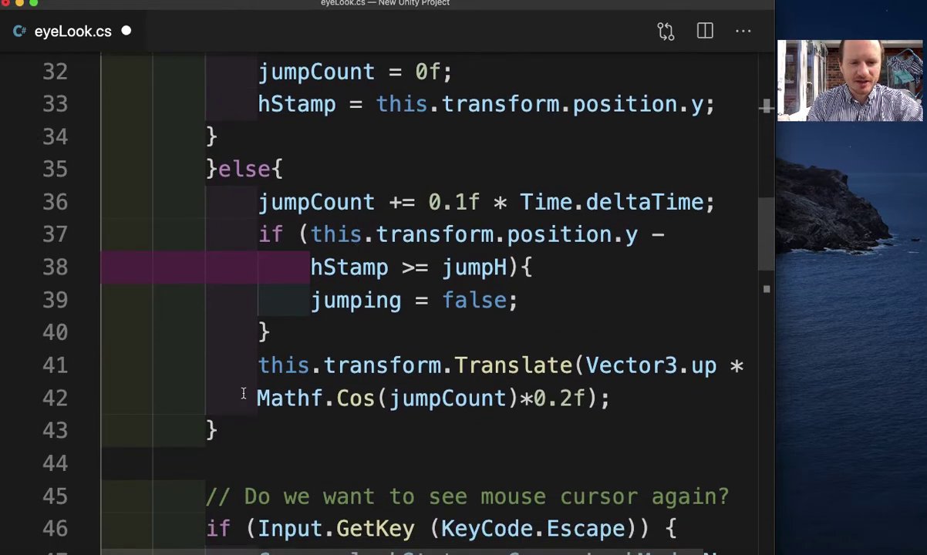
left_click_drag(230, 432, 210, 91)
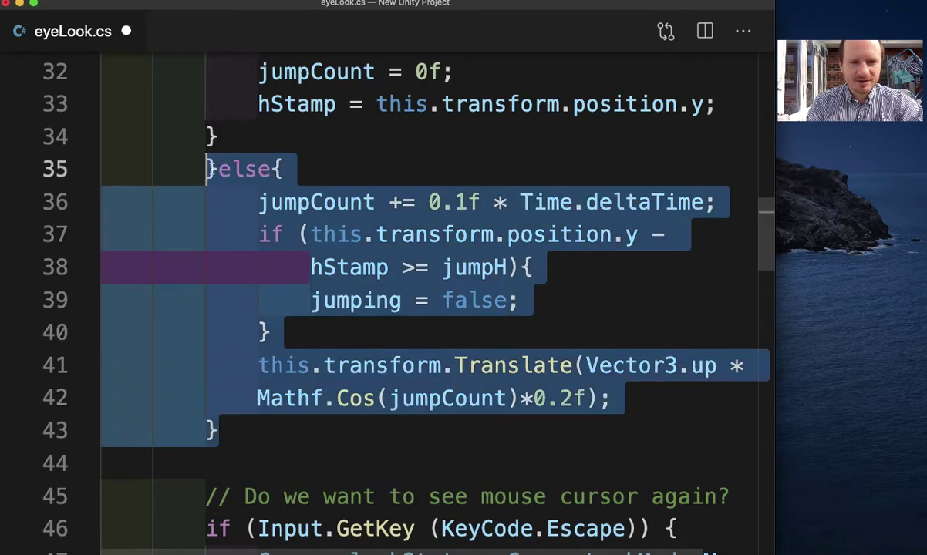
scroll(247, 125, "up", 3)
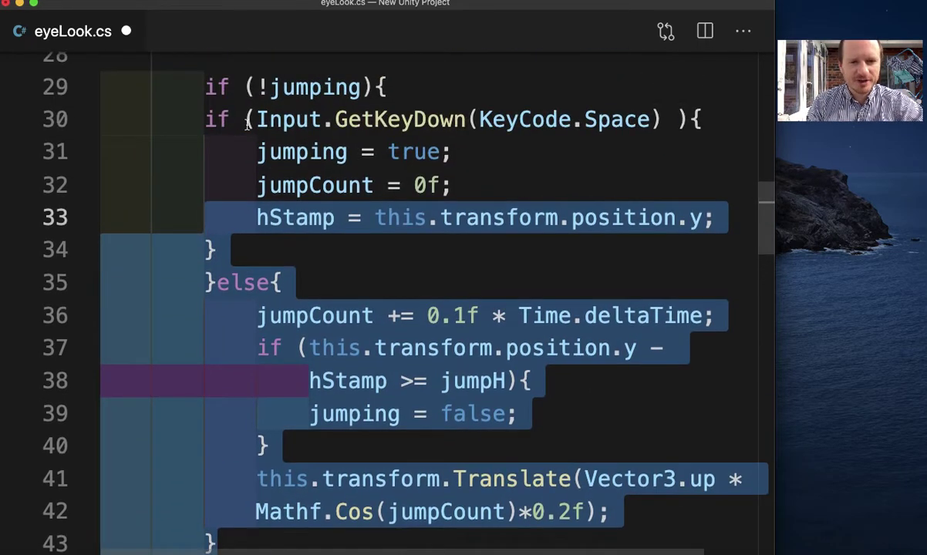
left_click(207, 87)
mouse_move(271, 254)
left_mouse_down("shift")
mouse_move(285, 512)
mouse_move(237, 162)
left_mouse_up("shift")
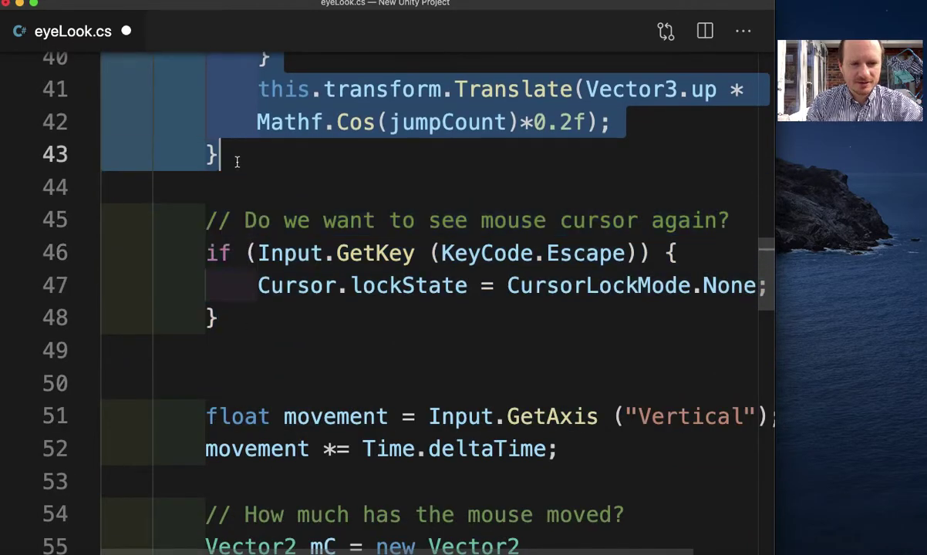
key("super+slash")
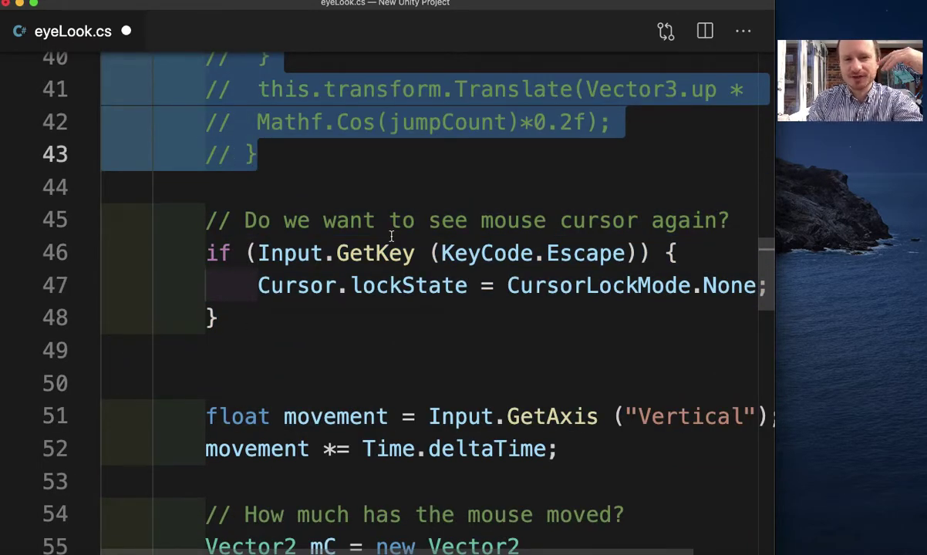
scroll(391, 235, "up", 3)
scroll(391, 237, "up", 1)
left_click(441, 233)
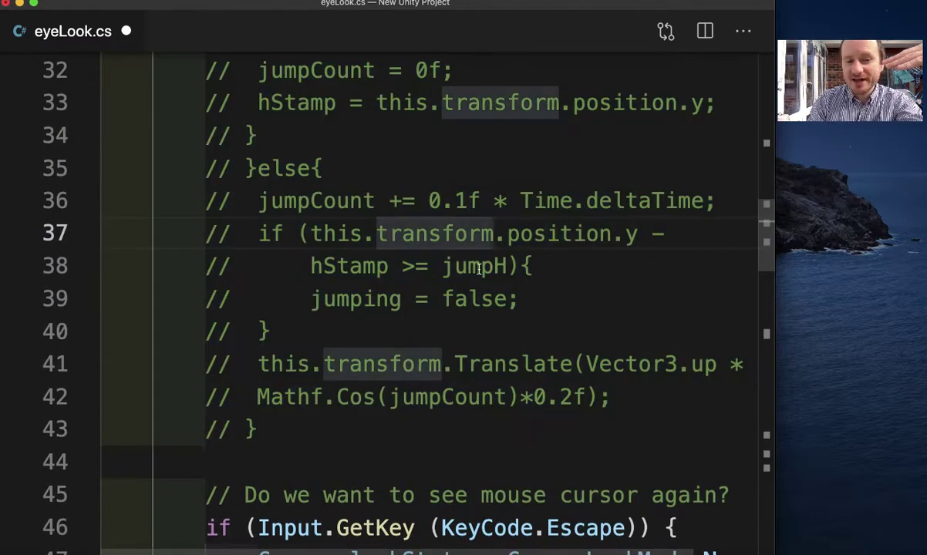
Scroll through eyeLook.cs to review the commented-out code
scroll(478, 269, "up", 2)
scroll(478, 269, "up", 2)
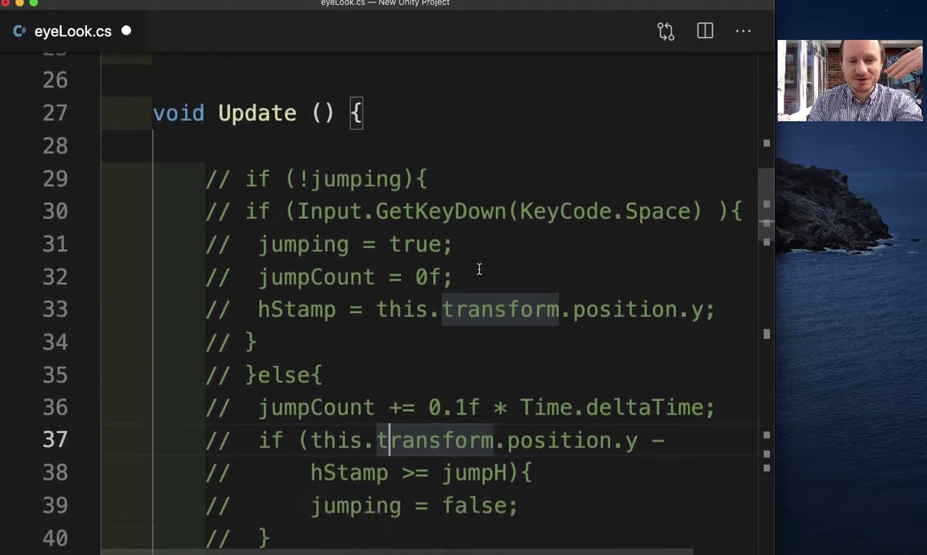
scroll(479, 269, "down", 3)
scroll(479, 270, "up", 3)
scroll(479, 269, "up", 4)
scroll(479, 269, "up", 3)
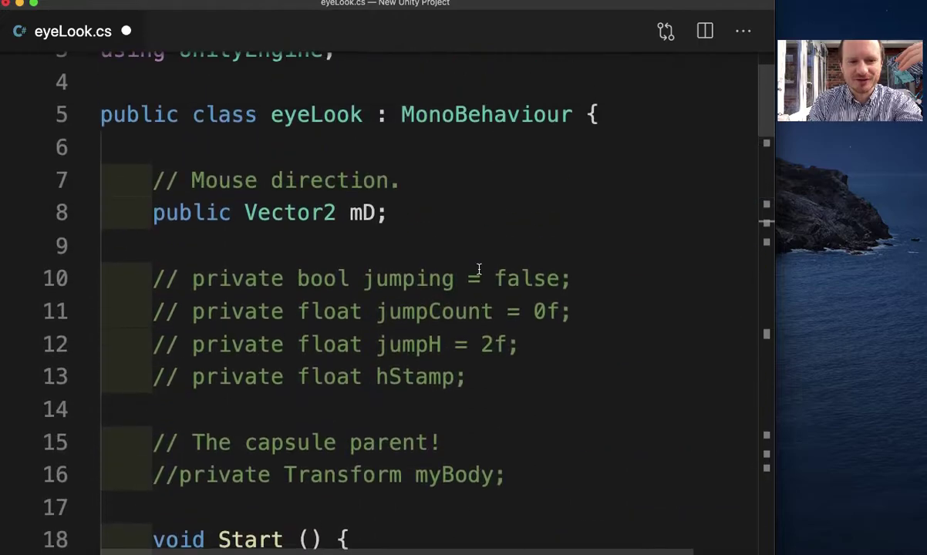
scroll(479, 269, "down", 2)
scroll(480, 269, "down", 3)
scroll(480, 269, "down", 5)
scroll(479, 269, "down", 1)
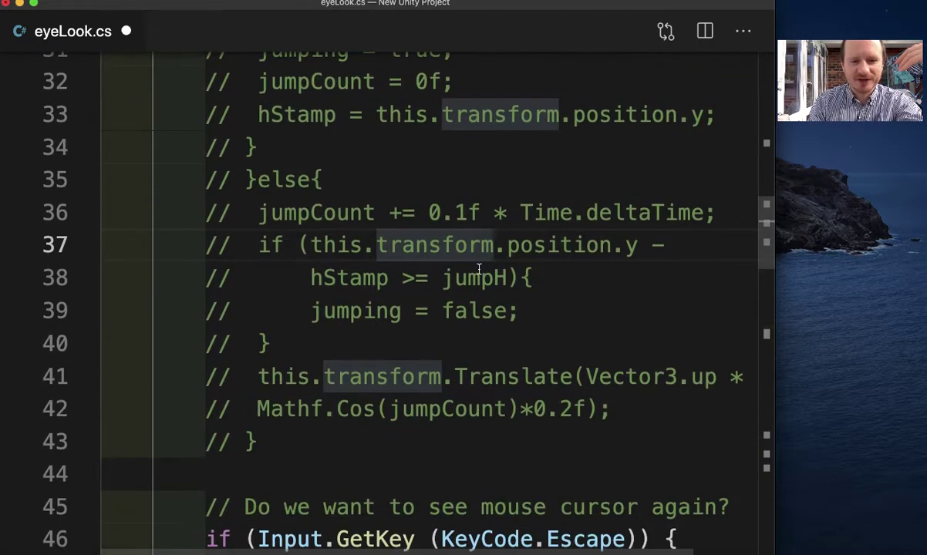
scroll(479, 269, "up", 1)
scroll(478, 269, "up", 2)
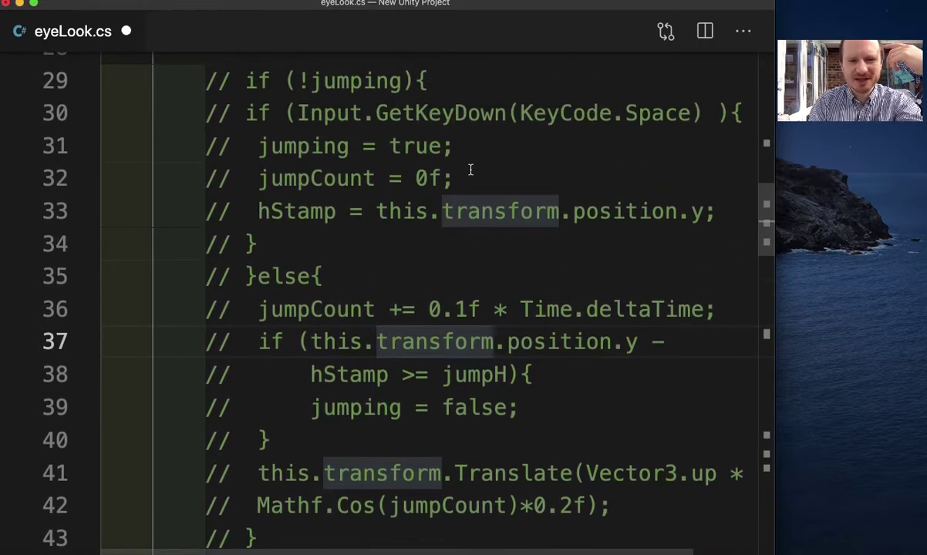
scroll(303, 98, "up", 1)
scroll(303, 98, "up", 3)
Write an empty if (!jumping) { } block on a new line at the top of Update()
left_click(284, 166)
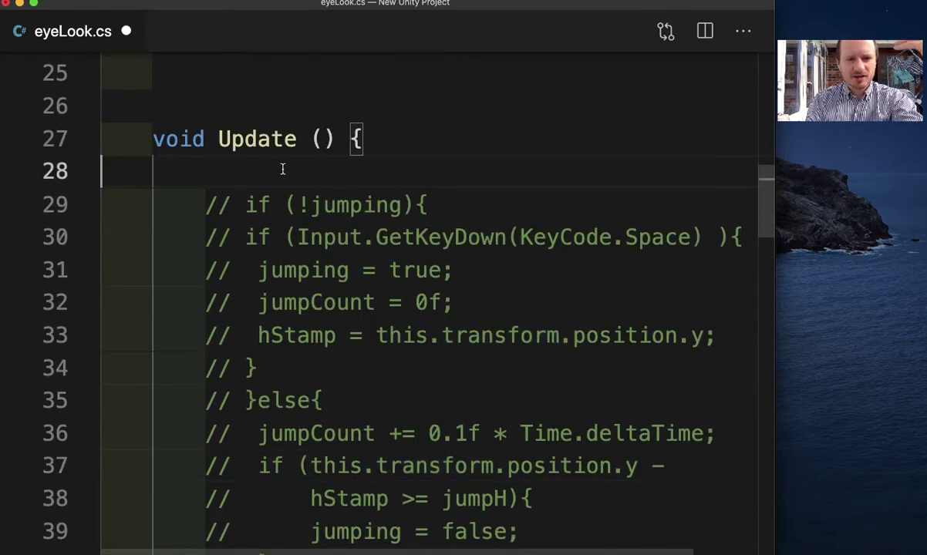
key("Return")
key("Return")
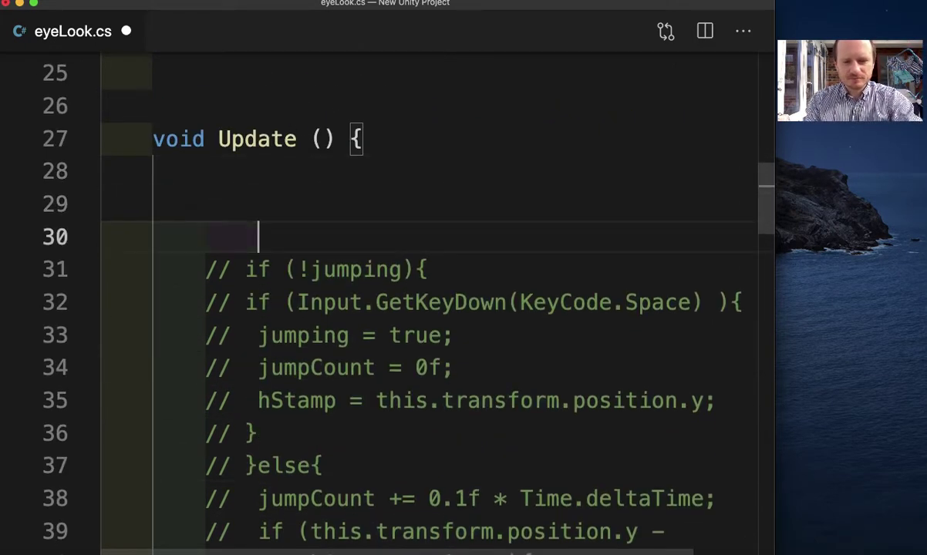
key("Up")
type("if ")
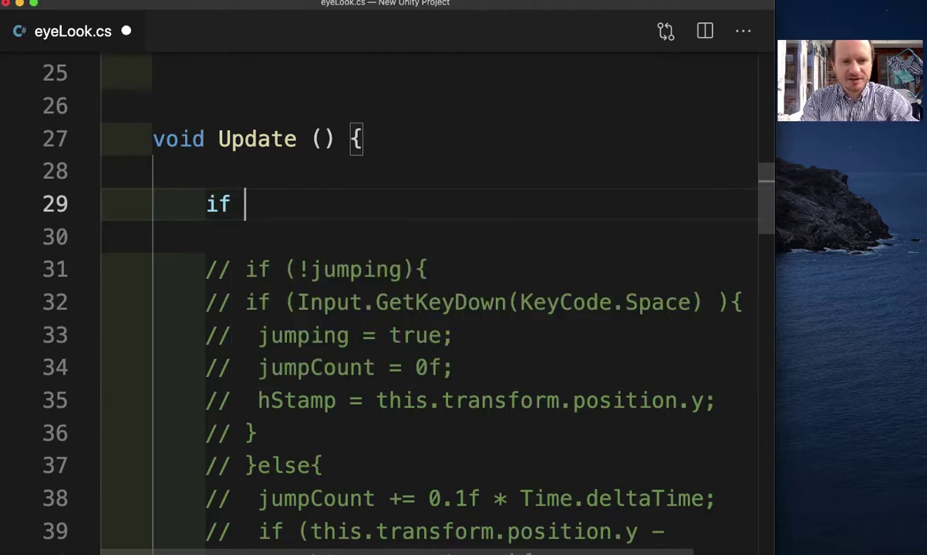
type("(!jum")
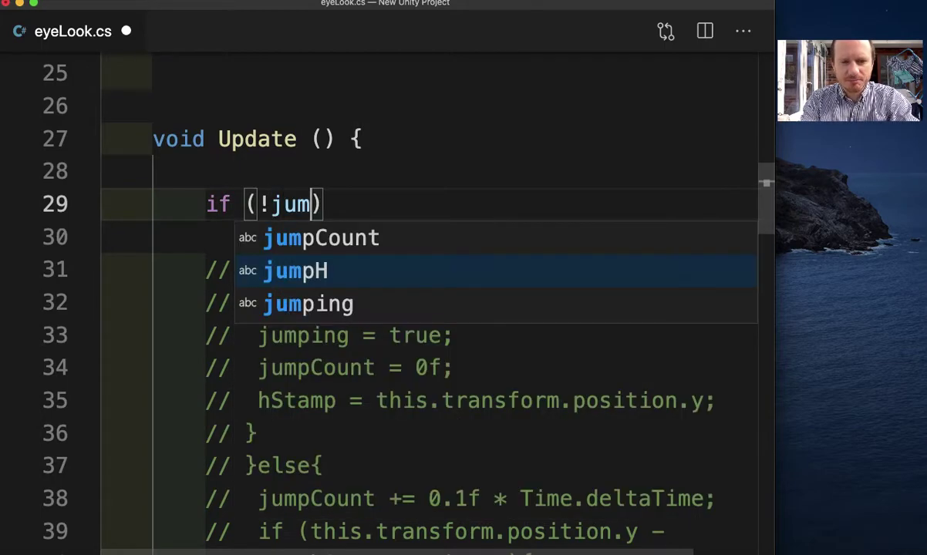
type("ping")
left_click(422, 199)
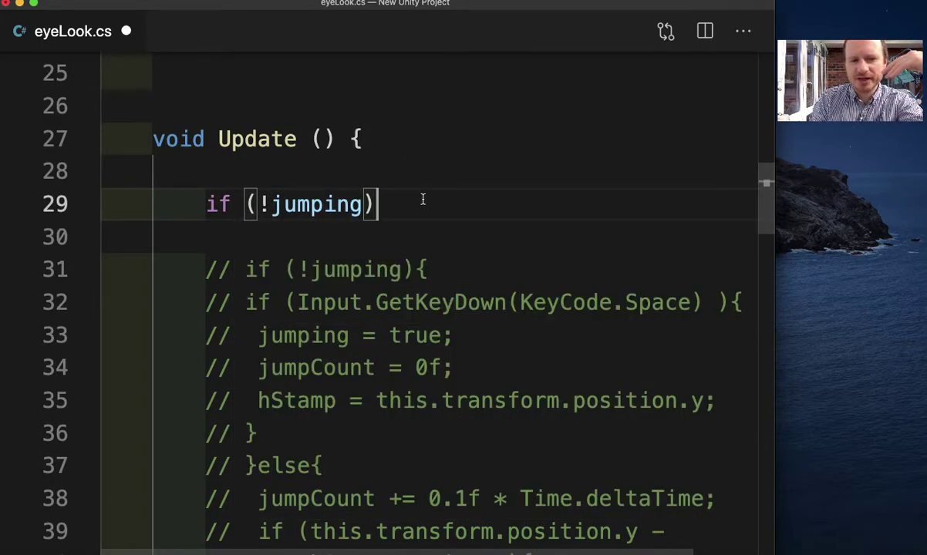
type("{")
key("Return")
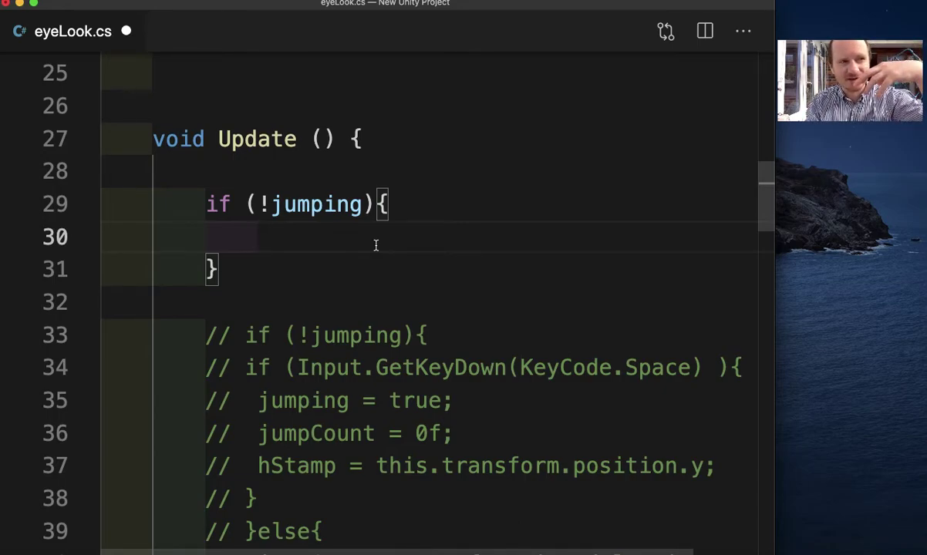
Declare bool jumping = false; on line 15 below the hStamp declaration
scroll(376, 245, "up", 2)
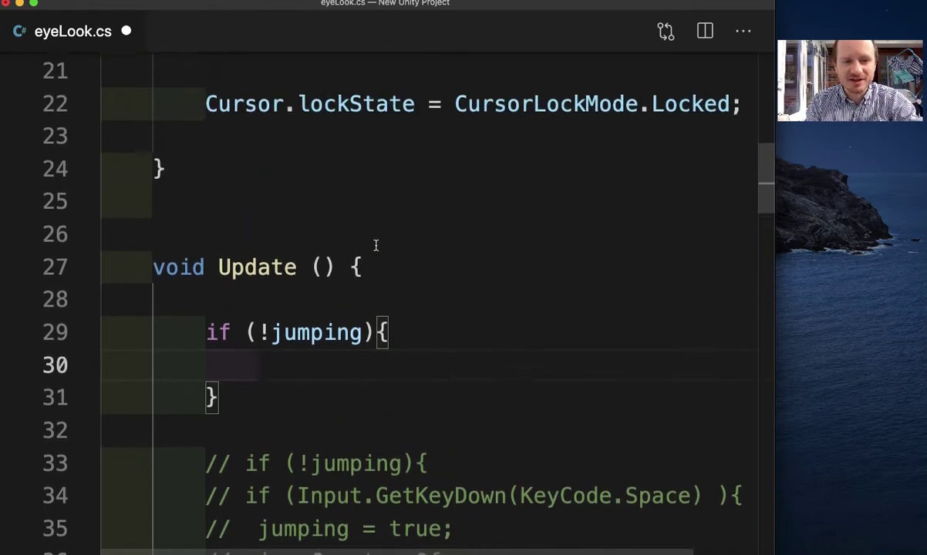
scroll(376, 246, "up", 3)
scroll(376, 246, "up", 3)
scroll(376, 245, "up", 2)
scroll(376, 246, "up", 1)
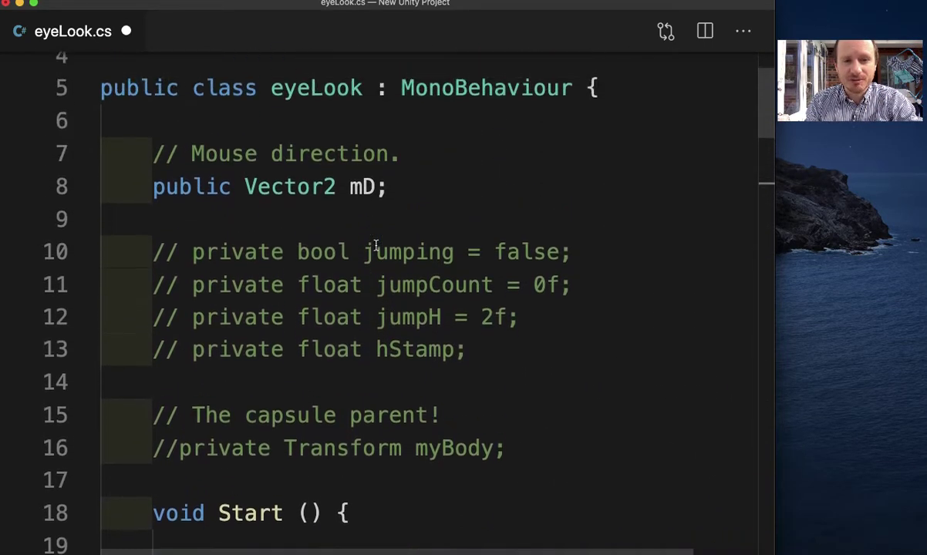
scroll(376, 245, "down", 2)
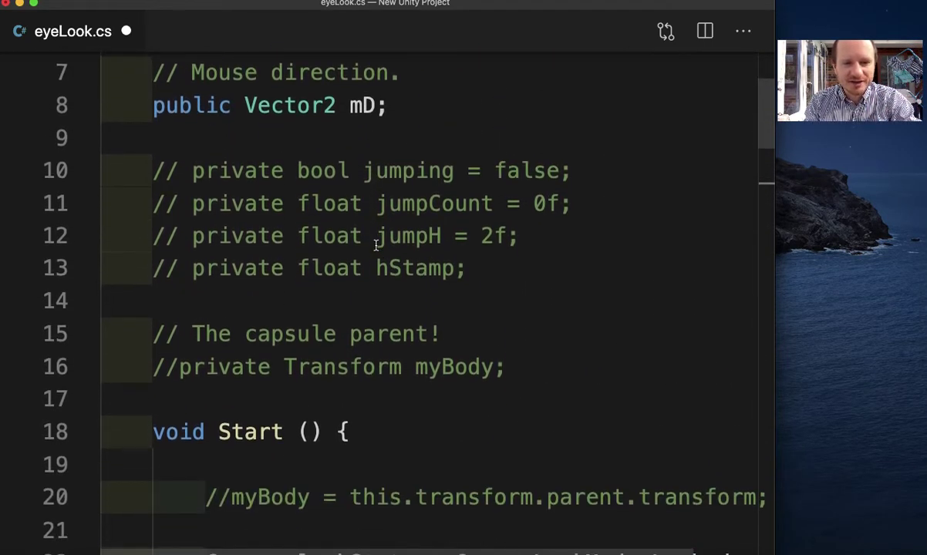
left_click(461, 260)
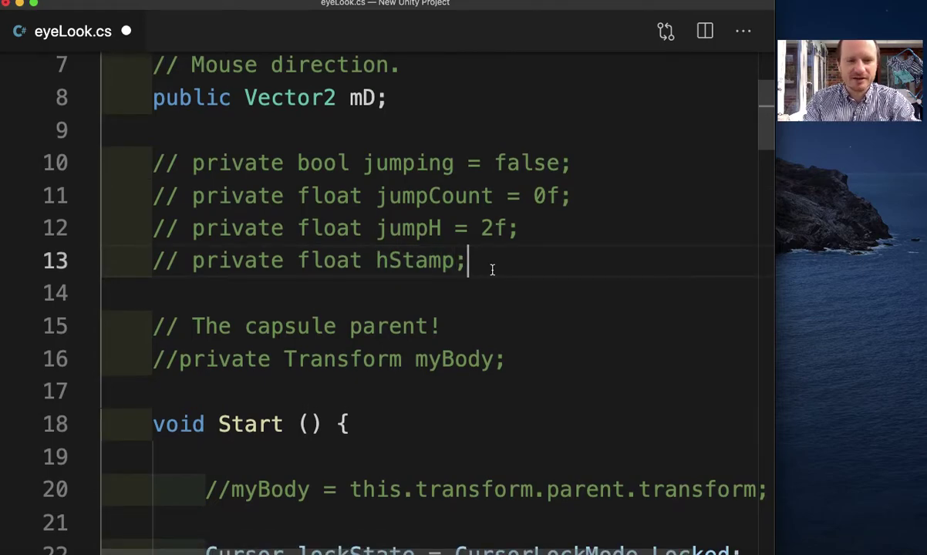
key("Return")
key("Return")
scroll(489, 246, "up", 1)
scroll(486, 224, "up", 4)
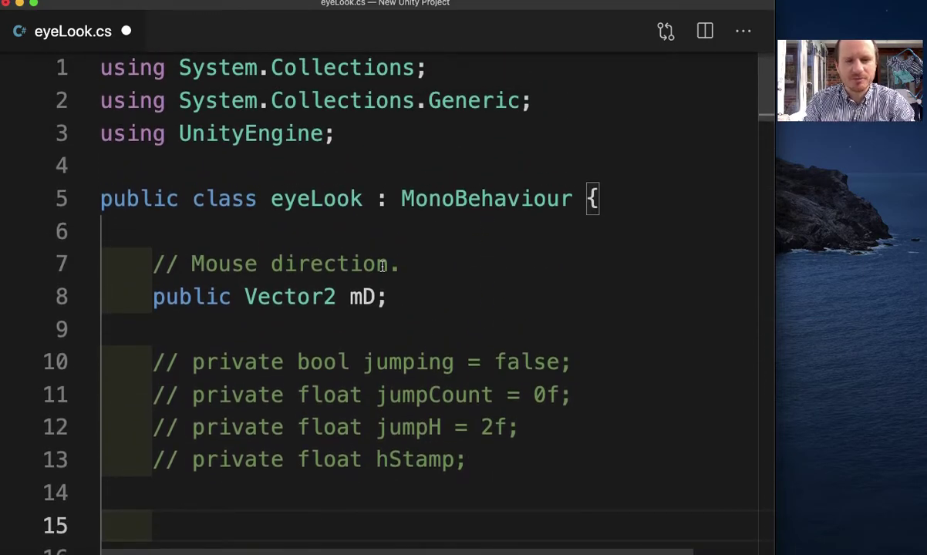
scroll(378, 280, "down", 5)
type("p")
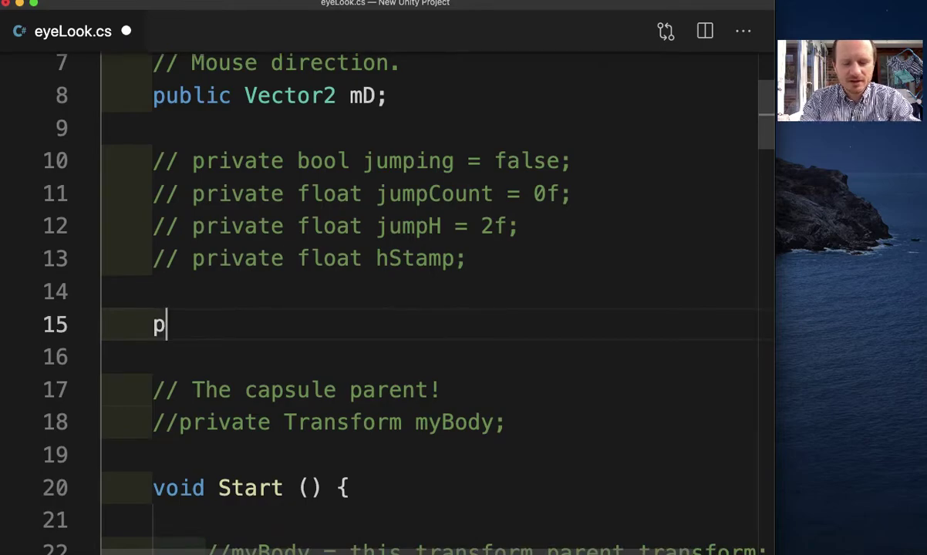
type("rivate")
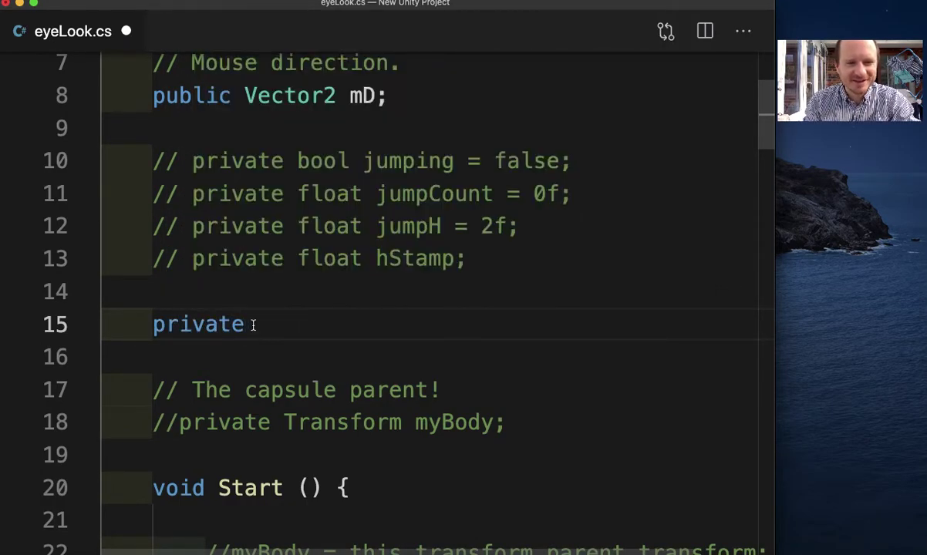
key("BackSpace")
key("BackSpace")
key("BackSpace")
key("BackSpace")
key("BackSpace")
key("BackSpace")
key("BackSpace")
type("boo")
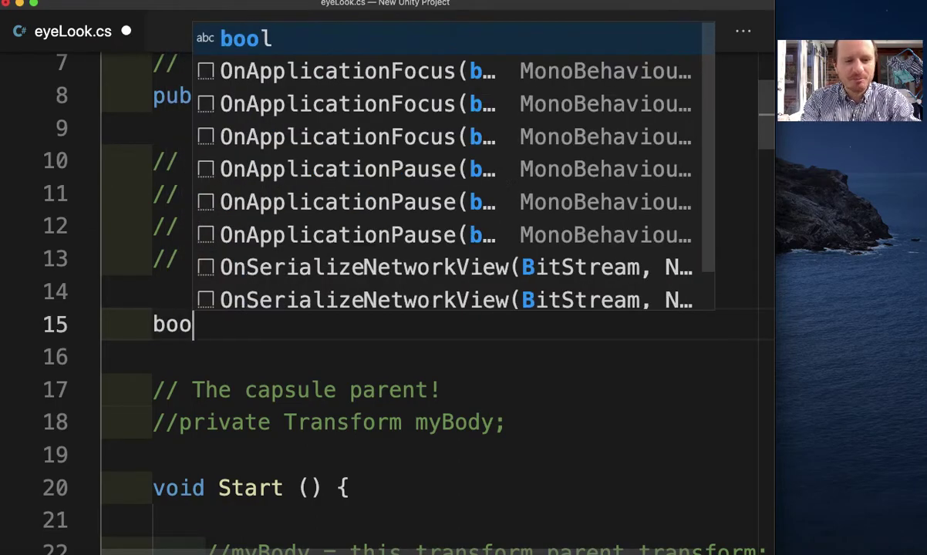
type("l jump")
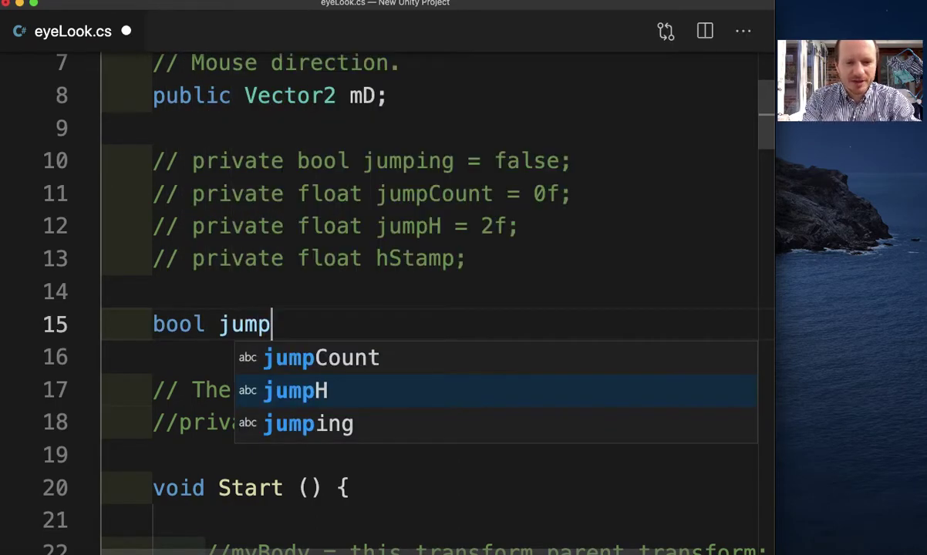
type("ing = ")
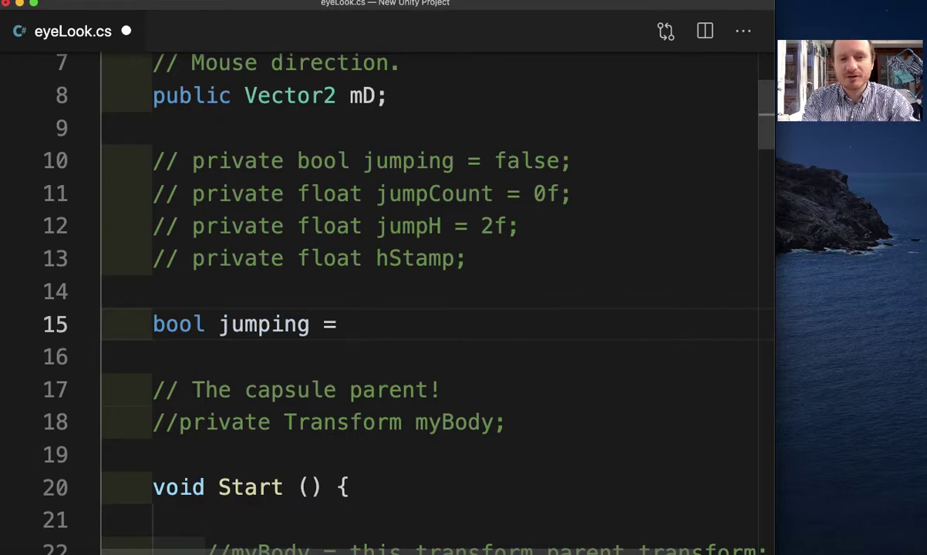
type("false;")
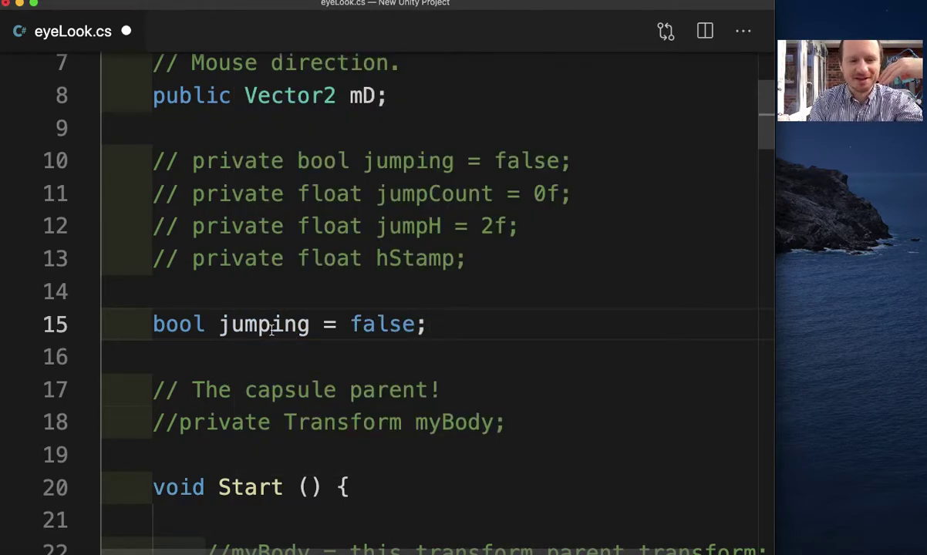
scroll(309, 331, "down", 2)
scroll(309, 330, "down", 3)
Inside the not-jumping block, write the condition if (Input.GetKeyDown(KeyCode.Space))
scroll(309, 330, "down", 1)
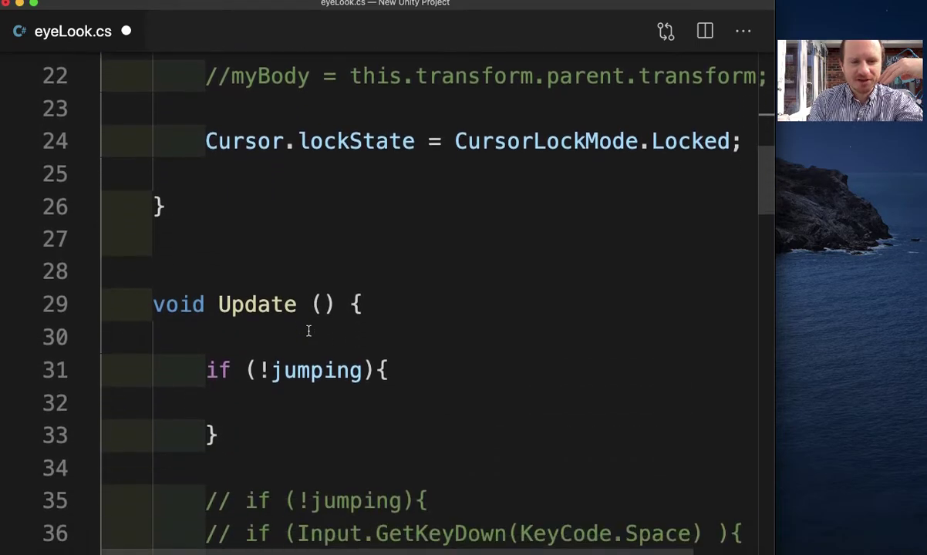
scroll(309, 331, "down", 5)
scroll(308, 331, "down", 1)
scroll(308, 331, "up", 1)
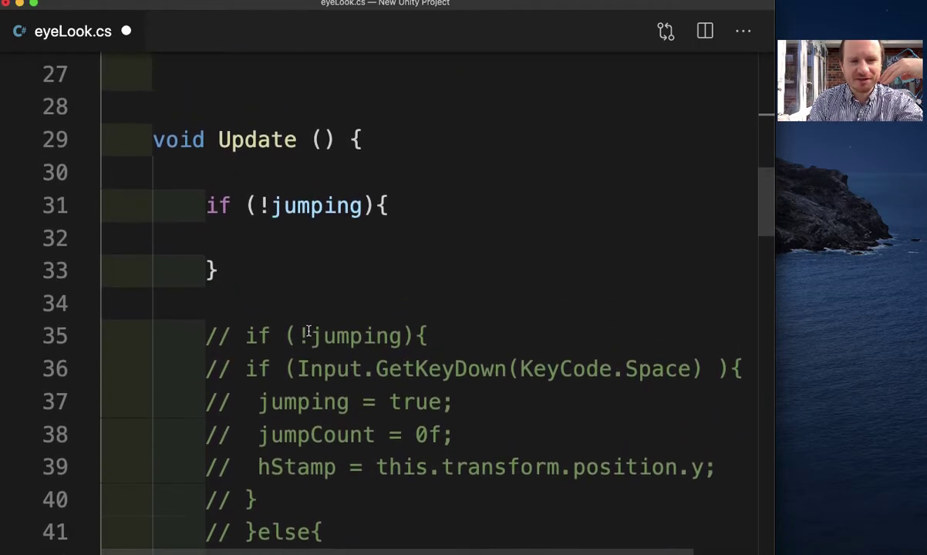
left_click(357, 255)
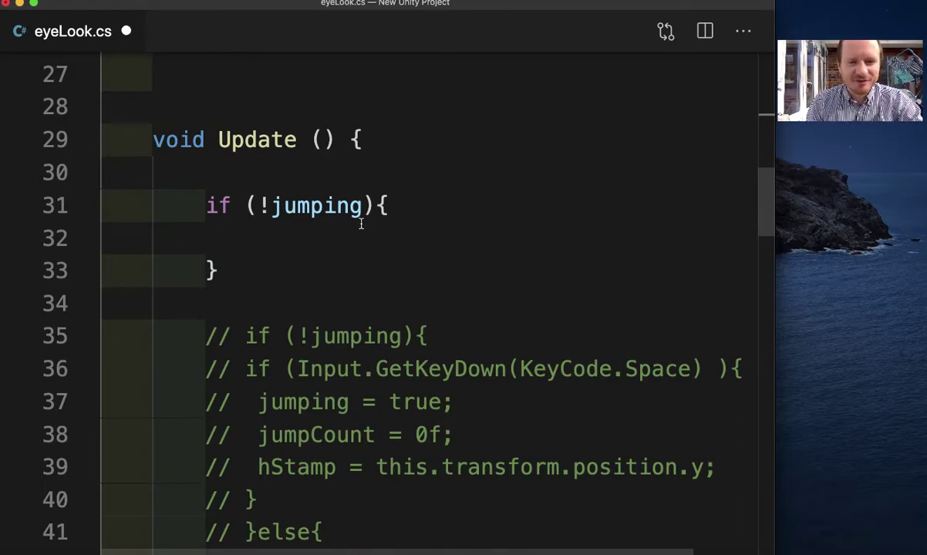
left_click(297, 241)
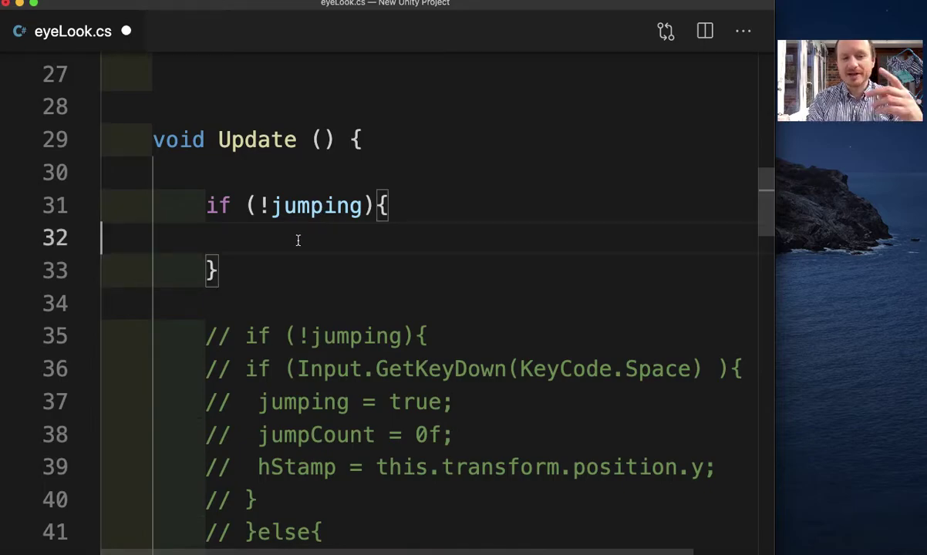
key("Tab")
key("Tab")
key("Tab")
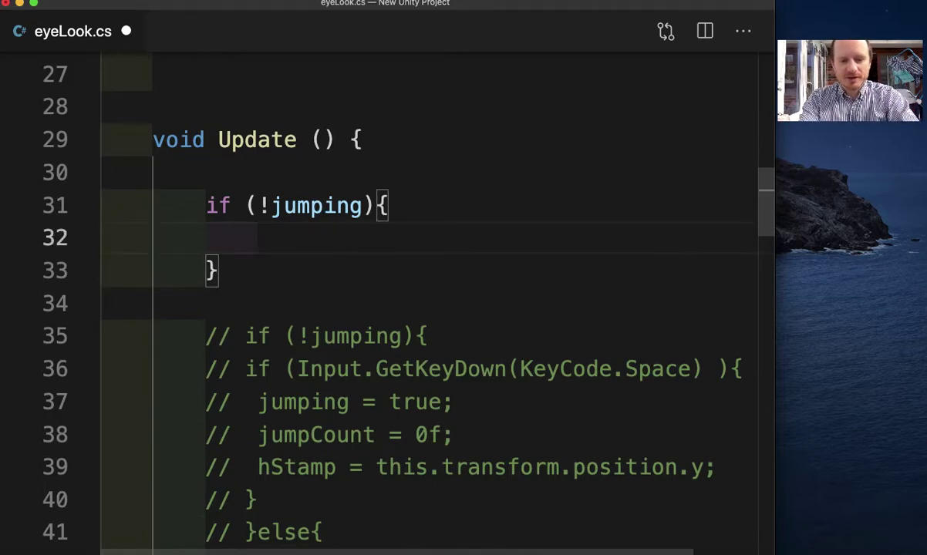
type("if (In")
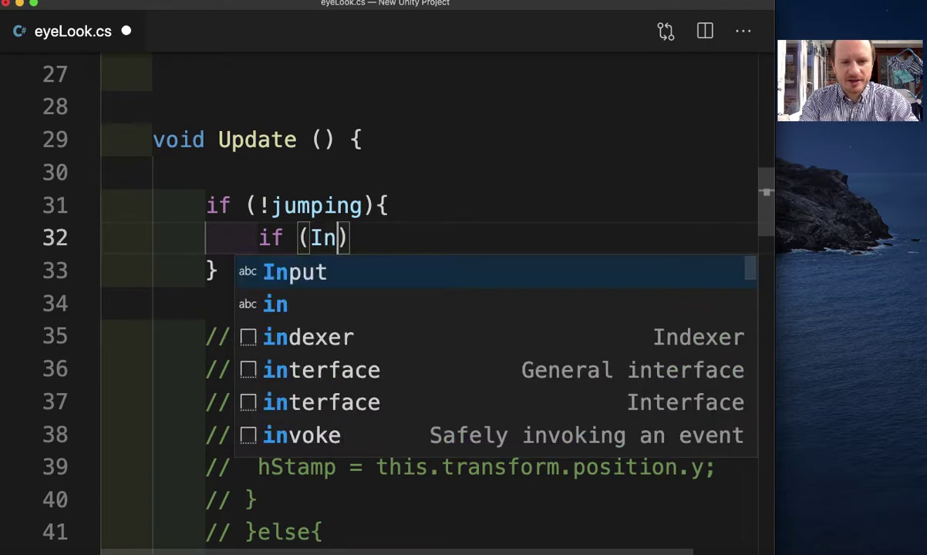
key("Tab")
type(".Get")
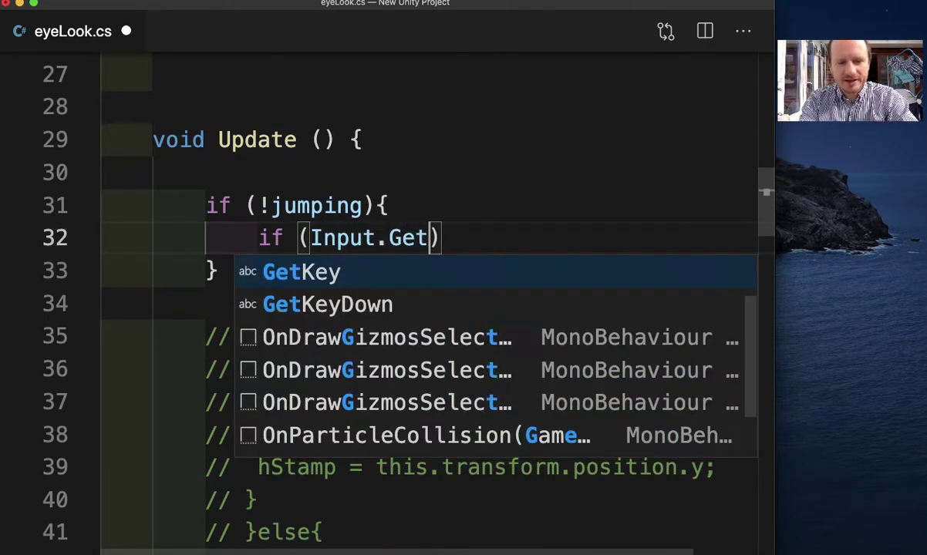
type("KeyDo")
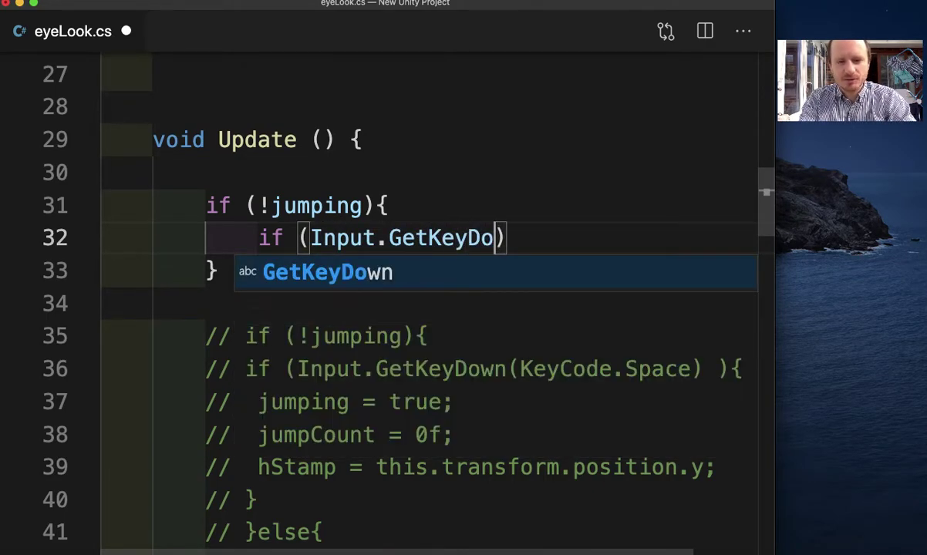
type("nw")
key("BackSpace")
key("BackSpace")
type("wn")
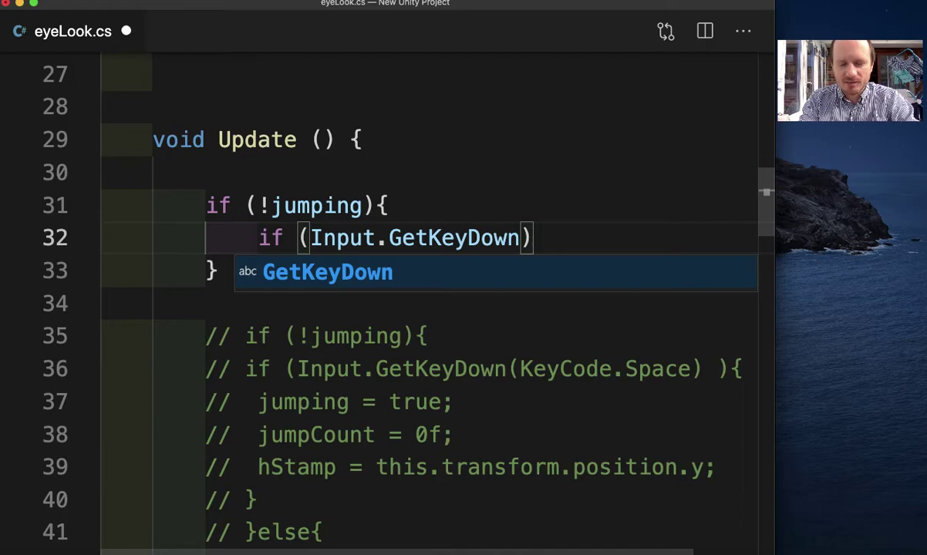
type("(Key)")
key("Left")
type("Key")
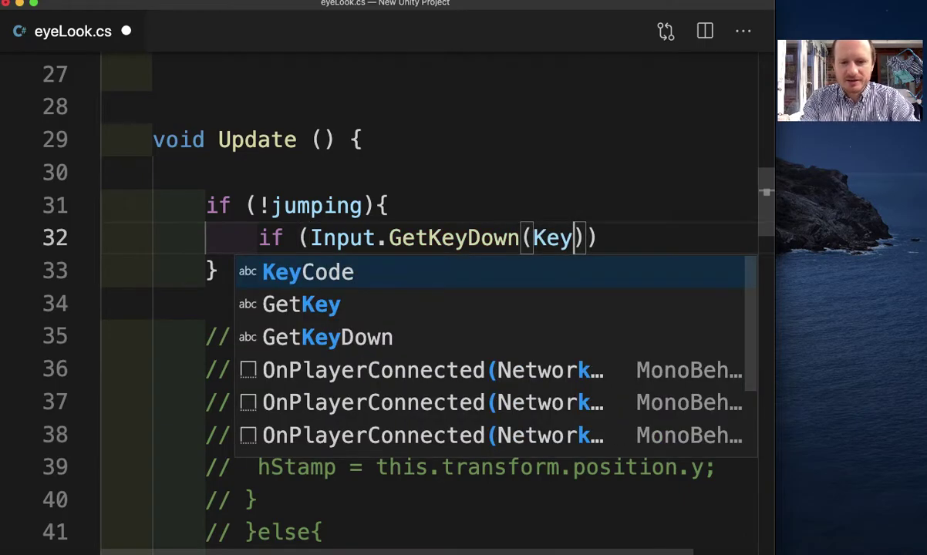
type("Co")
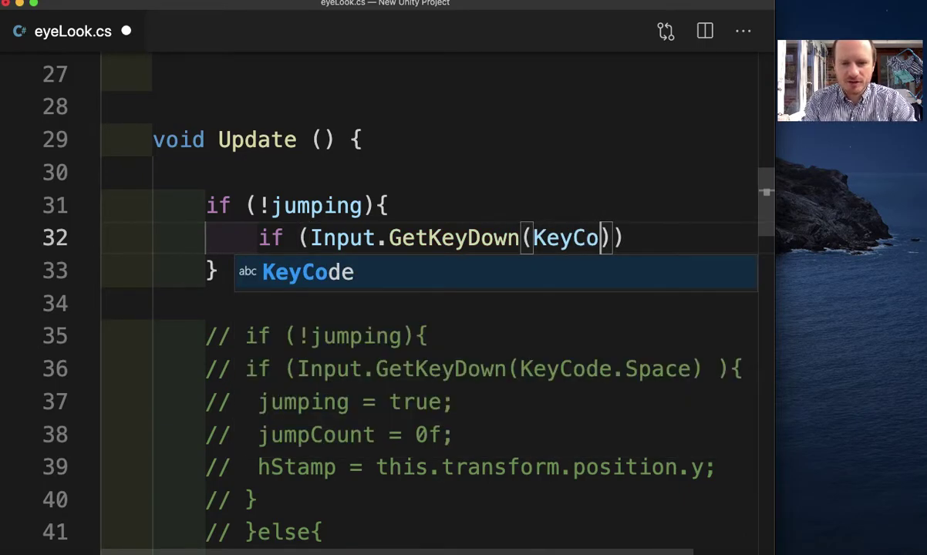
type("de.Space")
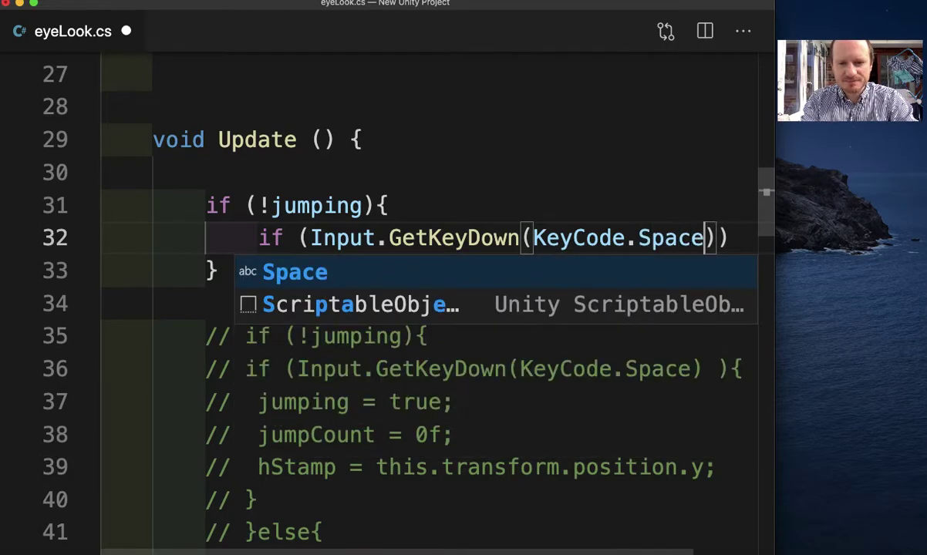
left_click(377, 207)
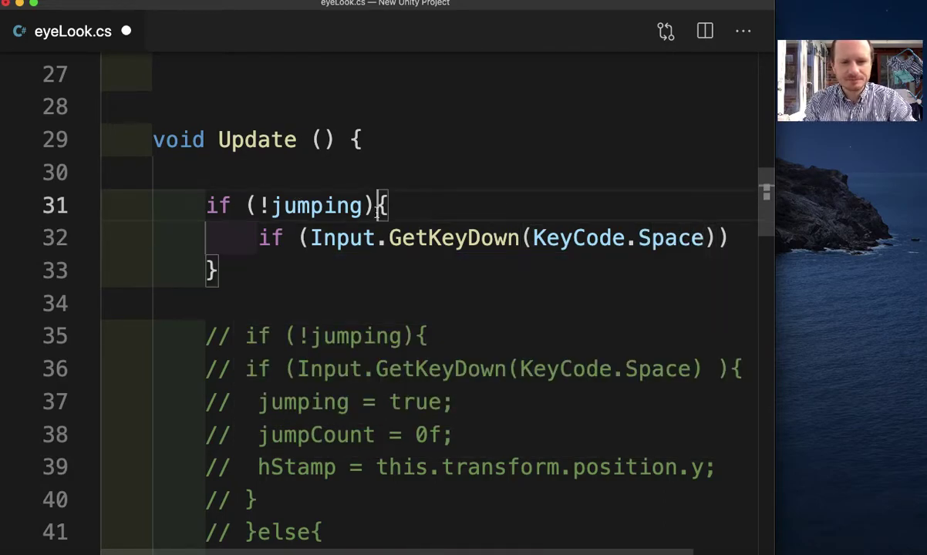
Give the Space-key check a braced body setting jumping = true;
left_click(713, 226)
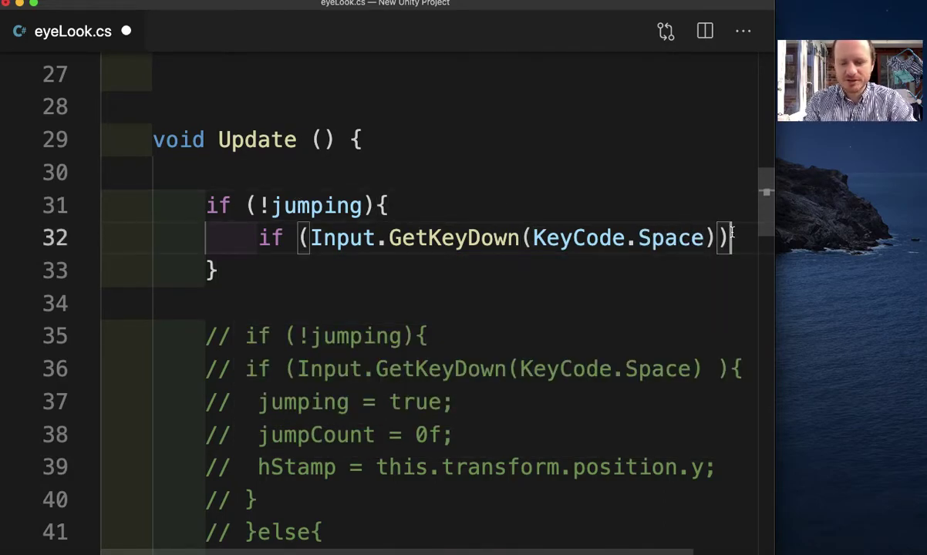
type("{")
key("Return")
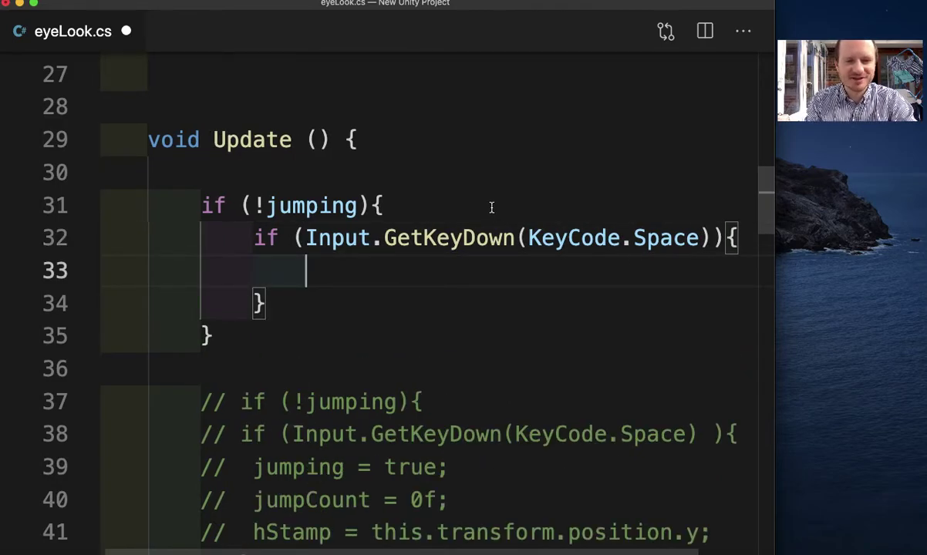
scroll(409, 250, "down", 3)
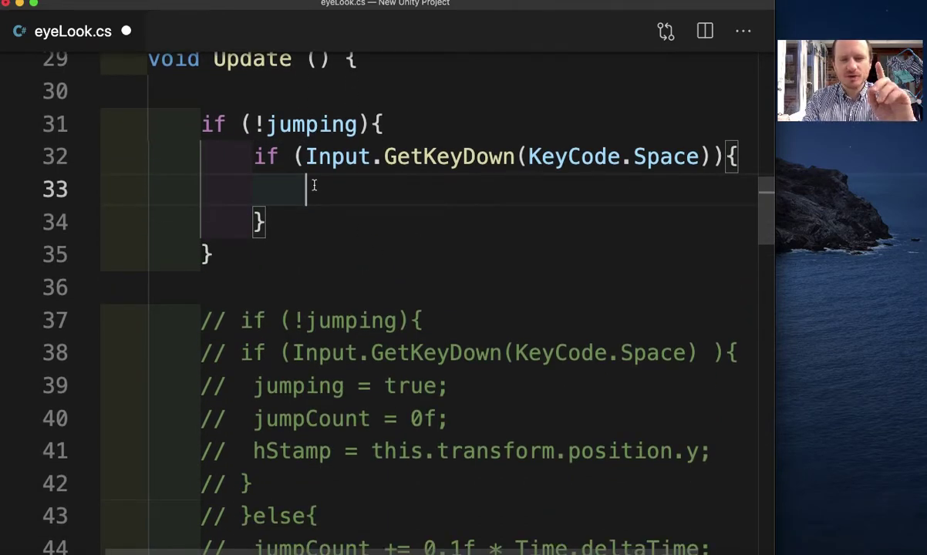
scroll(314, 185, "right", 2)
scroll(293, 179, "up", 1)
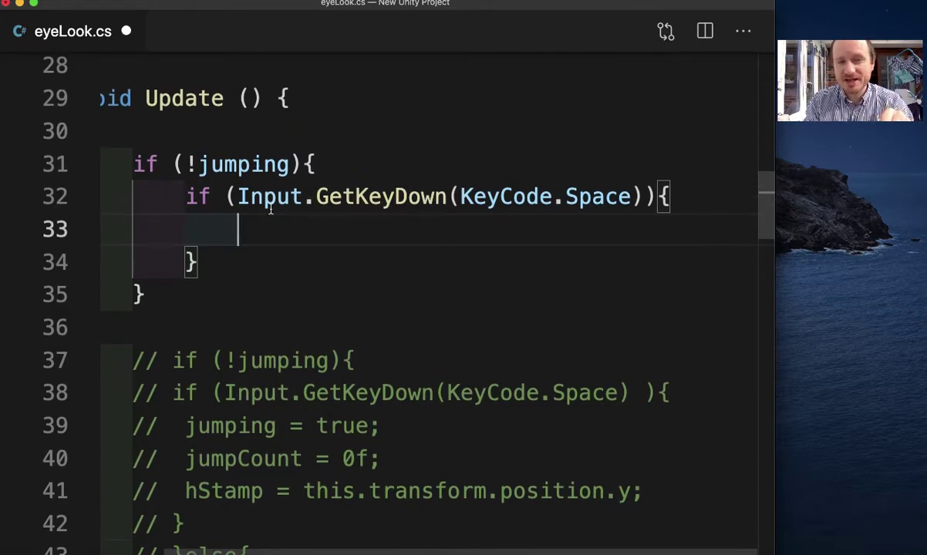
type("jump")
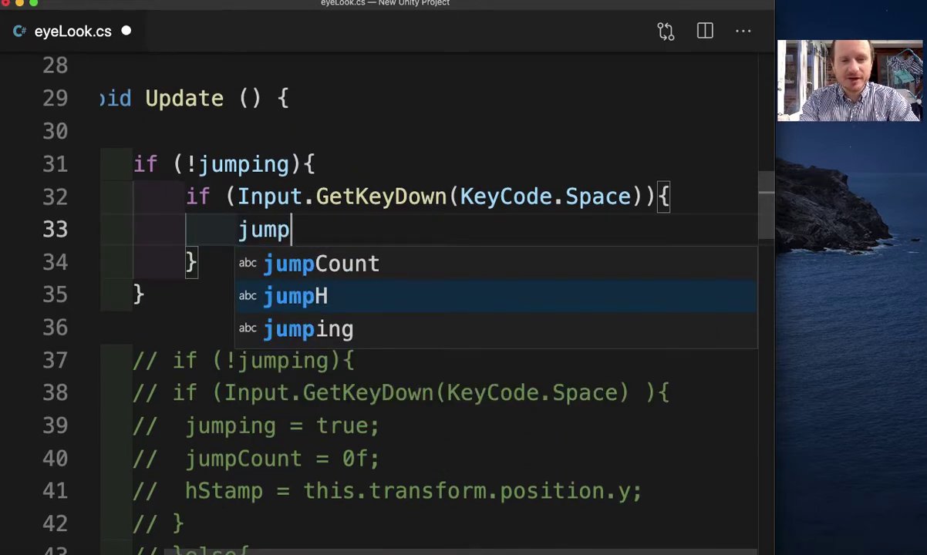
type("ing = true;")
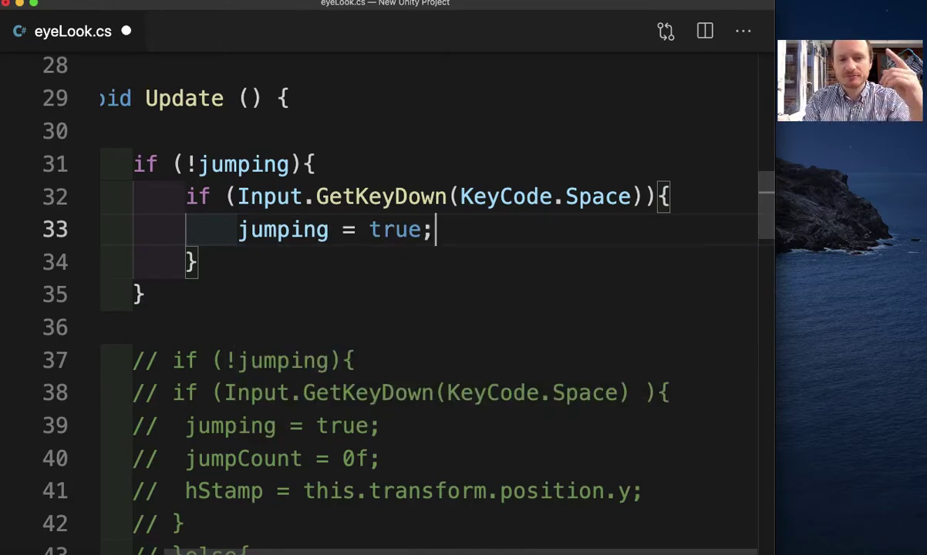
key("Return")
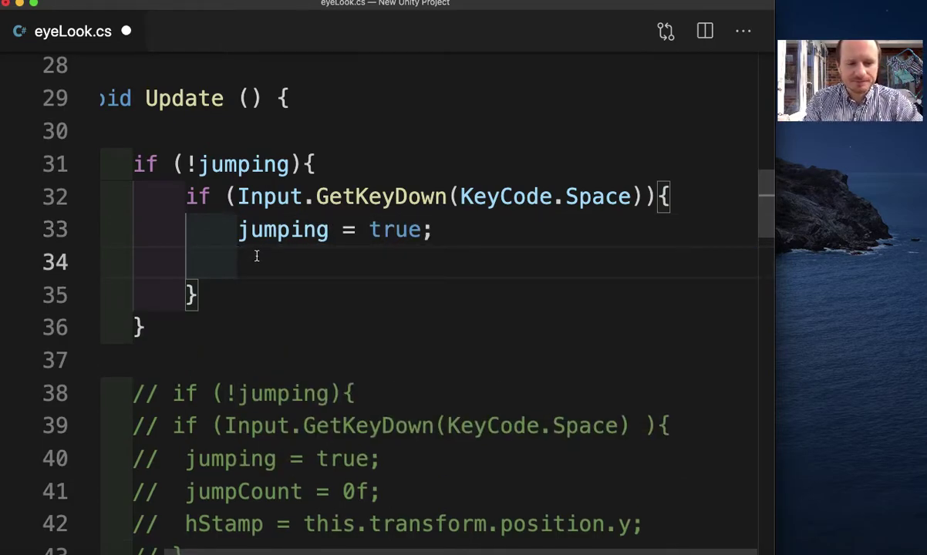
scroll(257, 256, "down", 2)
scroll(257, 257, "down", 5)
scroll(257, 258, "down", 1)
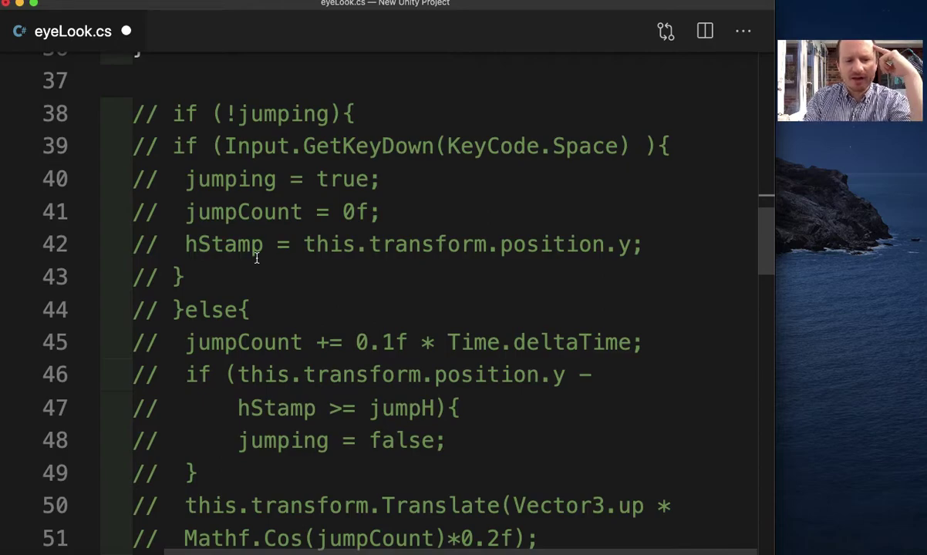
scroll(257, 258, "up", 5)
scroll(257, 258, "up", 6)
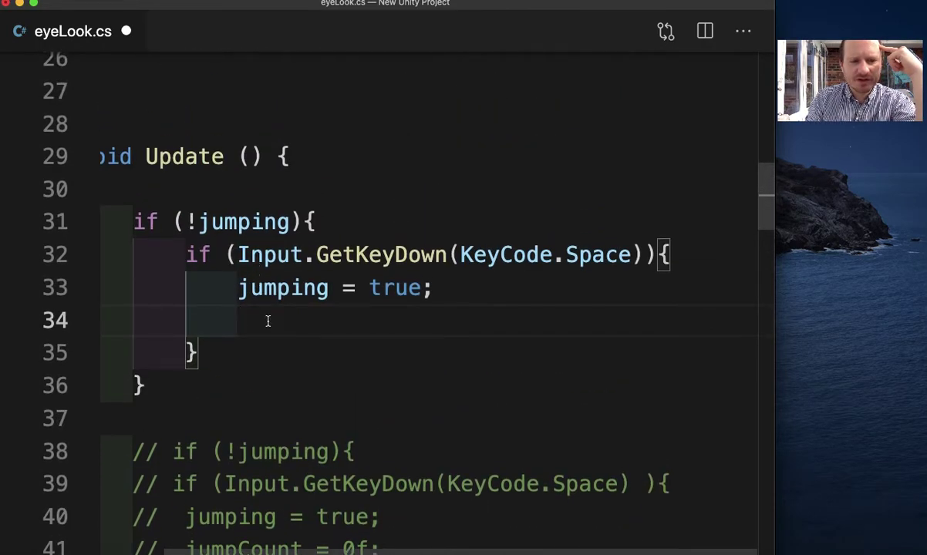
scroll(269, 319, "down", 3)
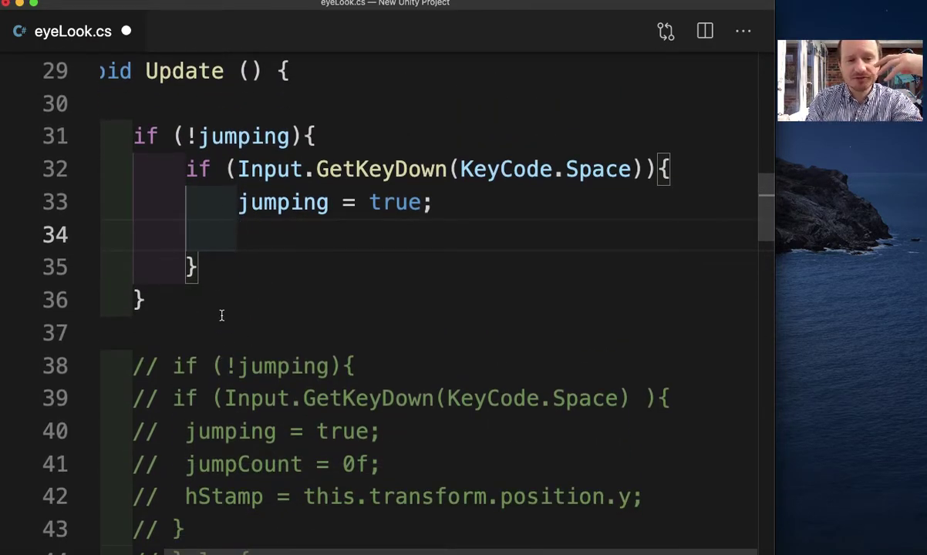
left_click(204, 304)
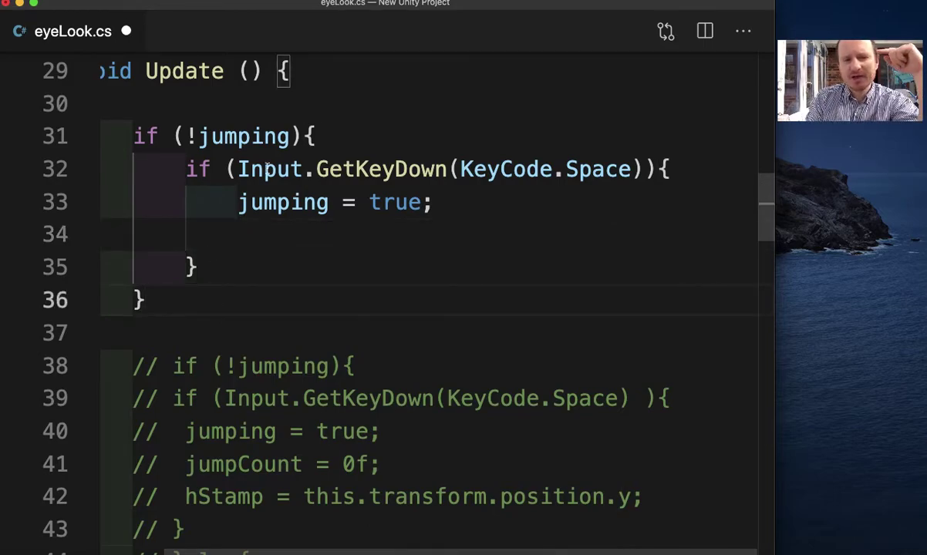
Add an empty else { } branch after the if (!jumping) block
type(" else")
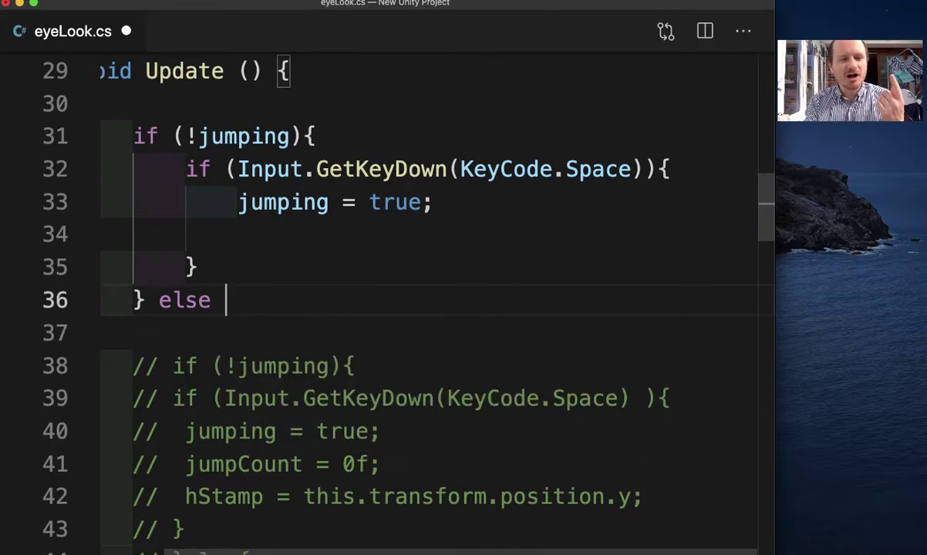
type("{")
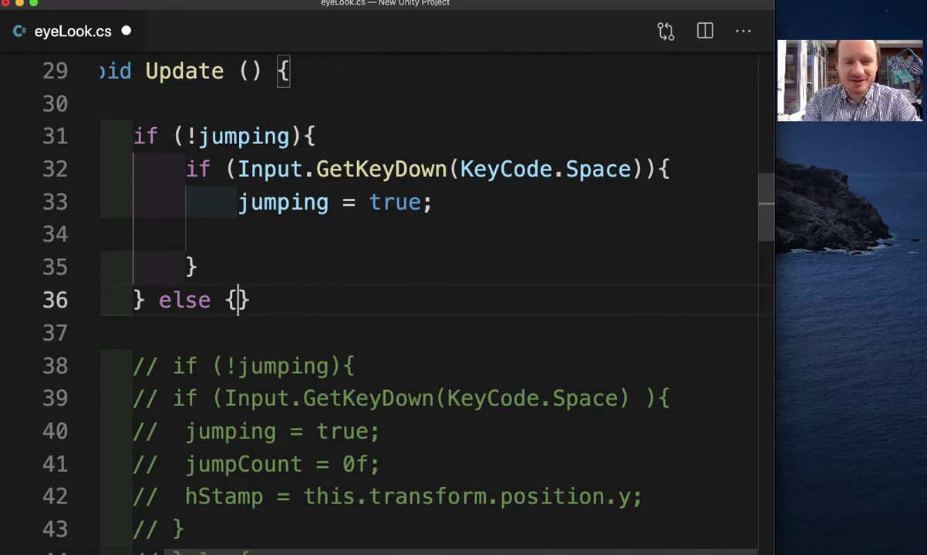
key("Return")
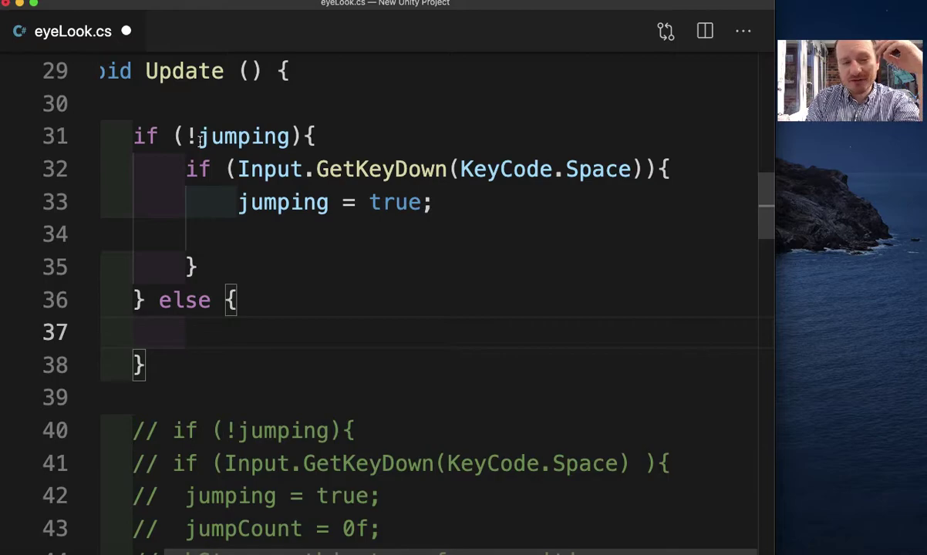
left_click_drag(186, 137, 290, 137)
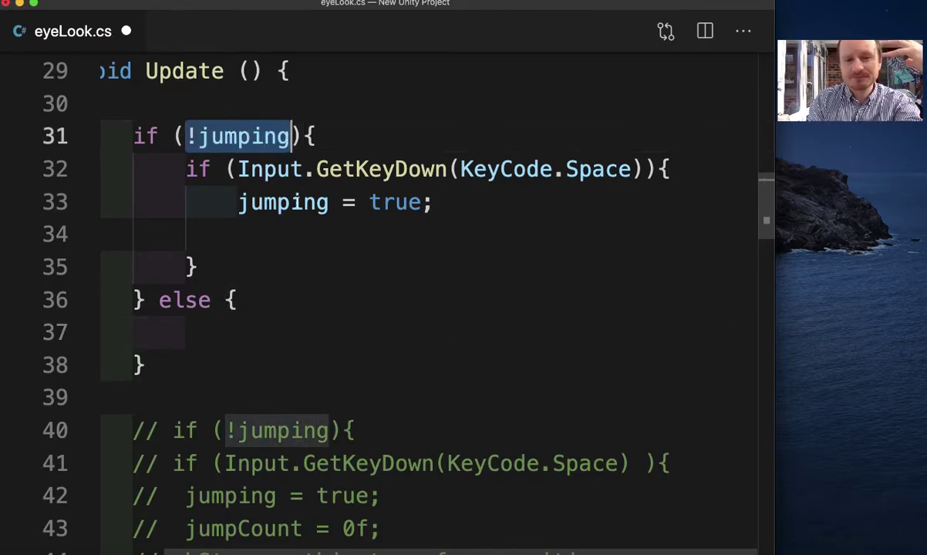
left_click(292, 202)
left_click(226, 331)
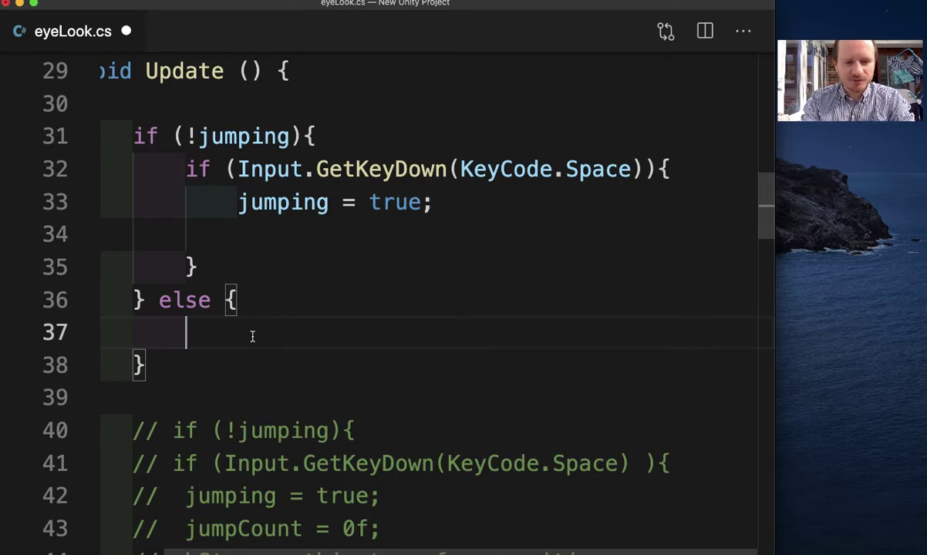
Type this.transform.Translate(Vector3.up in the else block using autocomplete
type("this.tran")
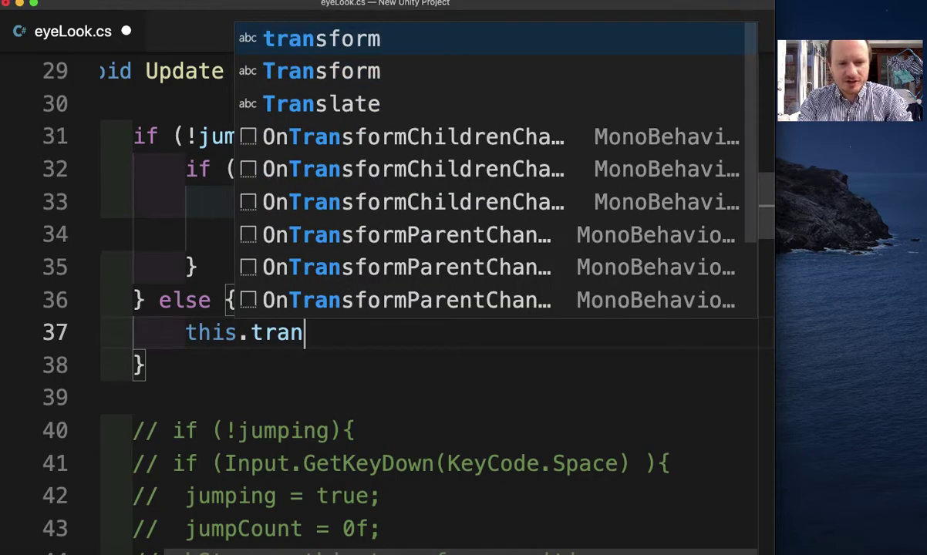
key("Return")
type(".")
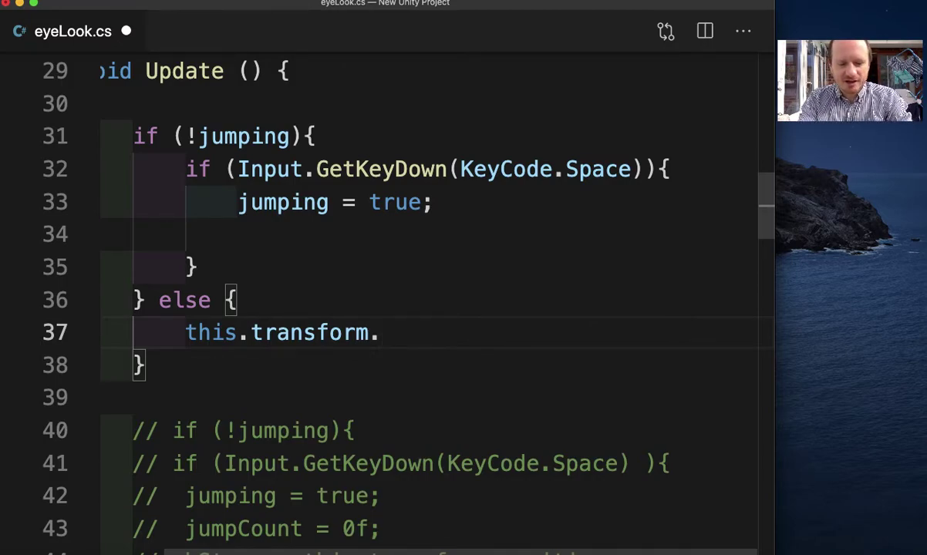
type("Tra")
key("Tab")
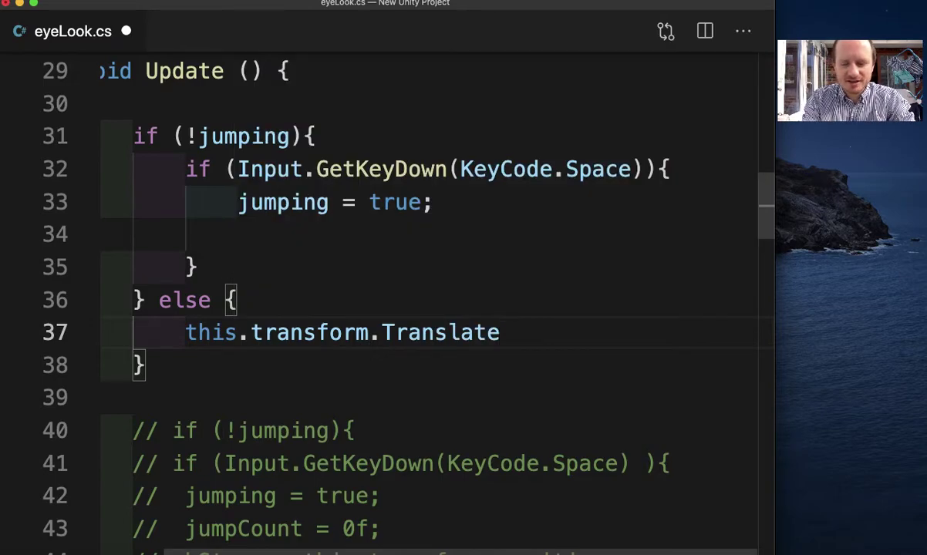
type("(")
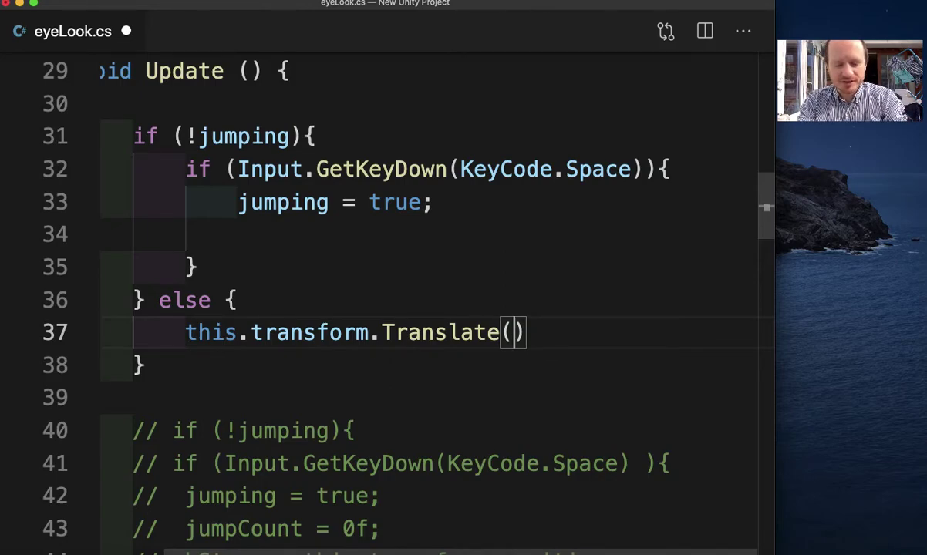
type("Ve")
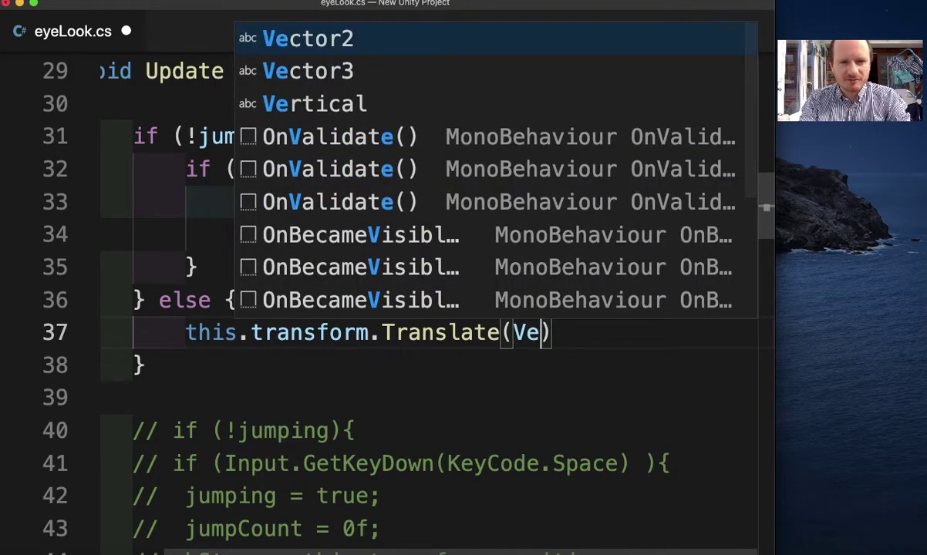
key("Down")
key("Return")
type(".up")
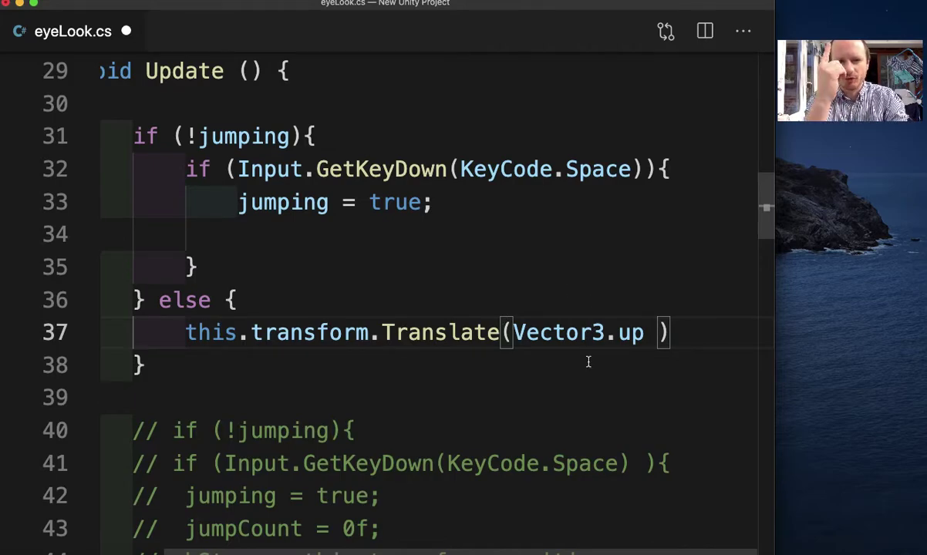
Move the closing parenthesis onto line 38 and add * after Vector3.up
key("Left")
type(",")
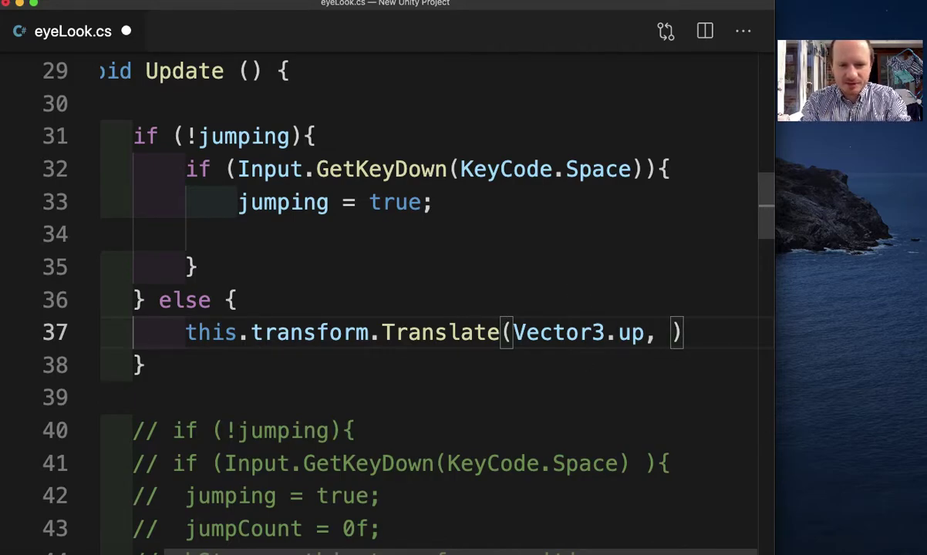
key("Return")
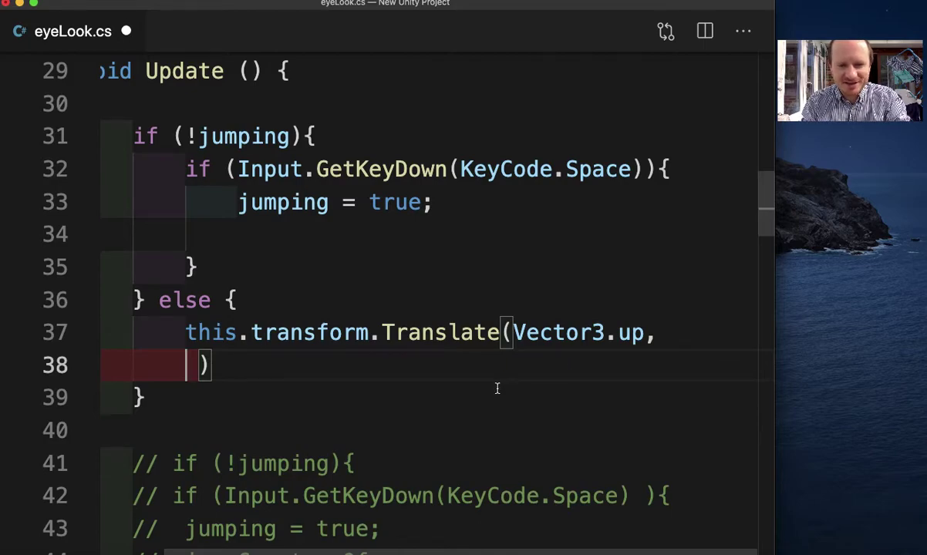
scroll(497, 387, "down", 1)
key("Up")
key("End")
key("BackSpace")
key("Down")
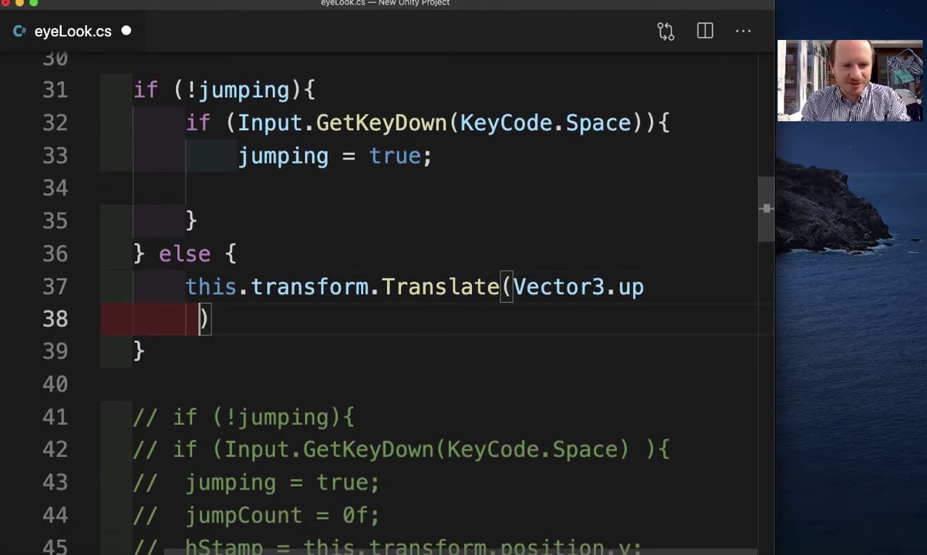
left_click(657, 287)
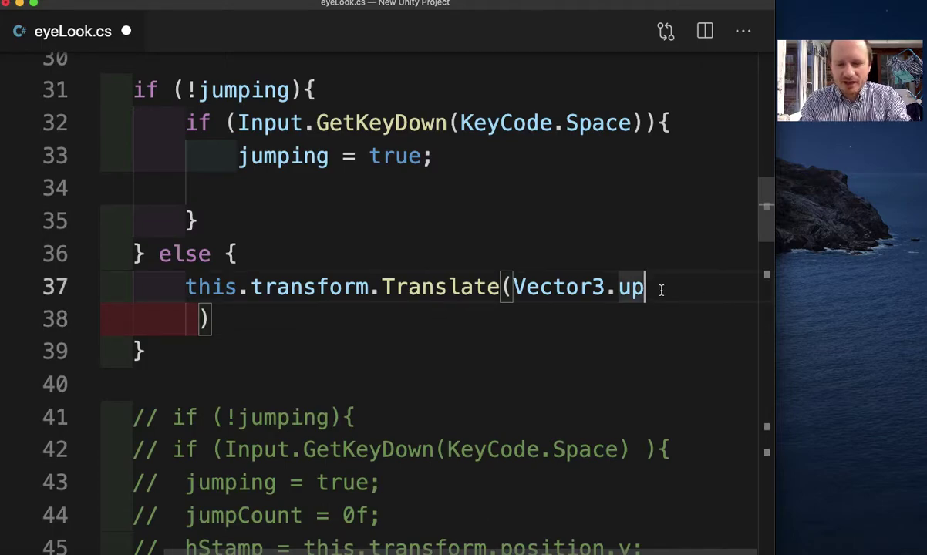
type("*")
key("Down")
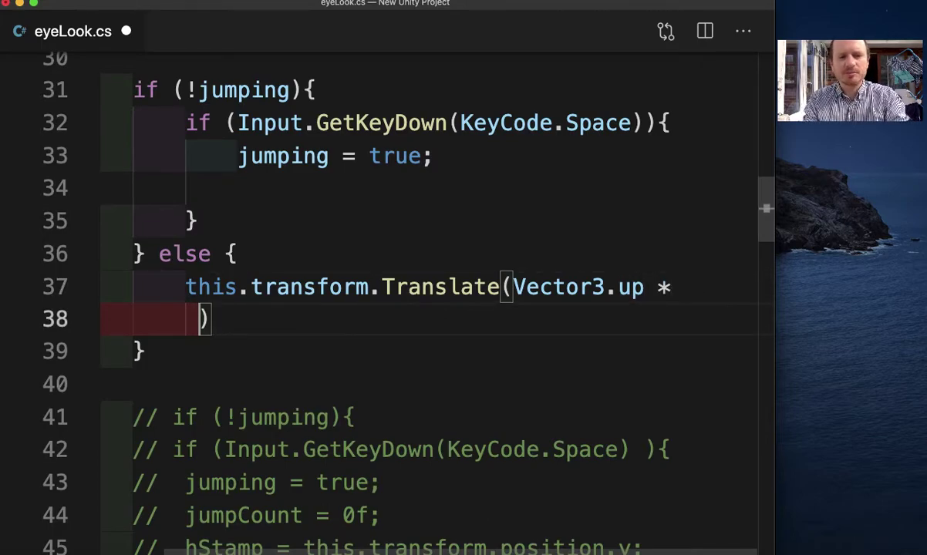
scroll(657, 317, "down", 1)
scroll(656, 317, "down", 3)
scroll(657, 317, "down", 3)
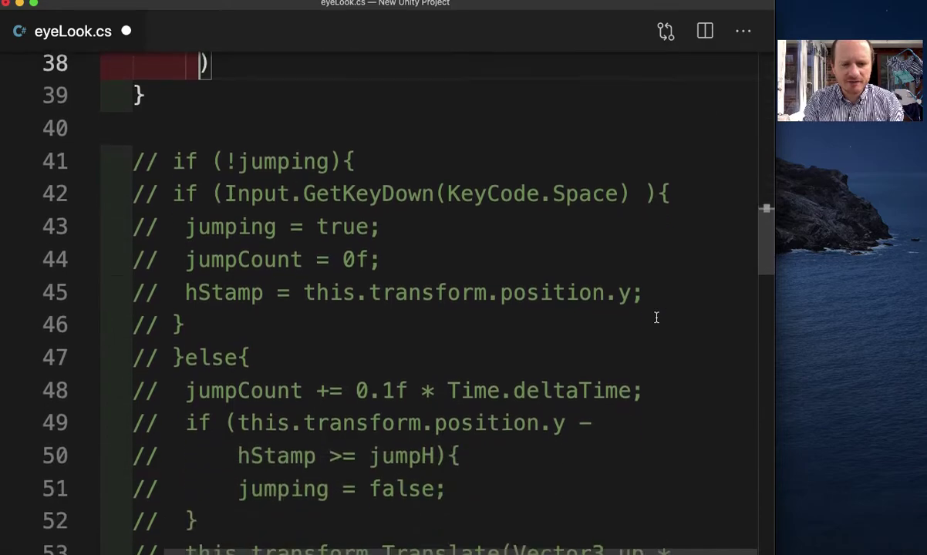
scroll(656, 318, "down", 1)
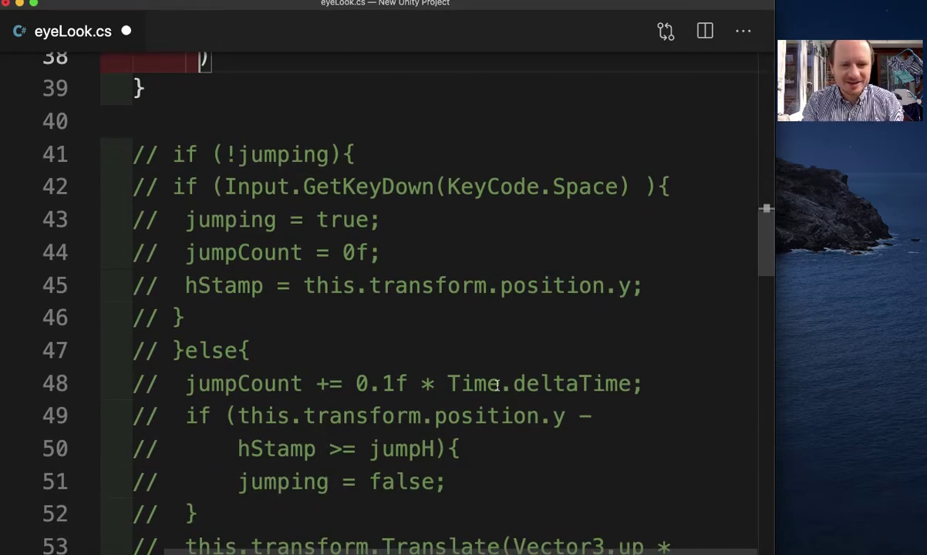
scroll(382, 376, "down", 3)
scroll(382, 377, "down", 4)
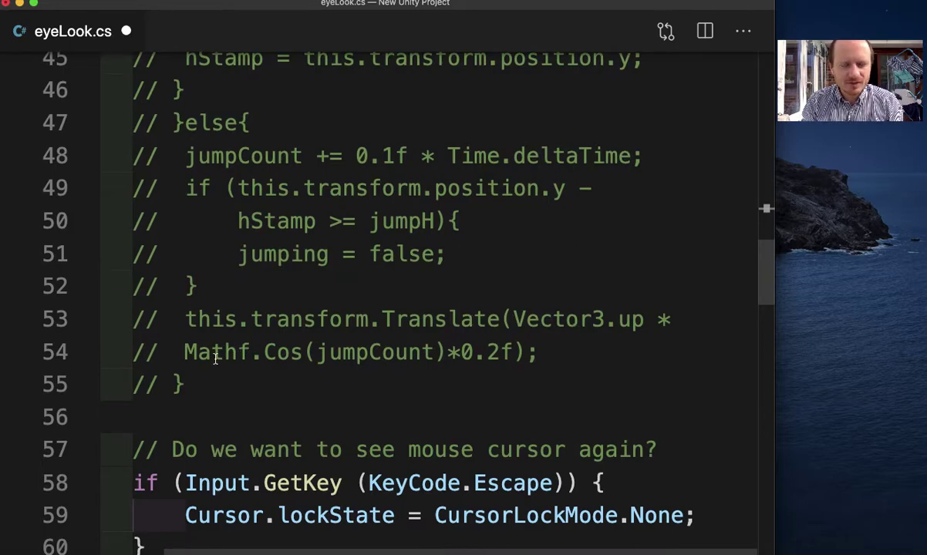
left_click_drag(183, 353, 517, 355)
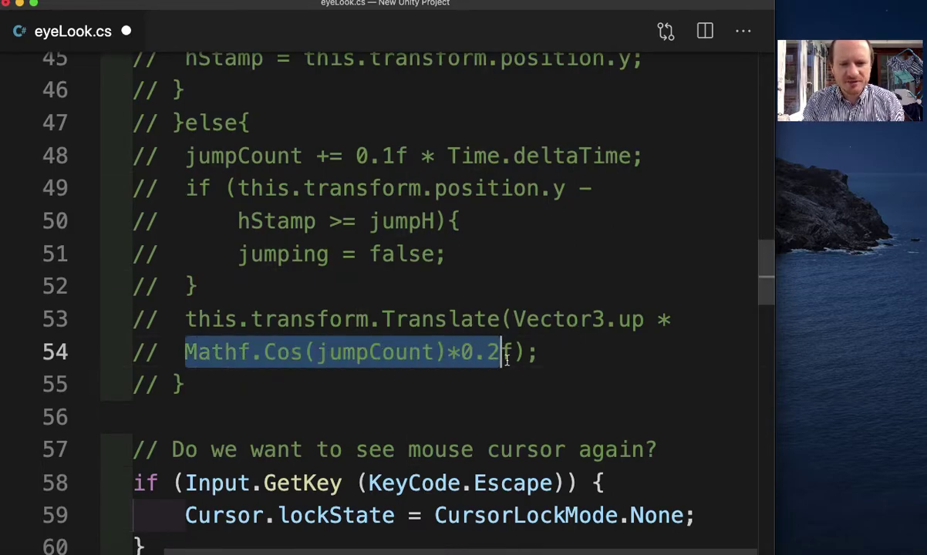
scroll(442, 382, "up", 1)
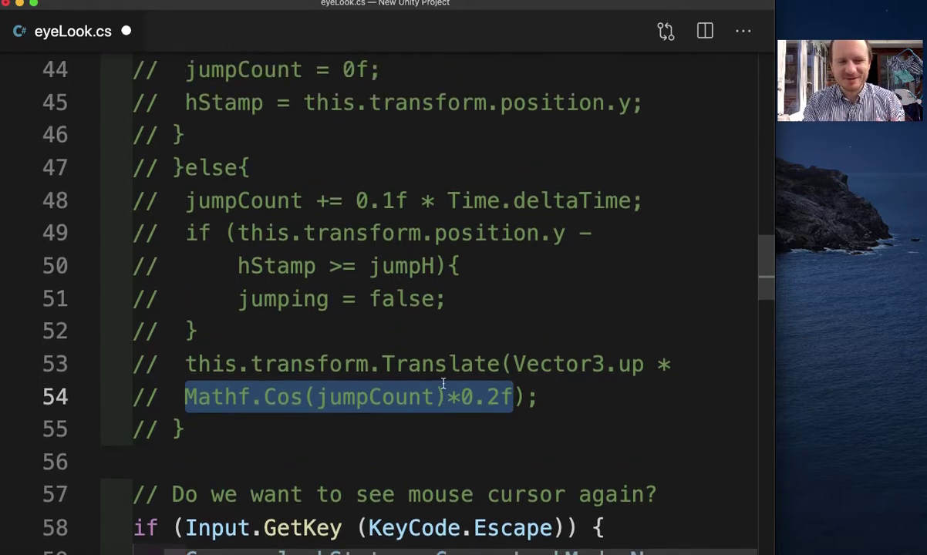
scroll(448, 332, "up", 5)
scroll(447, 331, "up", 2)
scroll(448, 332, "up", 2)
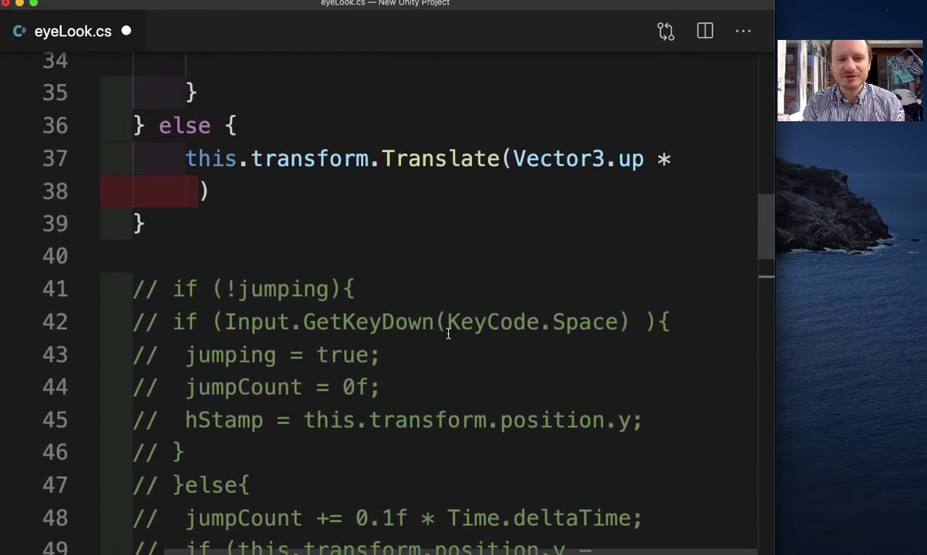
scroll(448, 333, "up", 2)
left_click(199, 245)
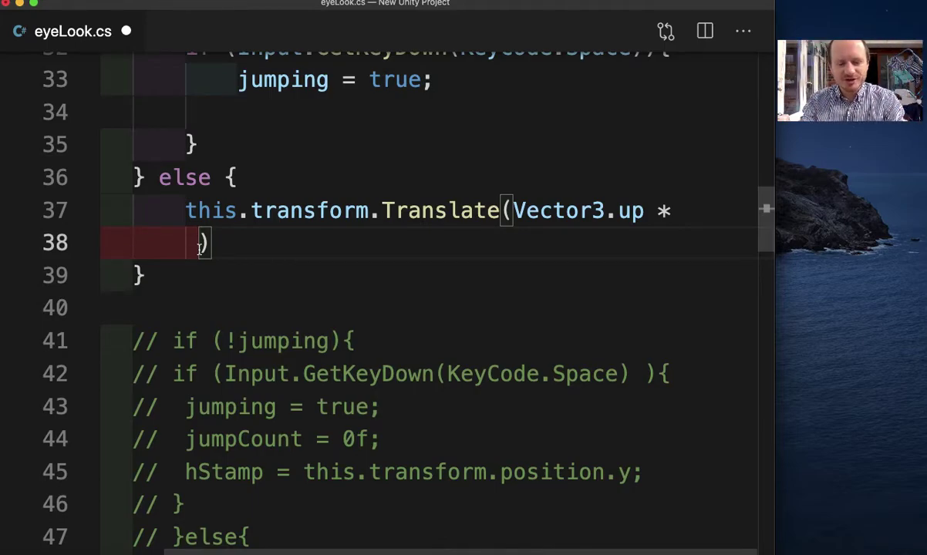
Replace the placeholder someAmount with Mathf.Cos(jumpCount) as the Translate argument
type("someA")
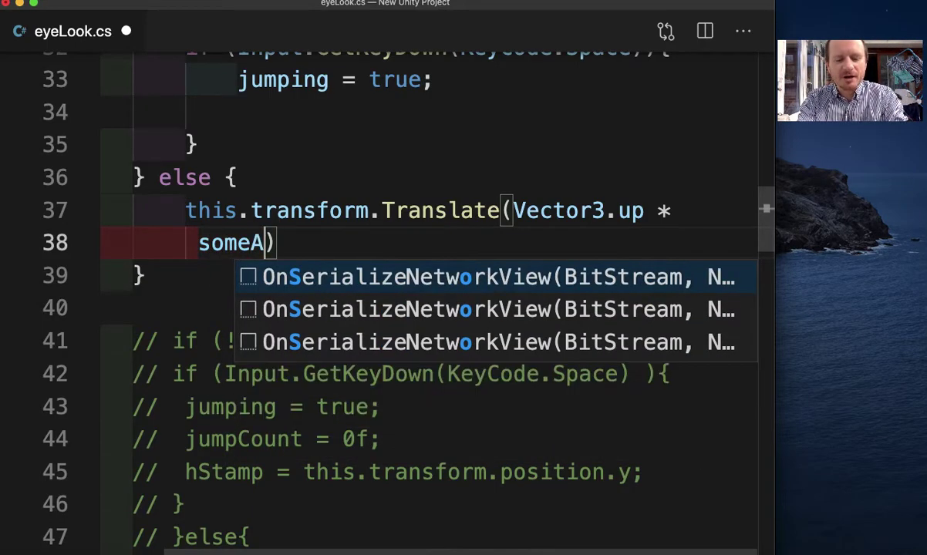
type("mount")
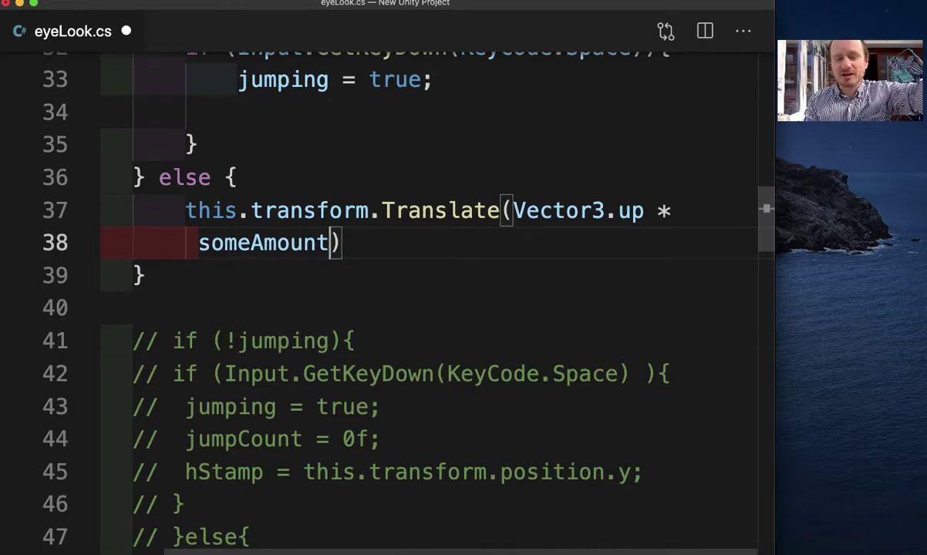
key("BackSpace")
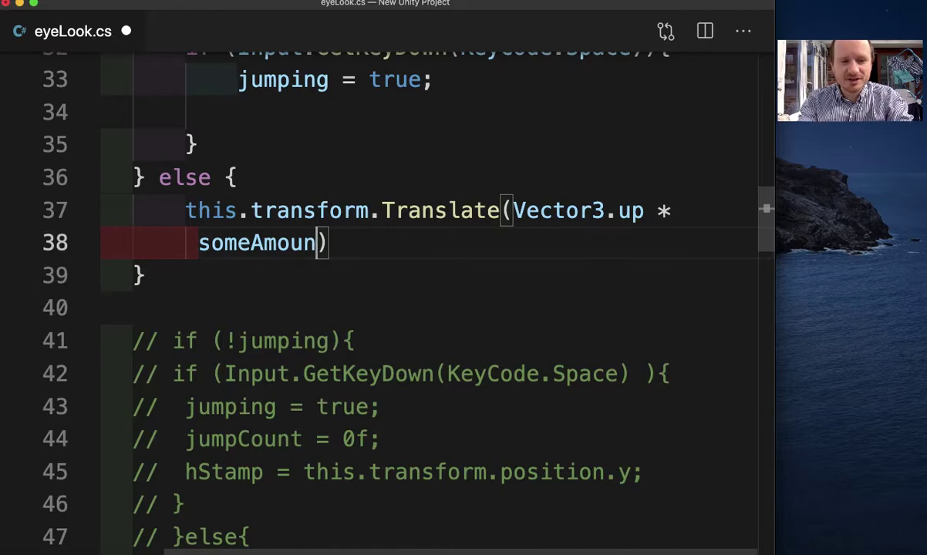
key("BackSpace")
key("BackSpace")
key("BackSpace")
key("BackSpace")
key("BackSpace")
key("BackSpace")
key("BackSpace")
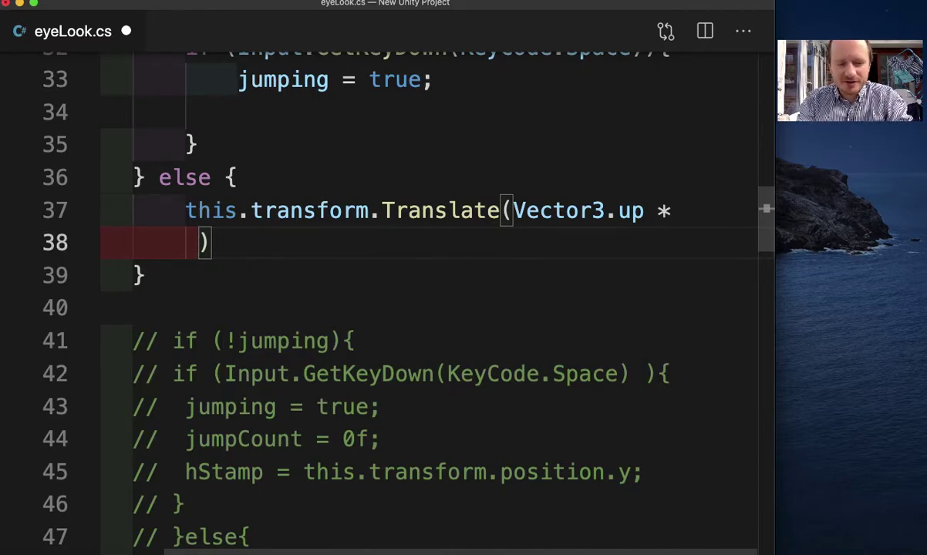
type("Mathf.")
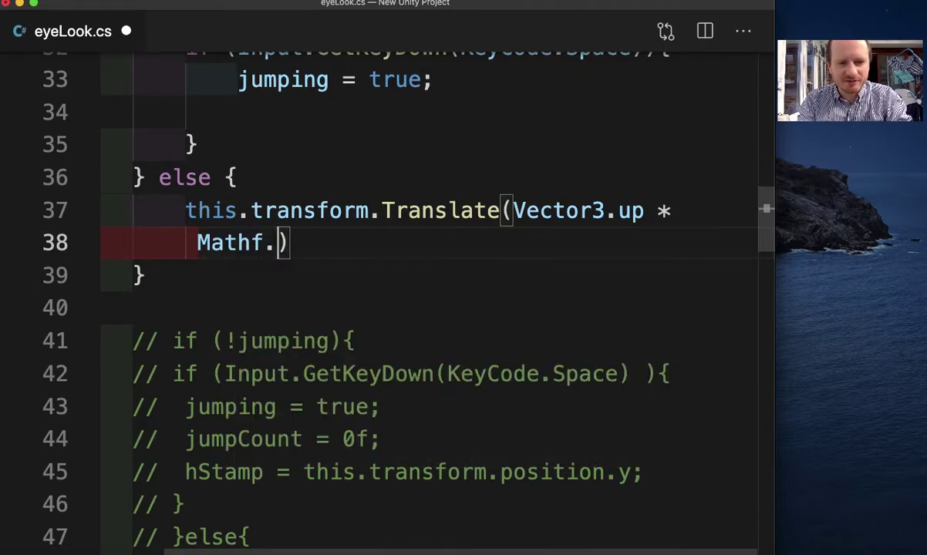
type("Si")
key("BackSpace")
key("BackSpace")
type("Cod")
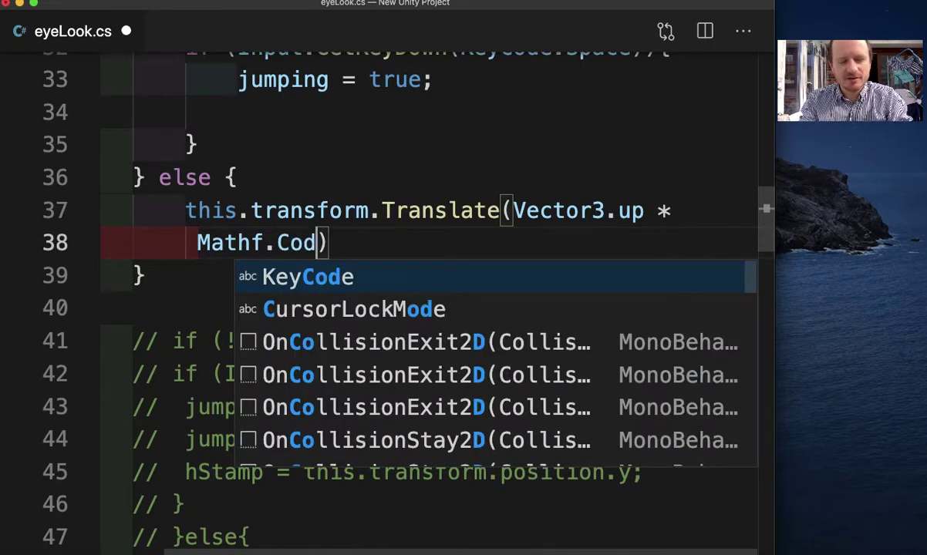
key("BackSpace")
type("s(")
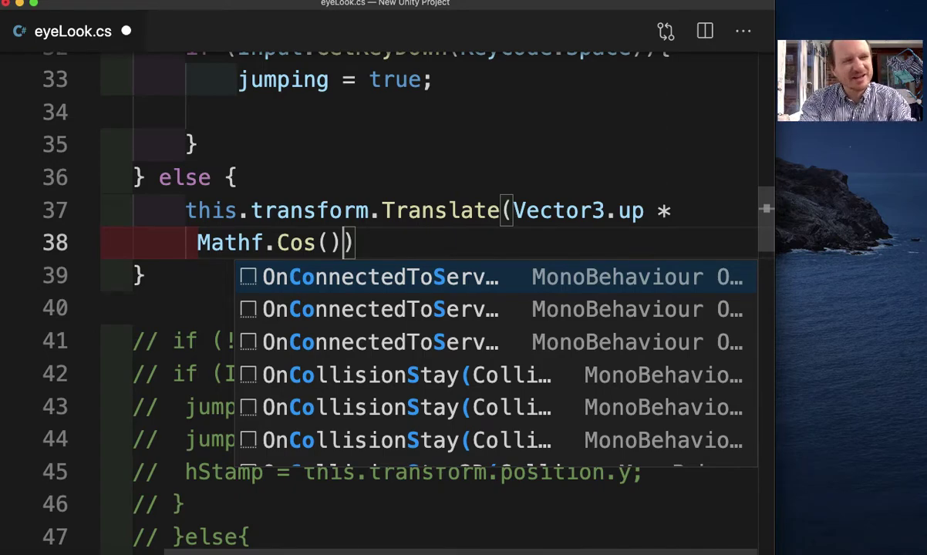
key("Right")
key("Left")
key("Left")
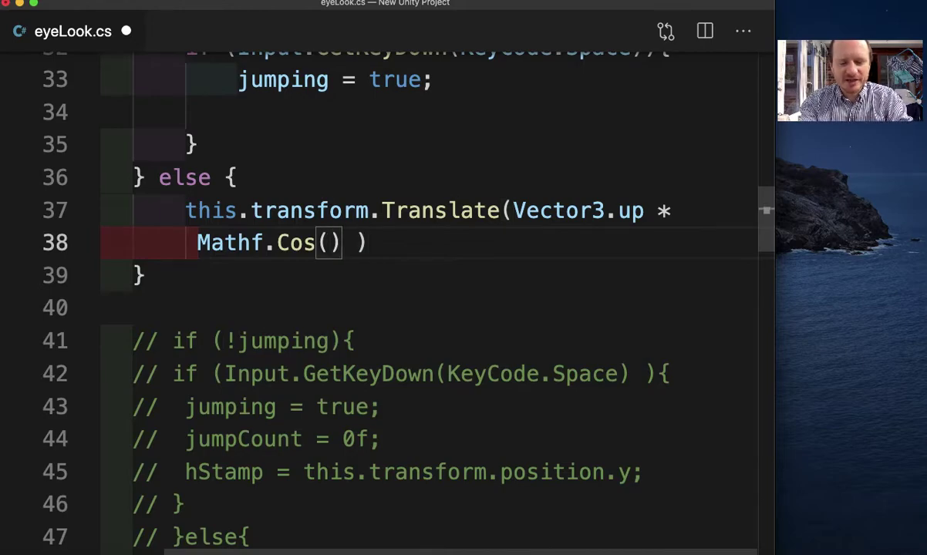
type("jump")
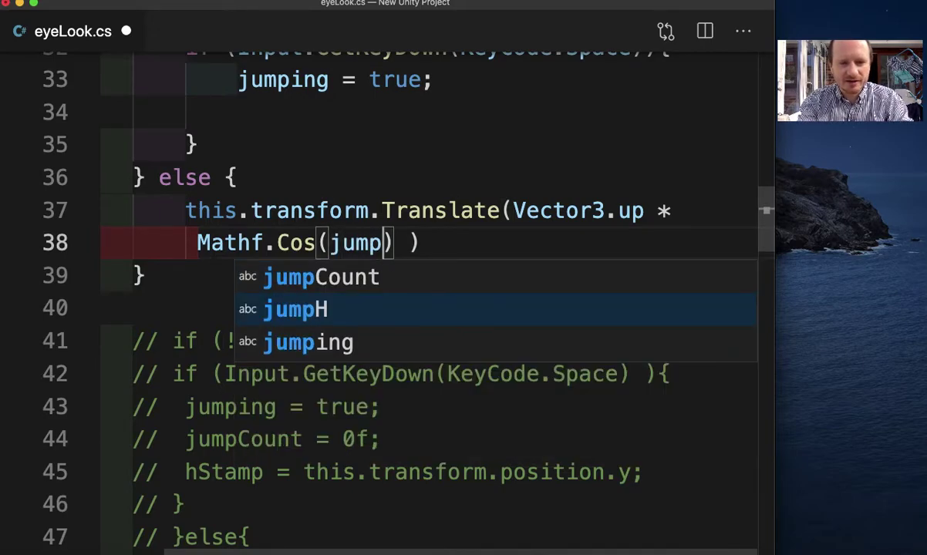
type("Cou")
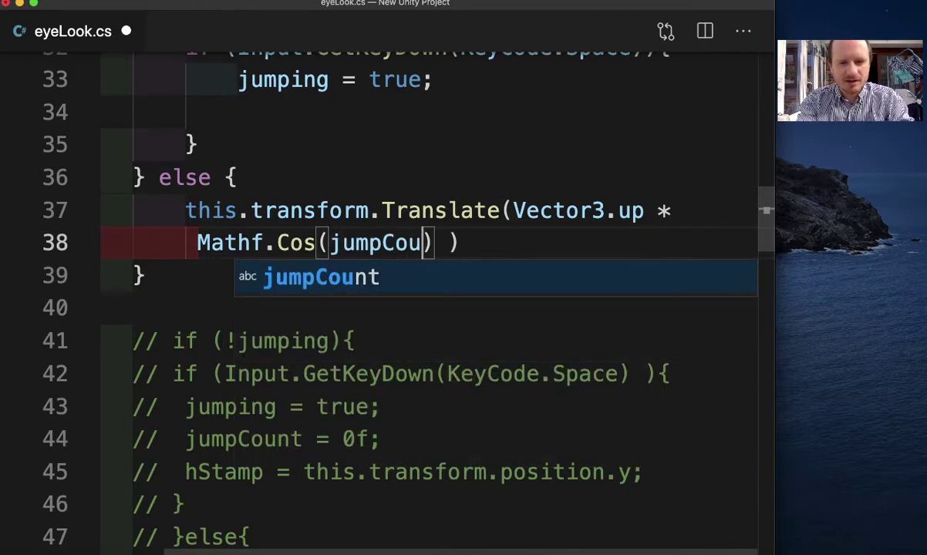
type("nt")
key("Right")
key("Right")
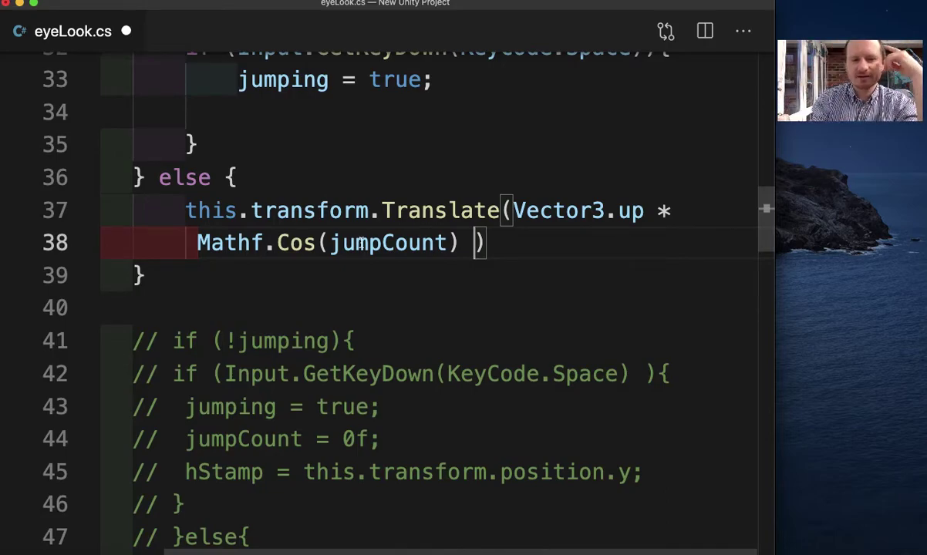
Remove the stray space before the final parenthesis and end the Translate line with a semicolon
left_click(460, 245)
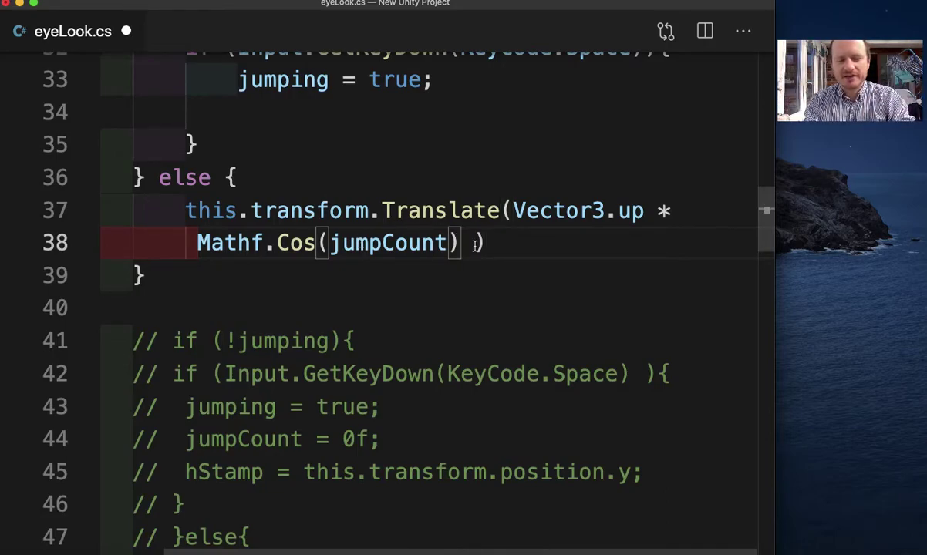
scroll(440, 337, "down", 6)
scroll(442, 339, "down", 4)
scroll(444, 342, "down", 3)
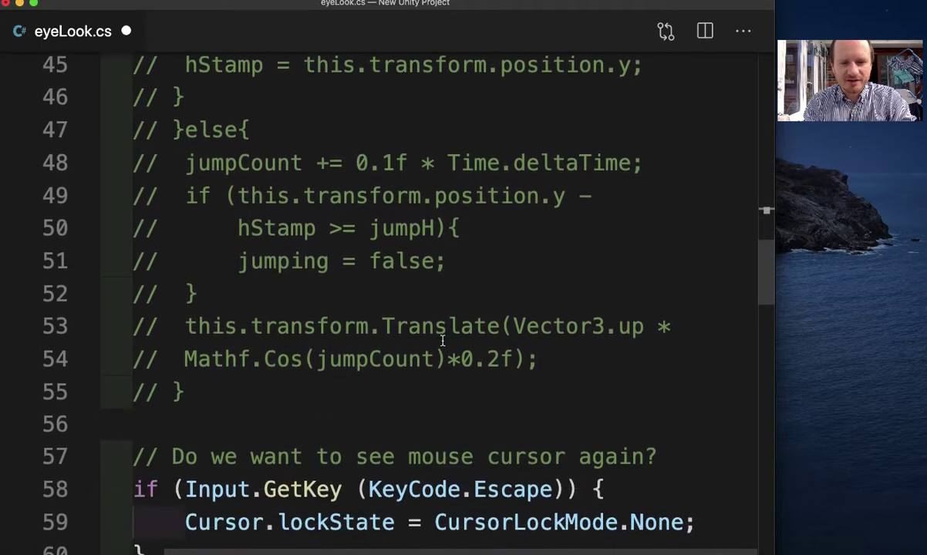
scroll(474, 345, "up", 1)
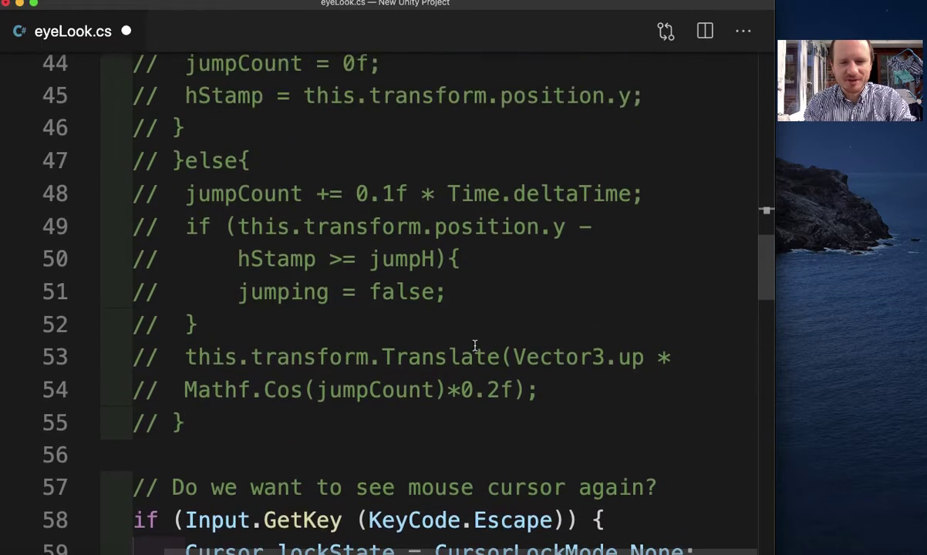
scroll(475, 347, "up", 2)
scroll(475, 344, "up", 10)
scroll(475, 345, "down", 3)
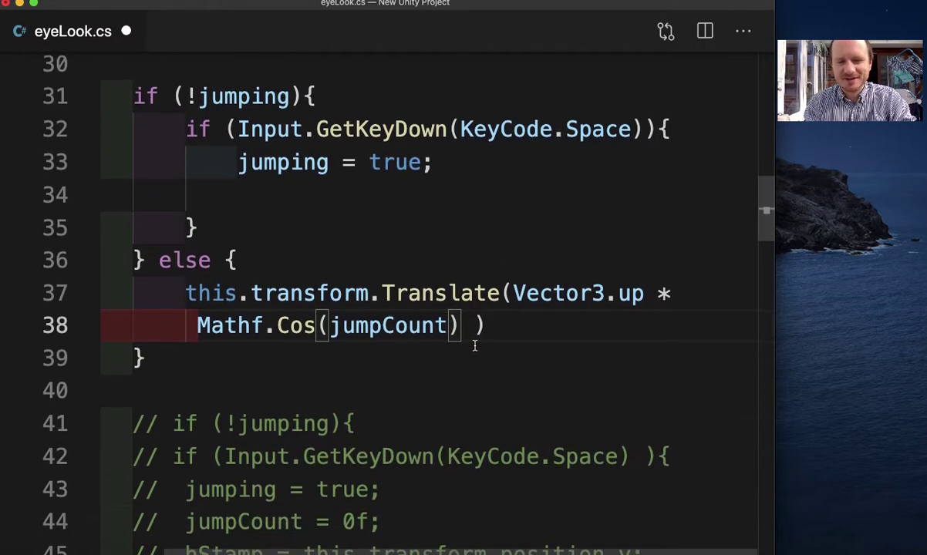
left_click(477, 325)
key("BackSpace")
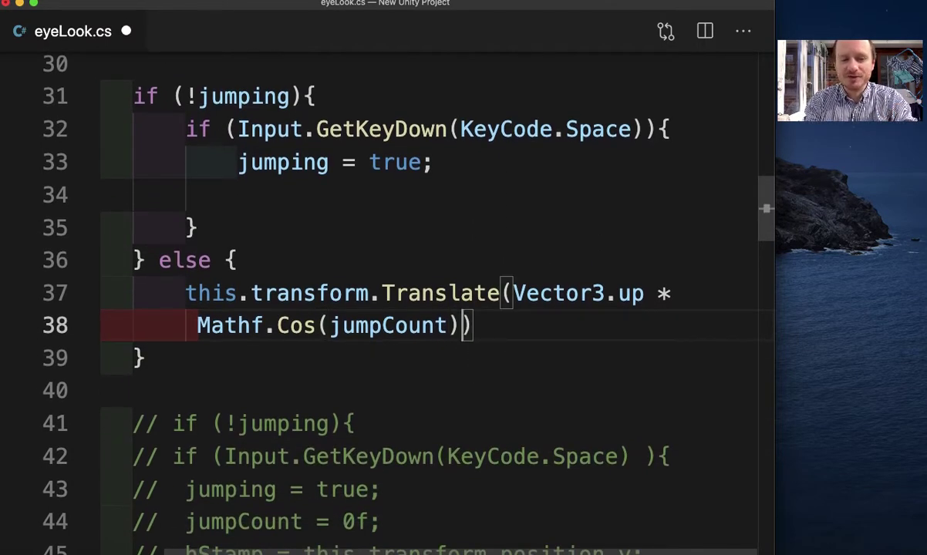
type(";")
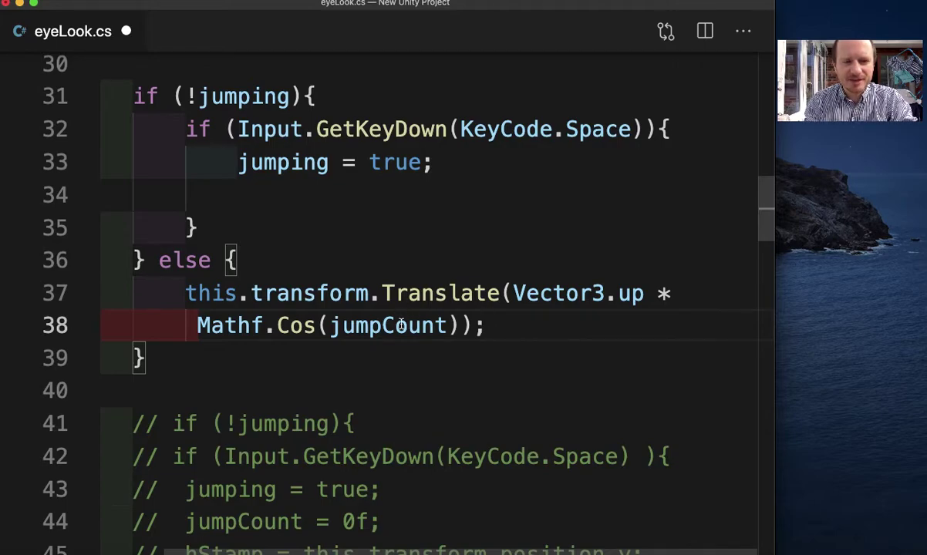
left_click(284, 269)
Add an indented blank line at the start of the else branch
key("Return")
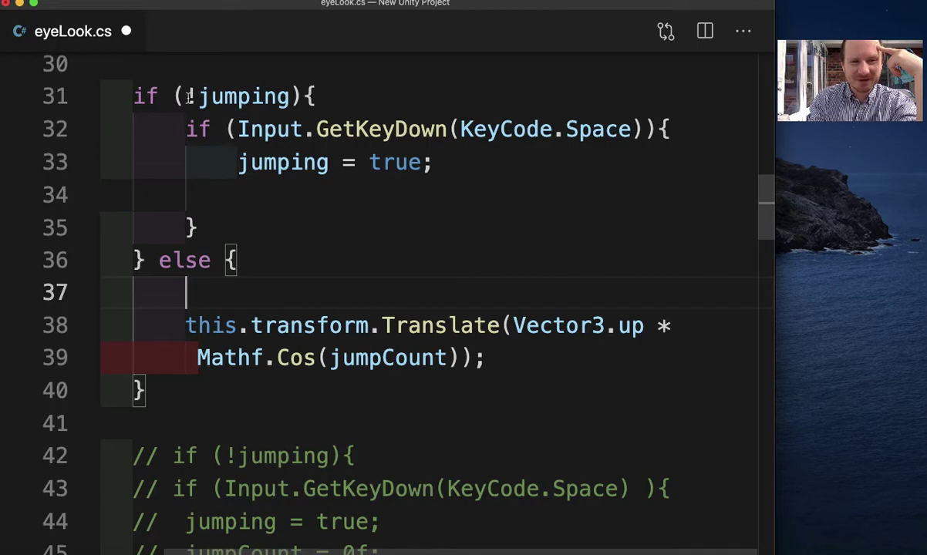
left_click(184, 106)
left_click(290, 224, "shift")
key("Tab")
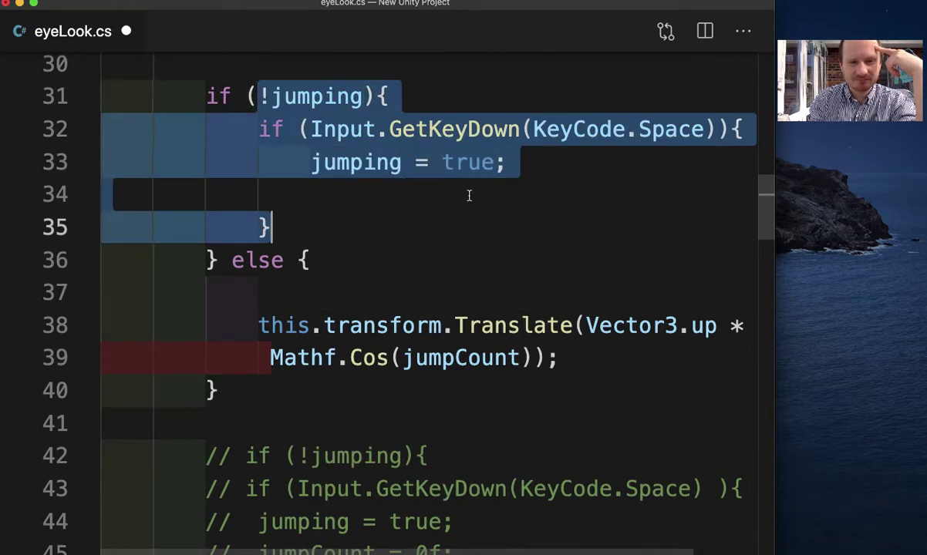
scroll(368, 218, "right", 3)
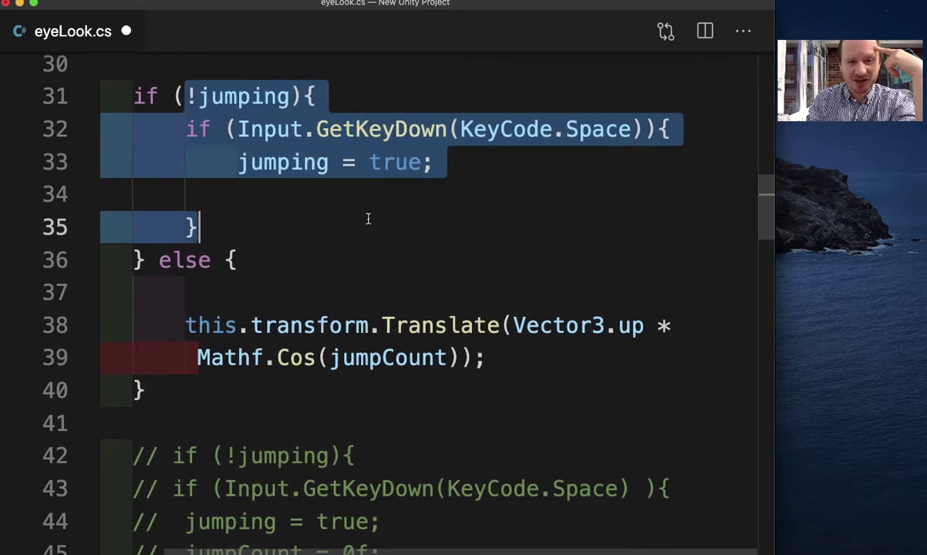
scroll(357, 260, "down", 2)
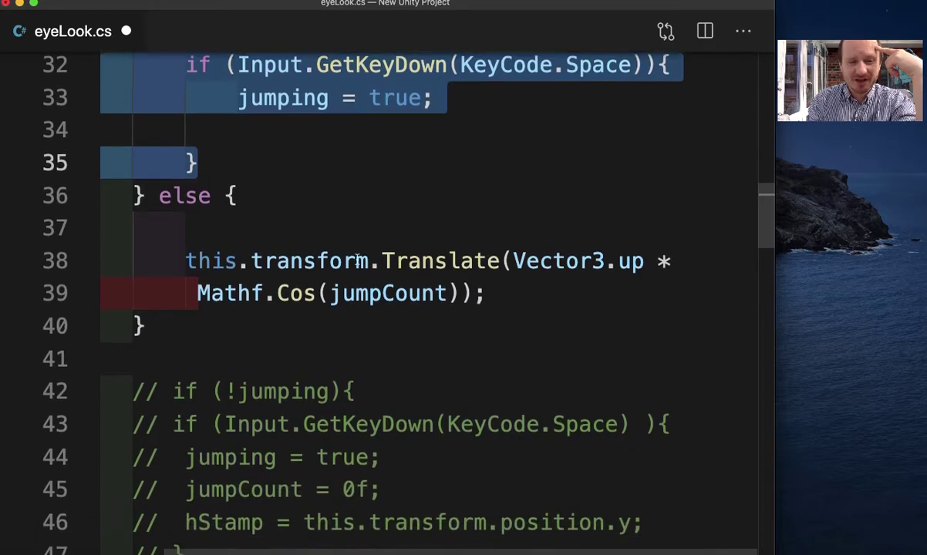
left_click(230, 237)
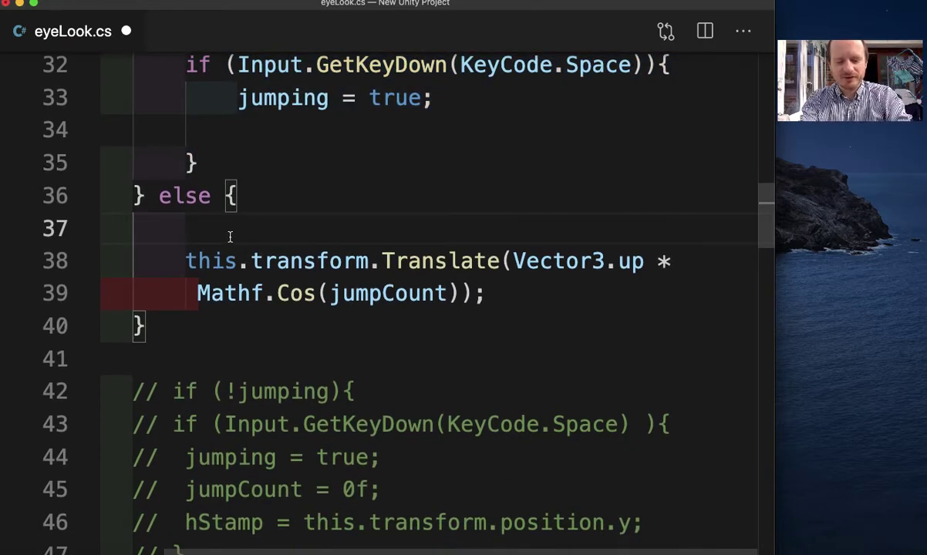
Write jumpCount += 0.1f * Time.deltaTime; on that line and save eyeLook.cs
type("jump")
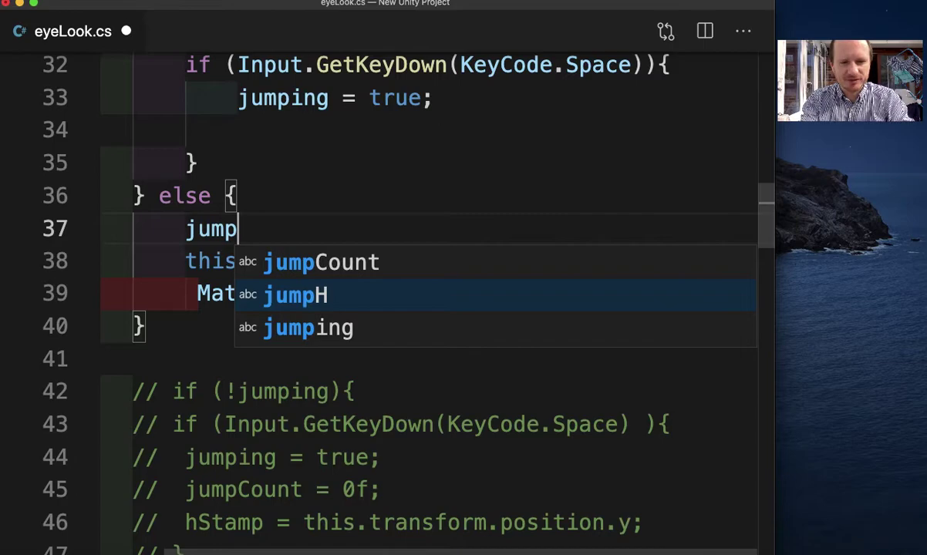
type("Count")
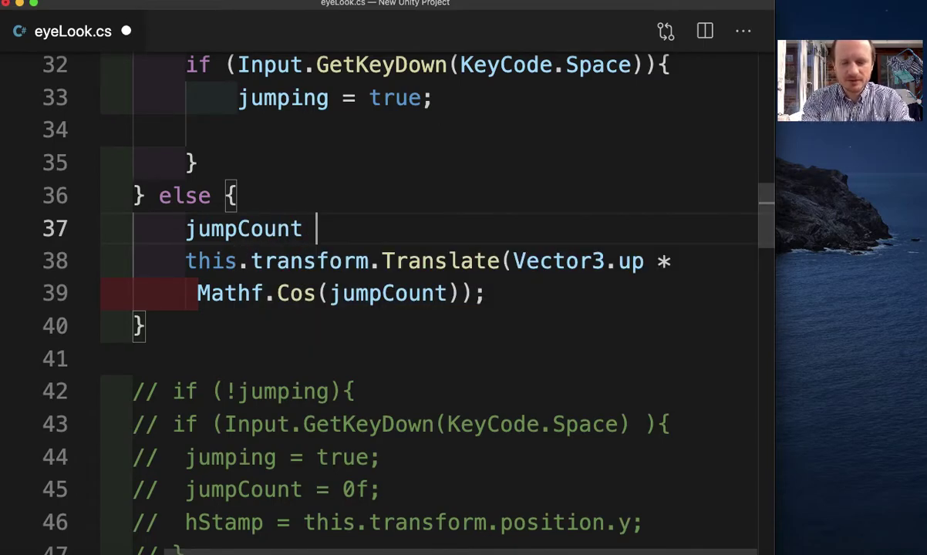
type(" +=")
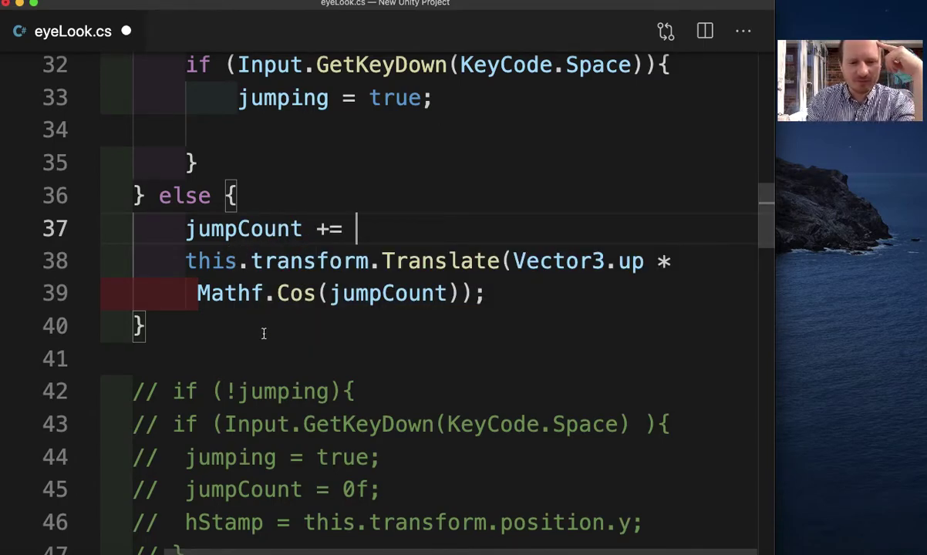
scroll(263, 335, "down", 1)
scroll(263, 334, "down", 5)
scroll(263, 334, "down", 2)
scroll(263, 334, "down", 3)
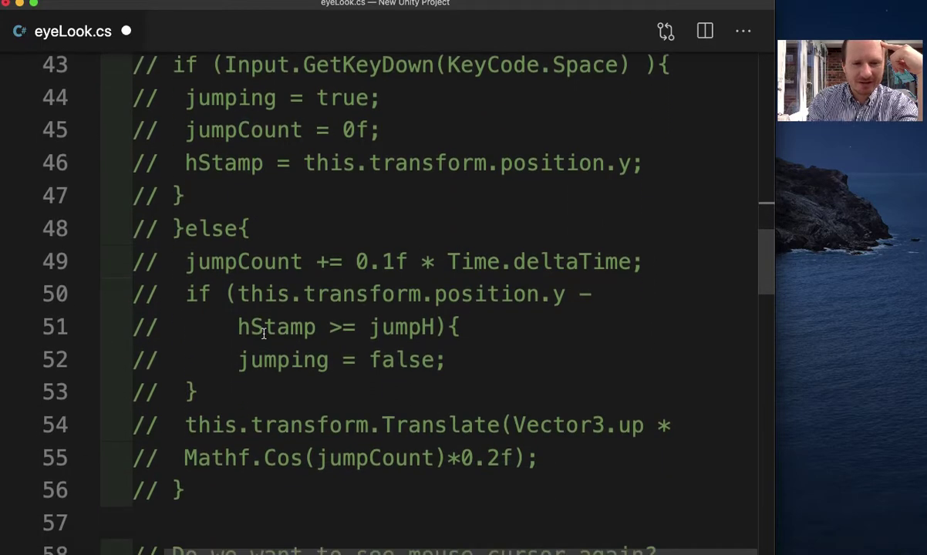
scroll(397, 266, "up", 5)
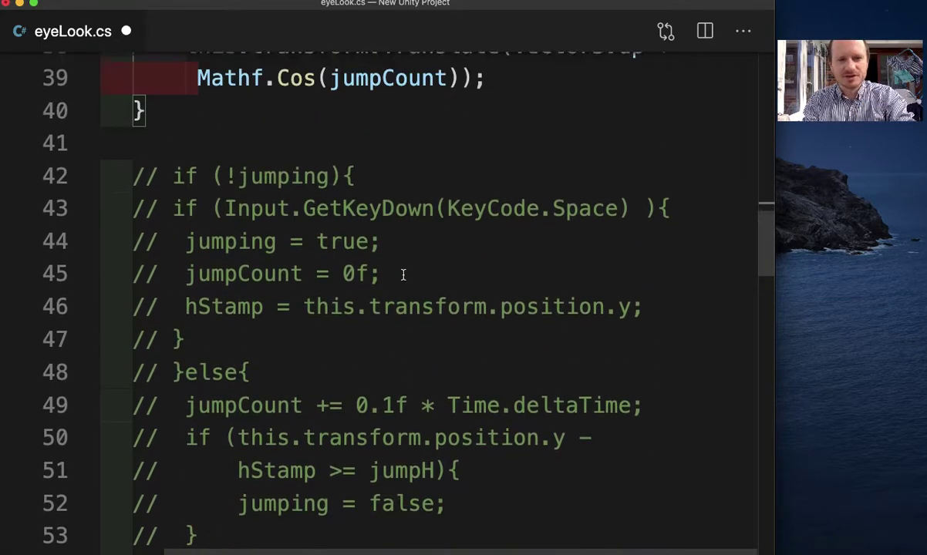
scroll(403, 273, "up", 5)
scroll(403, 275, "up", 3)
type("0.1")
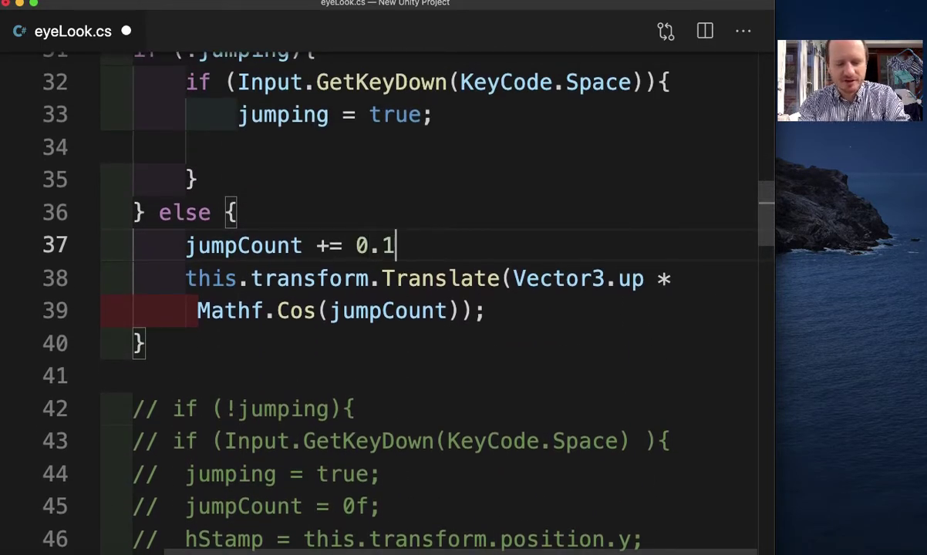
type("f * ")
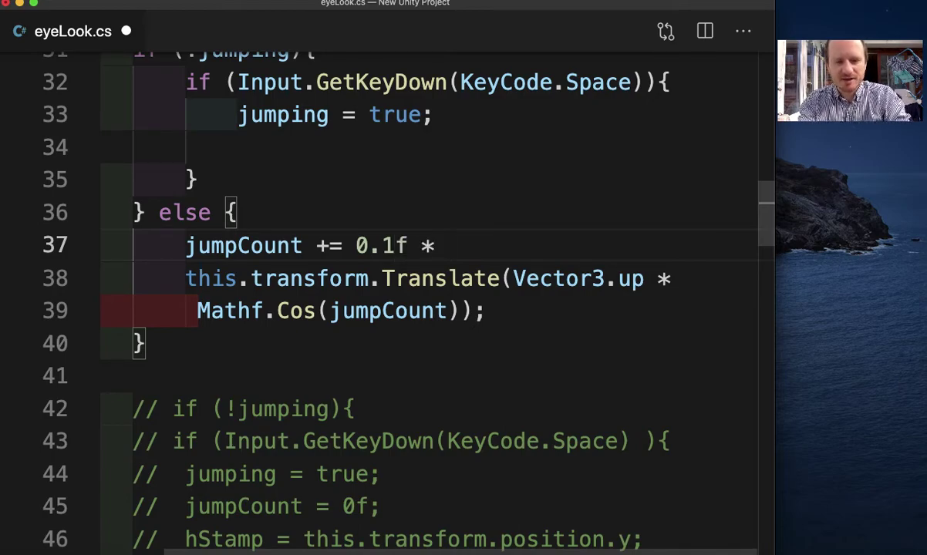
type("Time.de")
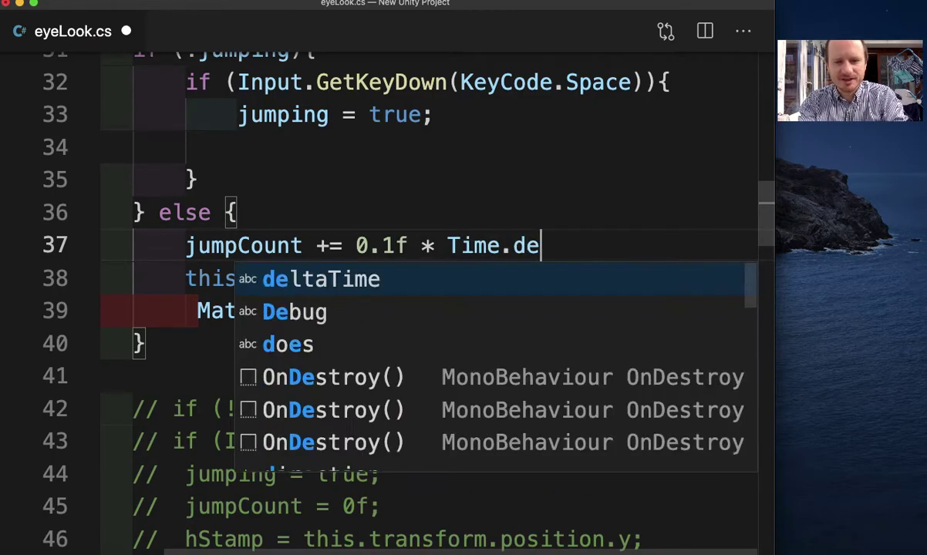
key("Tab")
type(";")
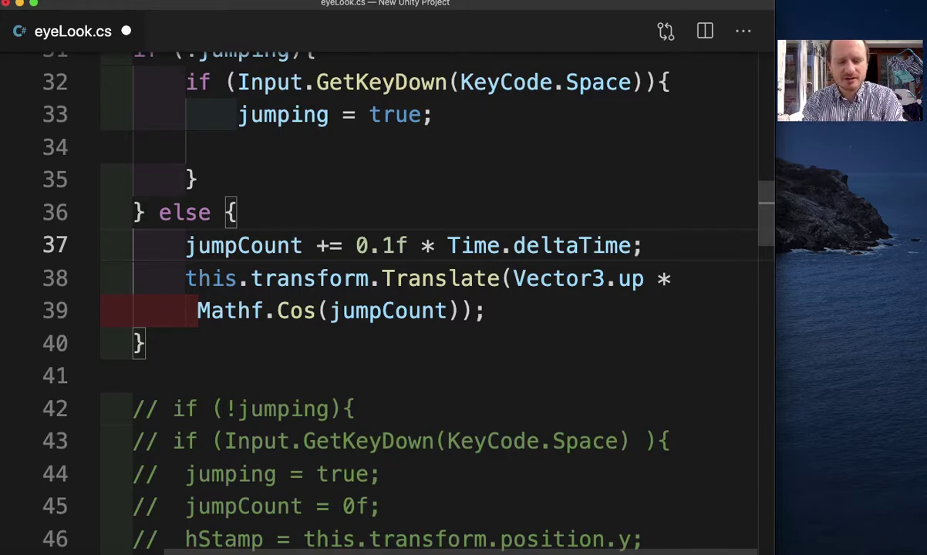
key("ctrl+s")
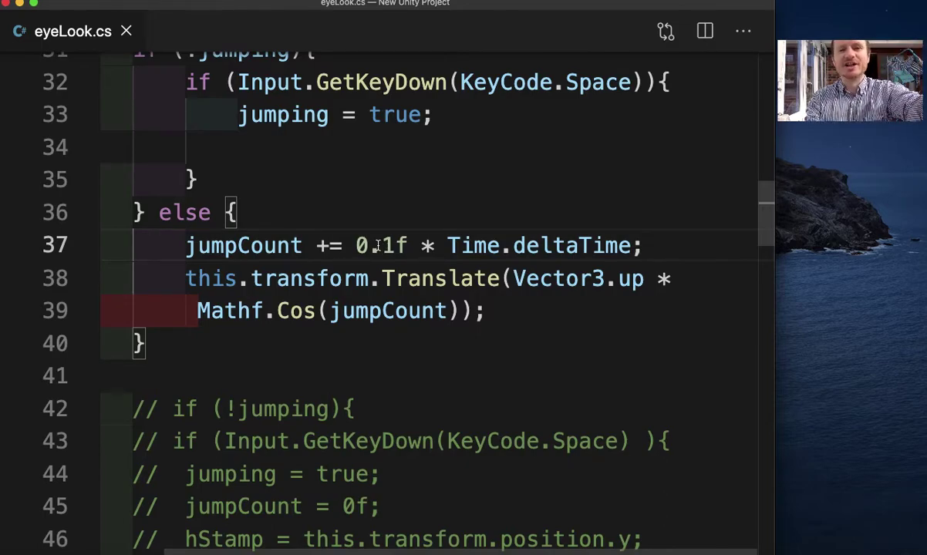
left_click_drag(448, 246, 630, 245)
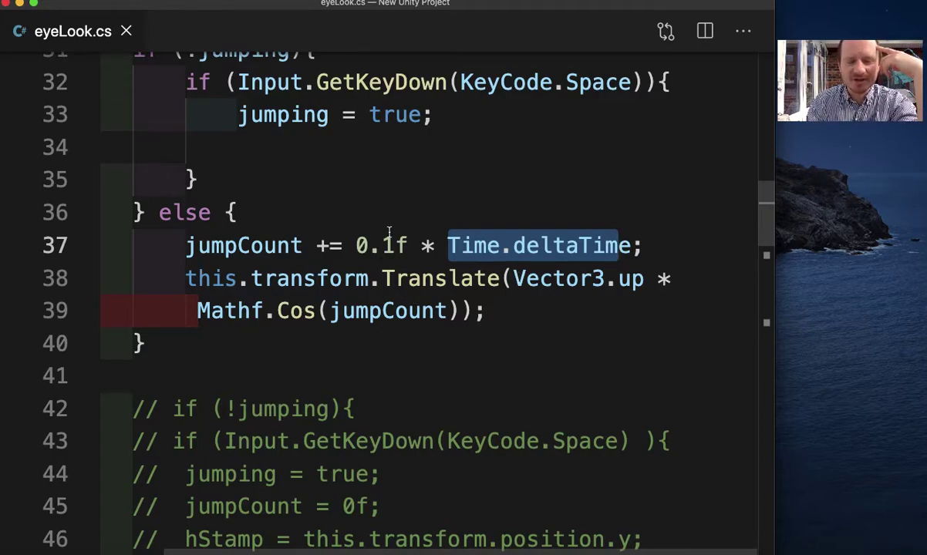
left_click(511, 310)
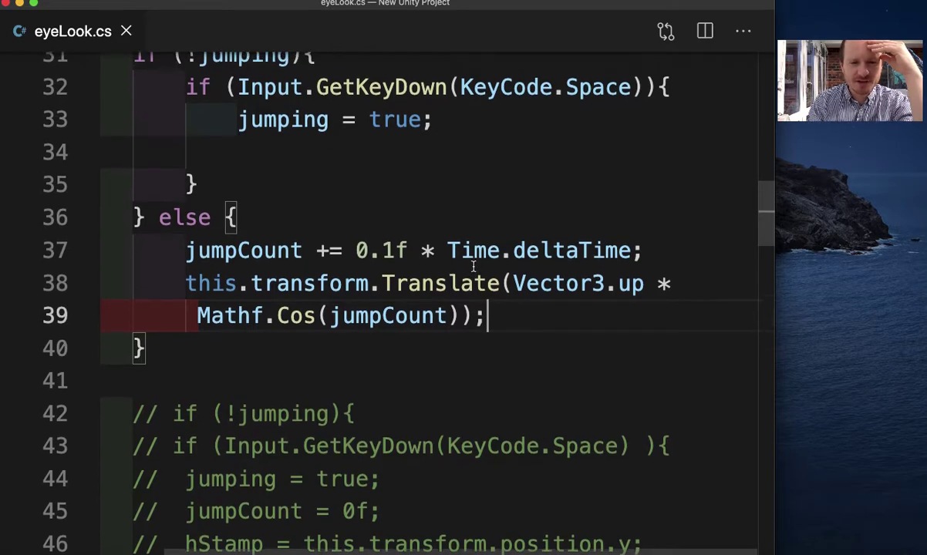
scroll(473, 266, "up", 3)
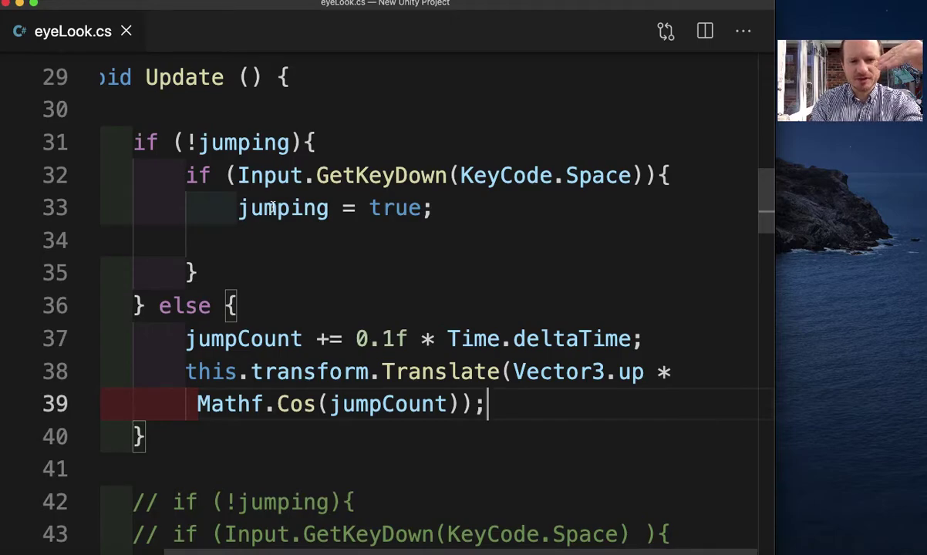
scroll(273, 244, "down", 4)
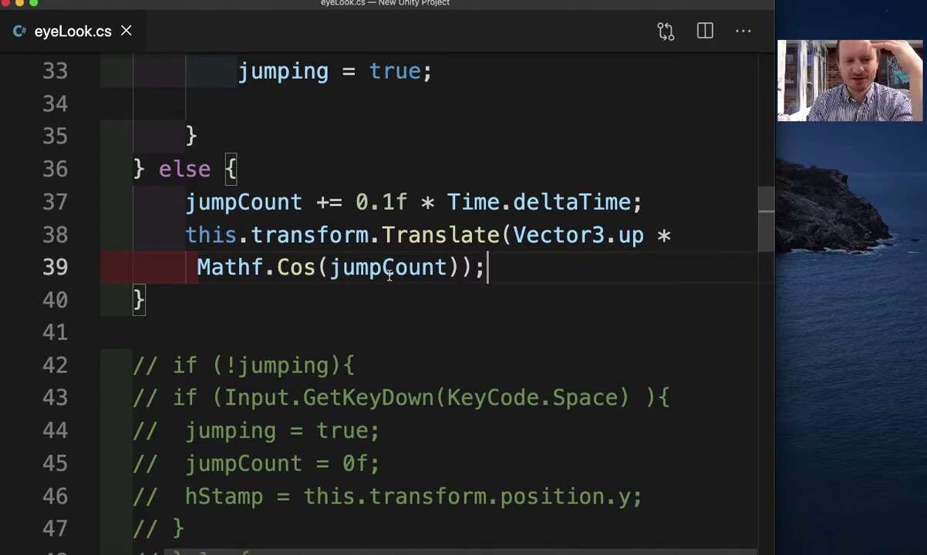
scroll(390, 276, "down", 5)
scroll(390, 276, "down", 2)
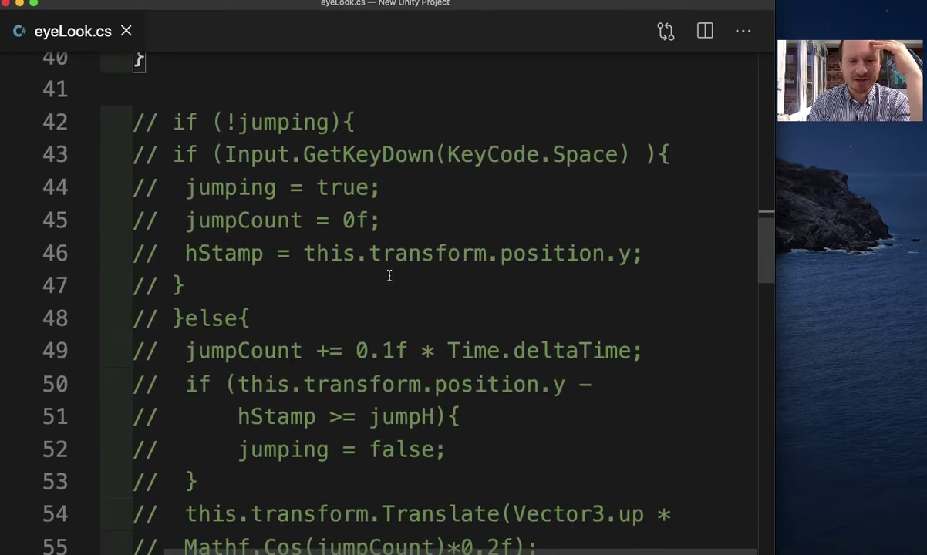
scroll(390, 275, "down", 2)
scroll(389, 275, "down", 3)
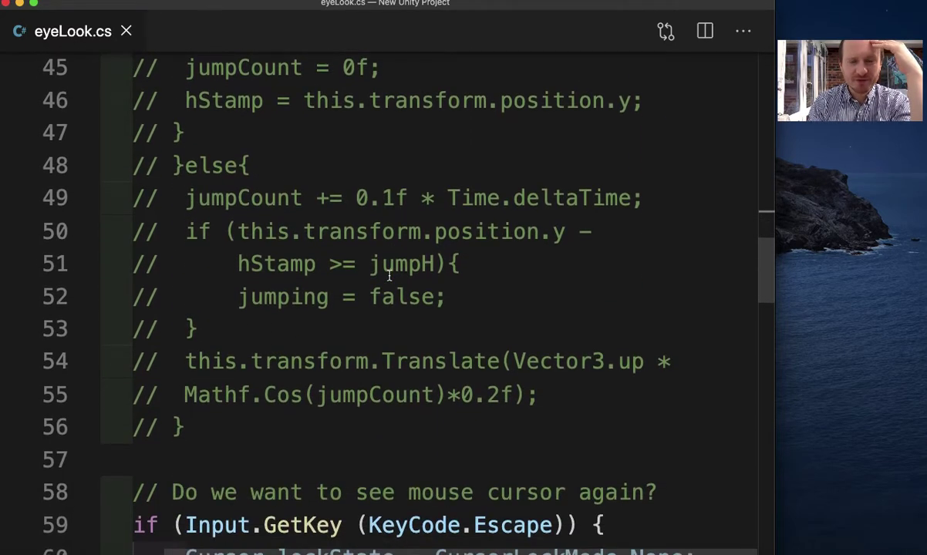
scroll(390, 275, "up", 2)
scroll(390, 275, "up", 2)
scroll(390, 276, "up", 2)
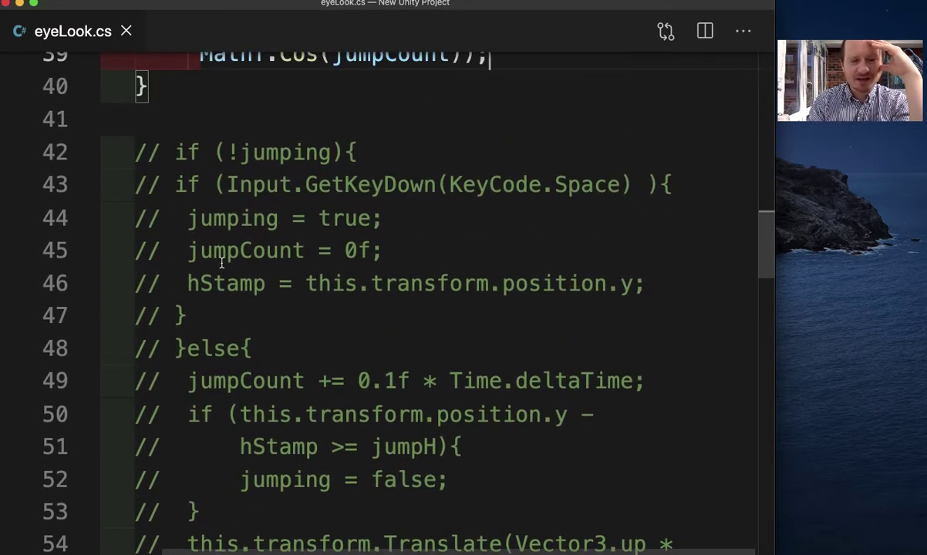
scroll(325, 227, "up", 5)
scroll(325, 226, "up", 7)
scroll(325, 227, "down", 3)
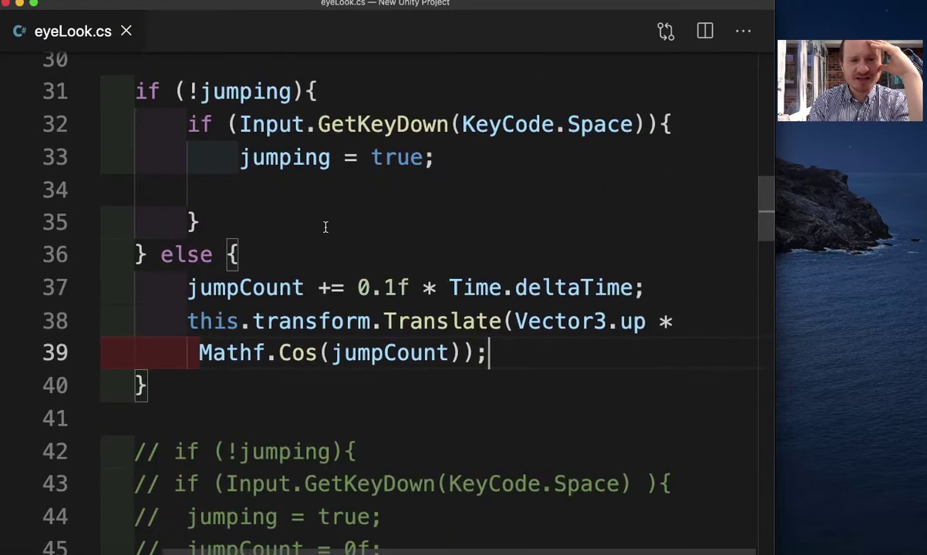
left_click(266, 183)
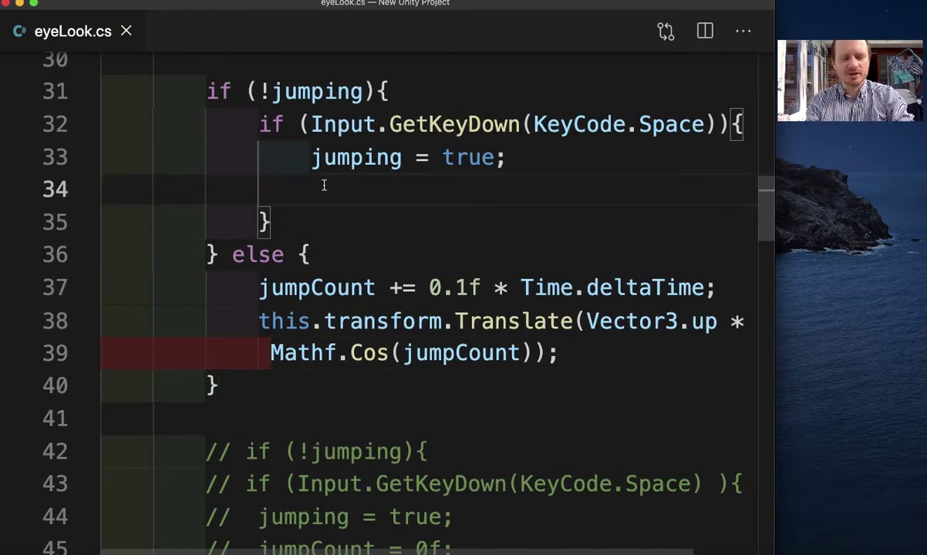
Start the assignment 'hStamp =' on an indented line inside the spacebar check
key("Tab")
key("Tab")
key("Tab")
key("Tab")
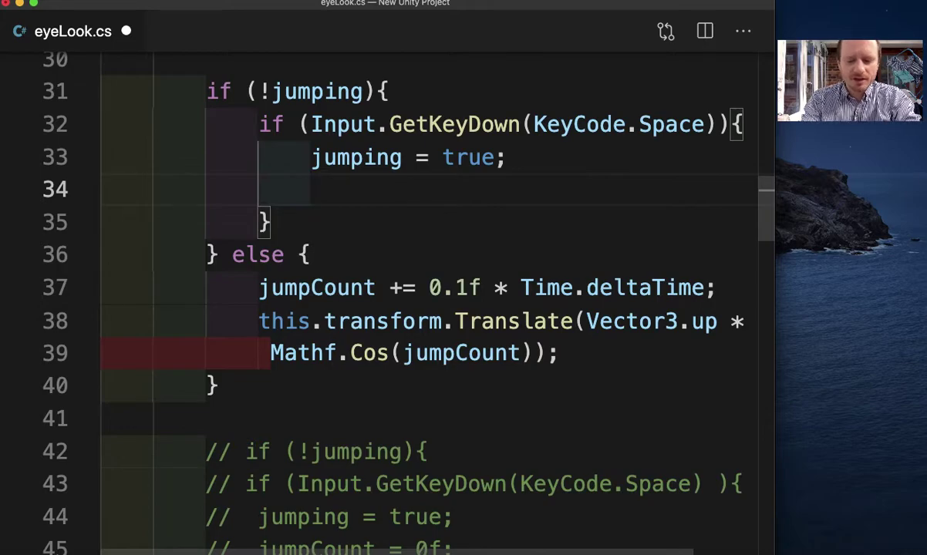
type("ju")
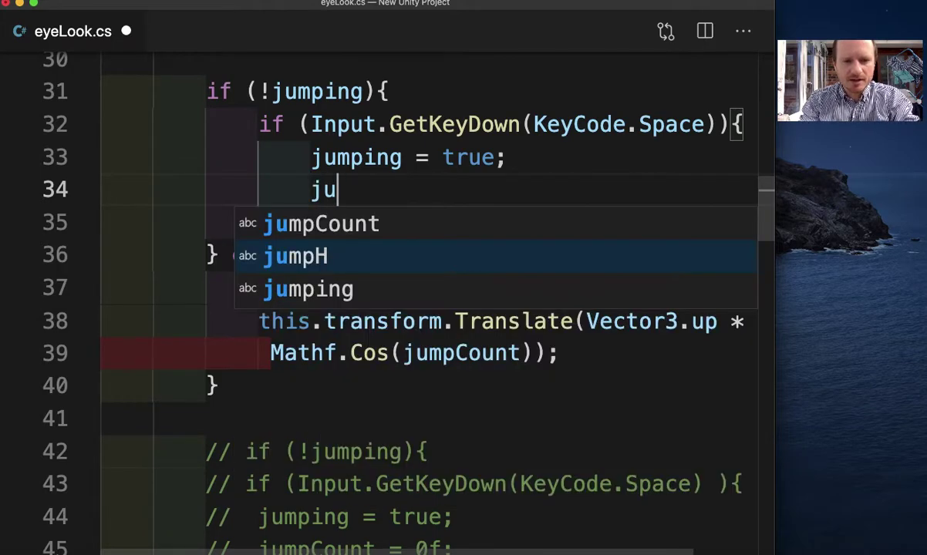
scroll(386, 309, "down", 2)
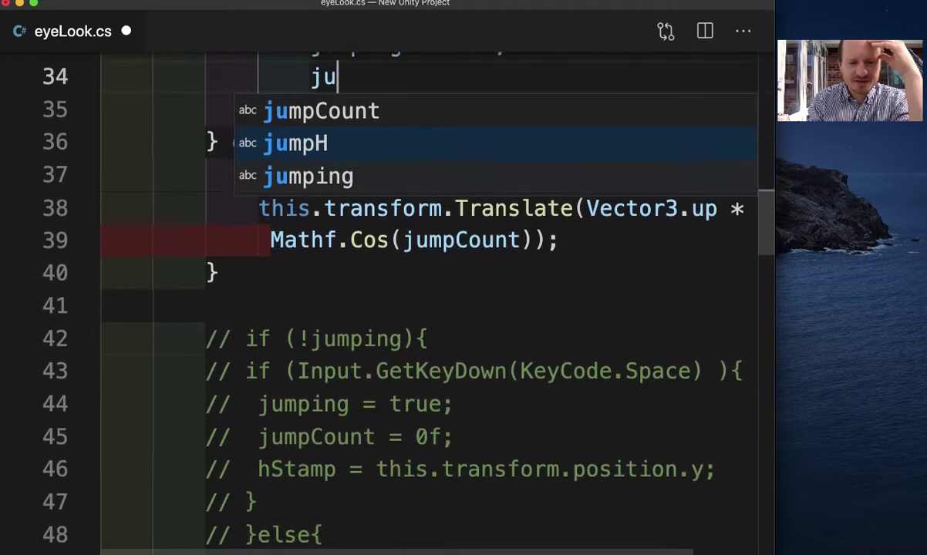
scroll(385, 309, "up", 2)
key("BackSpace")
key("BackSpace")
type("h")
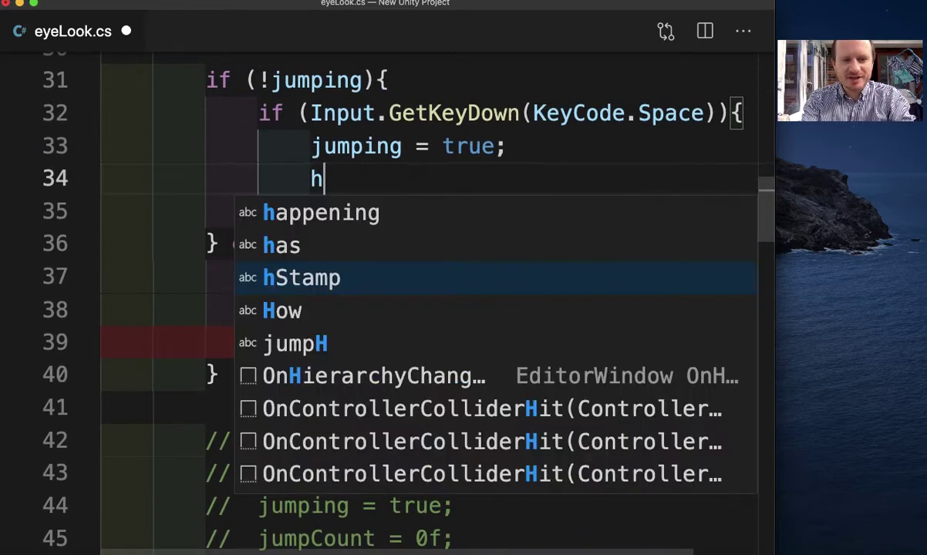
key("Return")
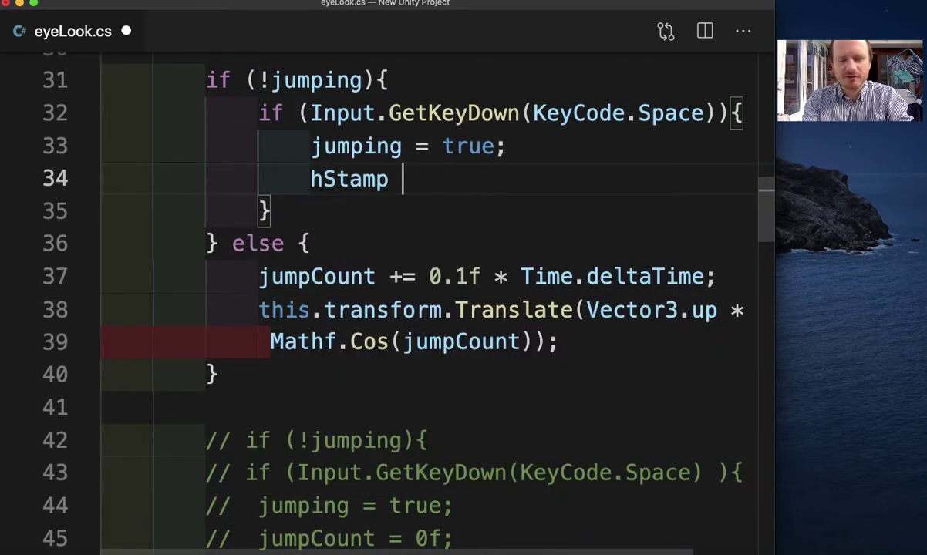
type("=")
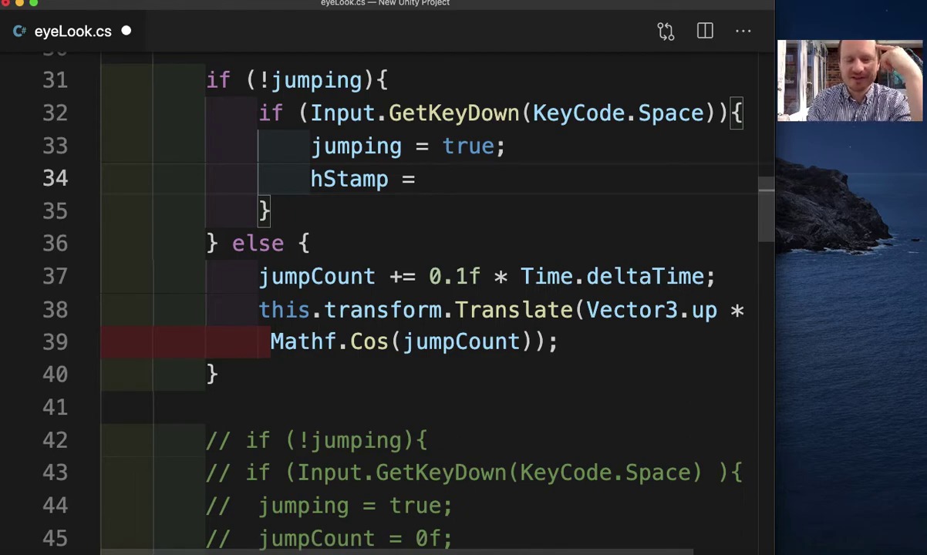
Complete the assignment as hStamp = this.transform.position.y; using autocomplete
scroll(422, 182, "right", 1)
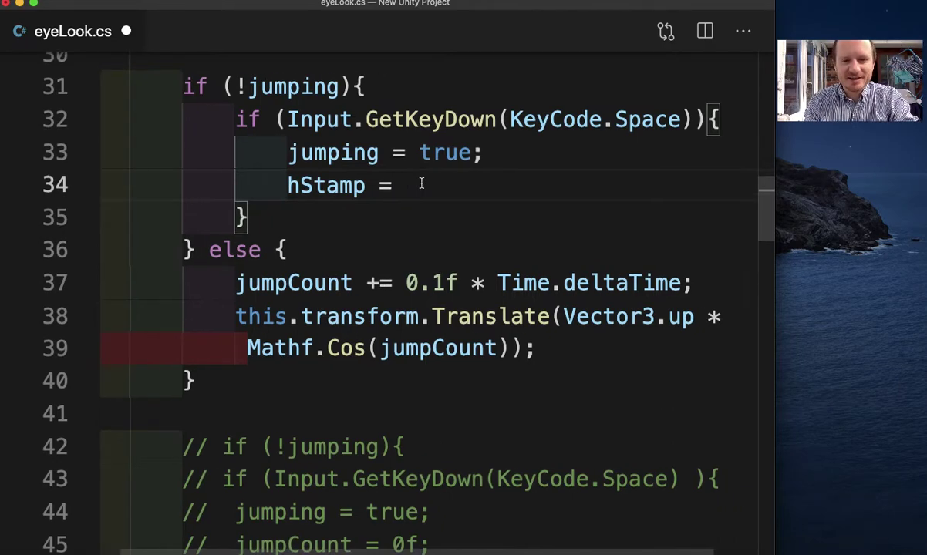
scroll(422, 182, "right", 2)
type("tran")
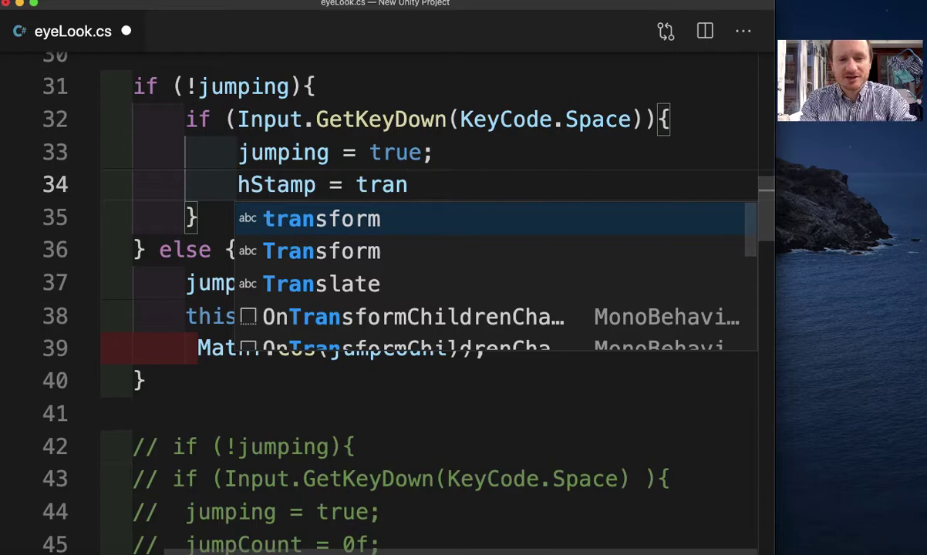
key("Tab")
type(".")
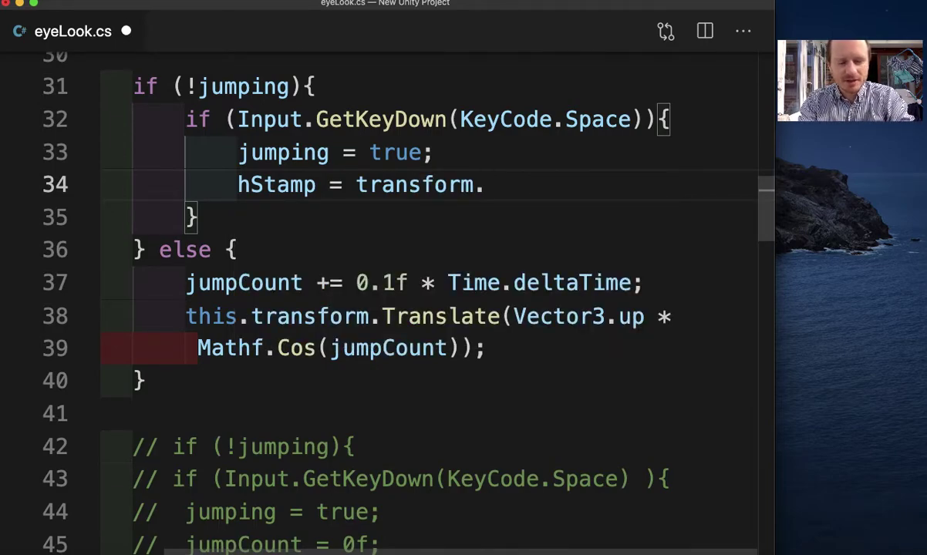
key("BackSpace")
key("BackSpace")
key("BackSpace")
key("BackSpace")
key("BackSpace")
key("BackSpace")
key("BackSpace")
key("BackSpace")
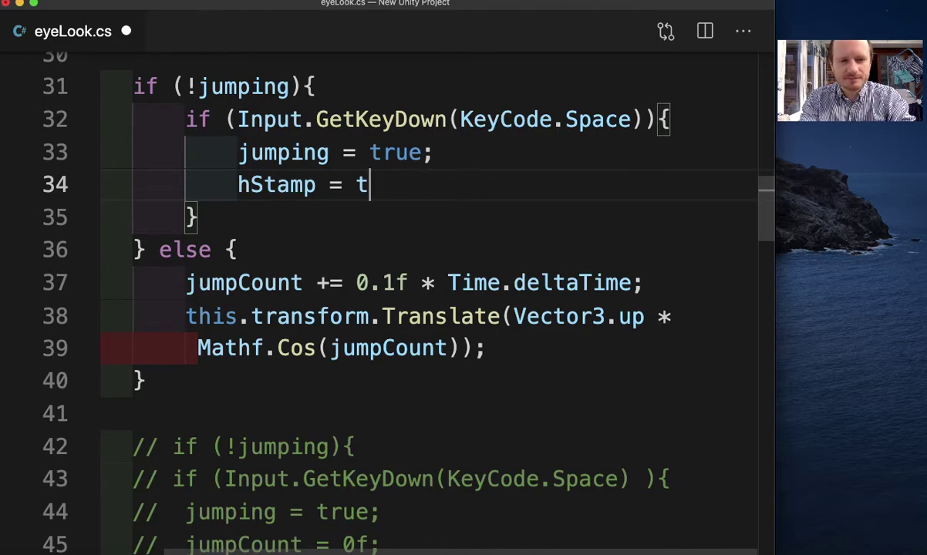
type("his.tran")
key("Tab")
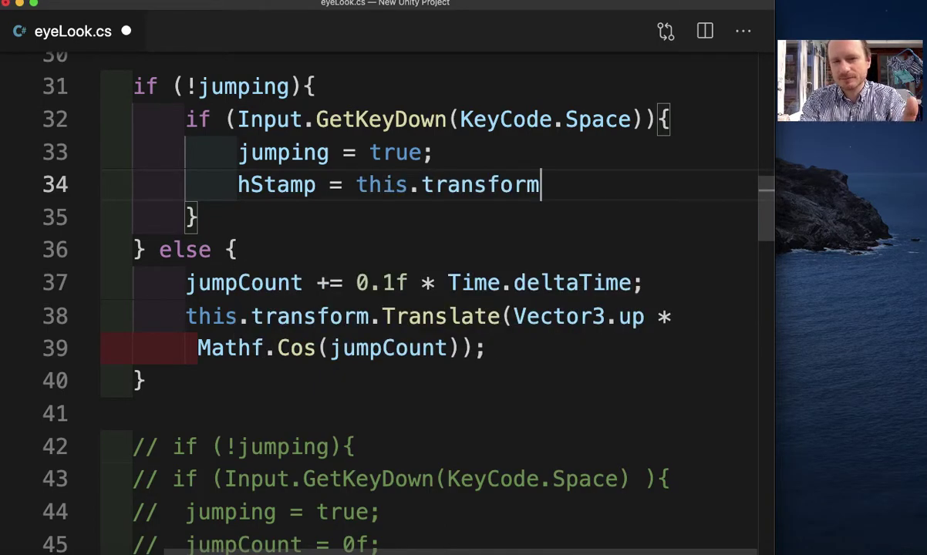
type(".pos")
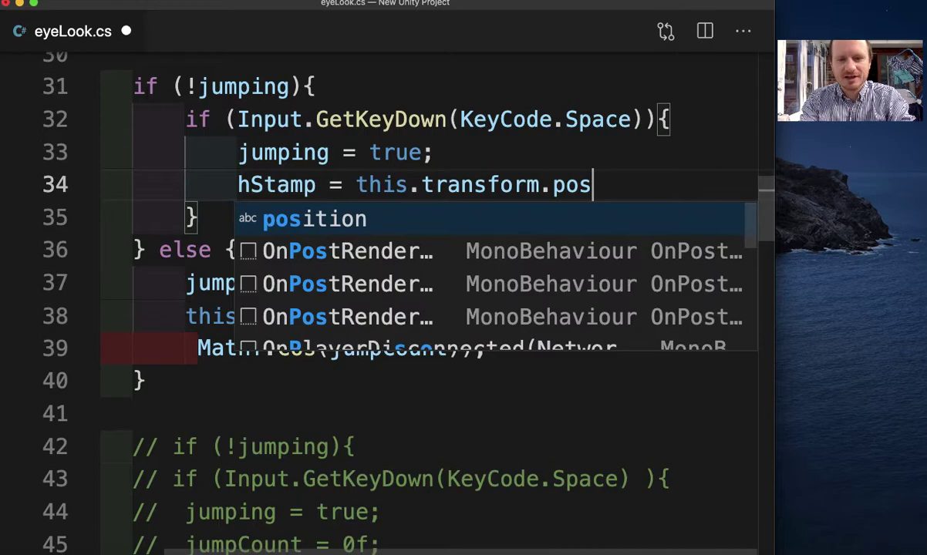
key("Tab")
type(".y;")
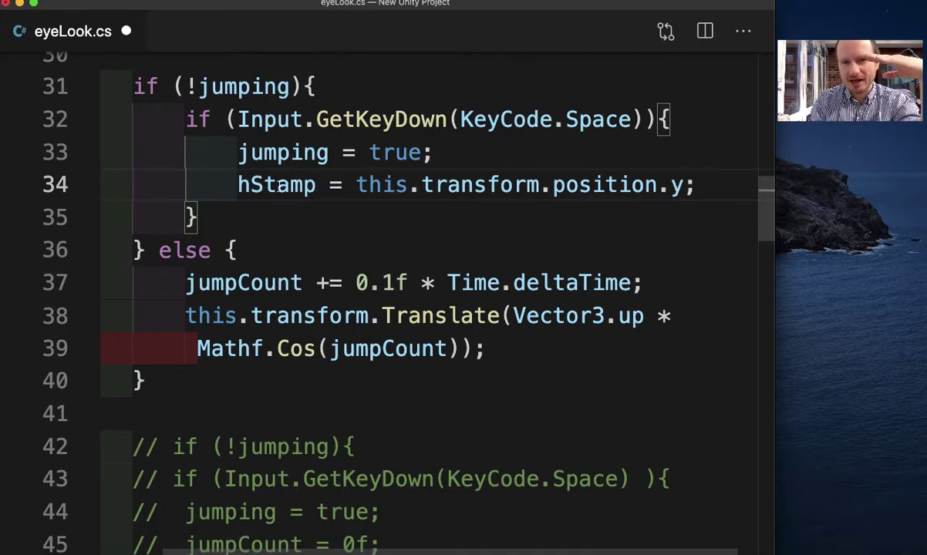
Open a new blank line right after '} else {'
scroll(277, 229, "down", 2)
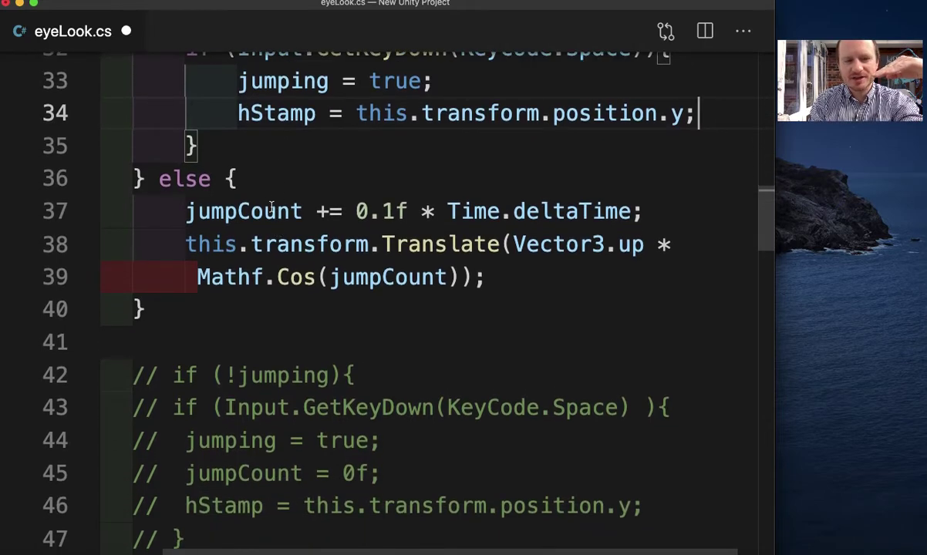
left_click(263, 182)
key("Return")
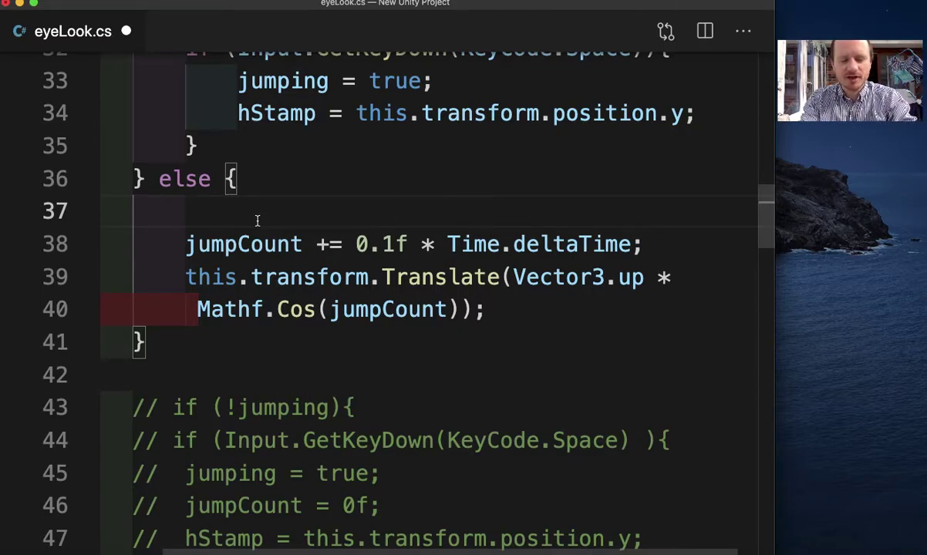
Begin the else branch with if (this.transform.position.y - hStamp > ), wrapping hStamp onto an indented line
type("if (")
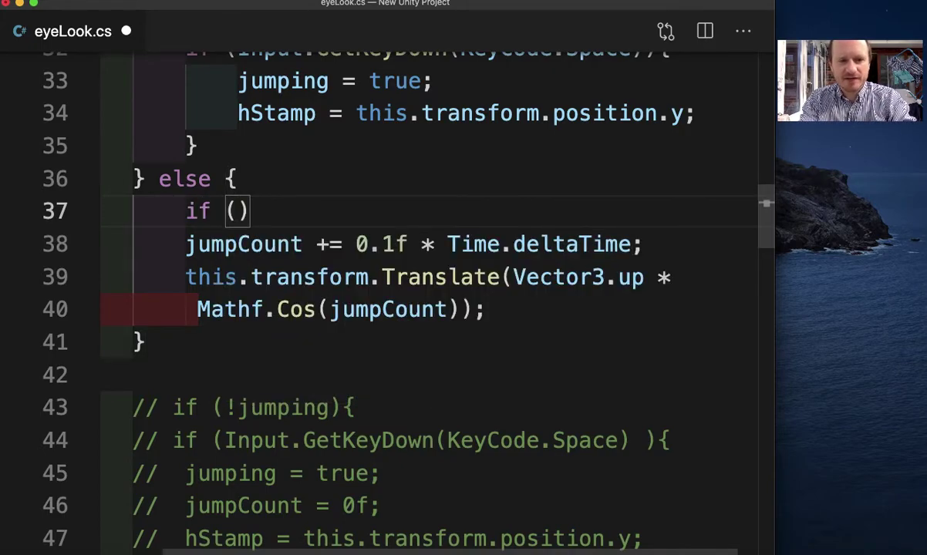
type("this.")
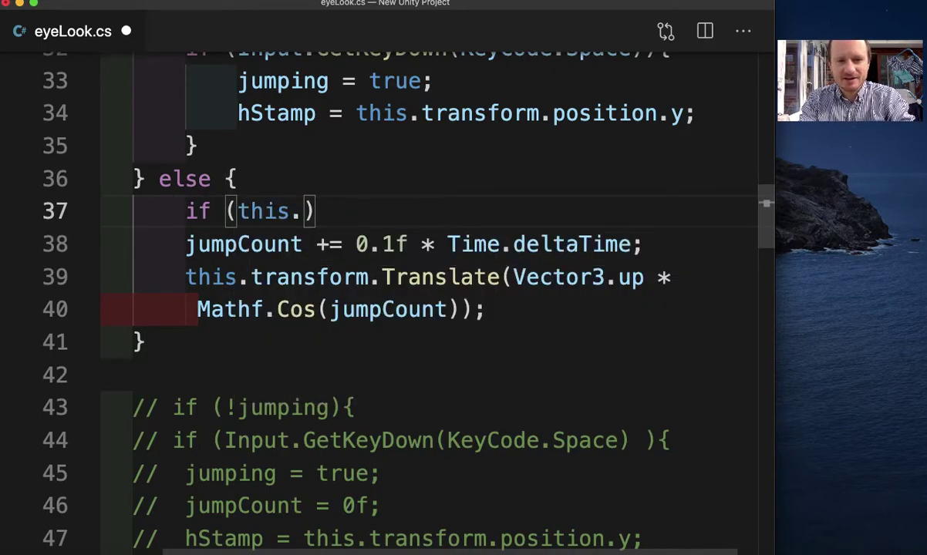
type("trans")
key("Tab")
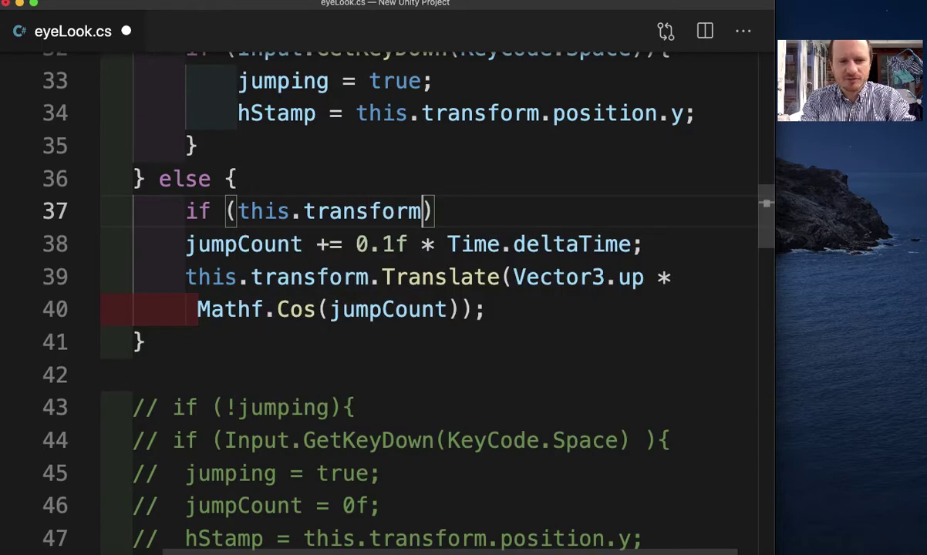
type(".position.")
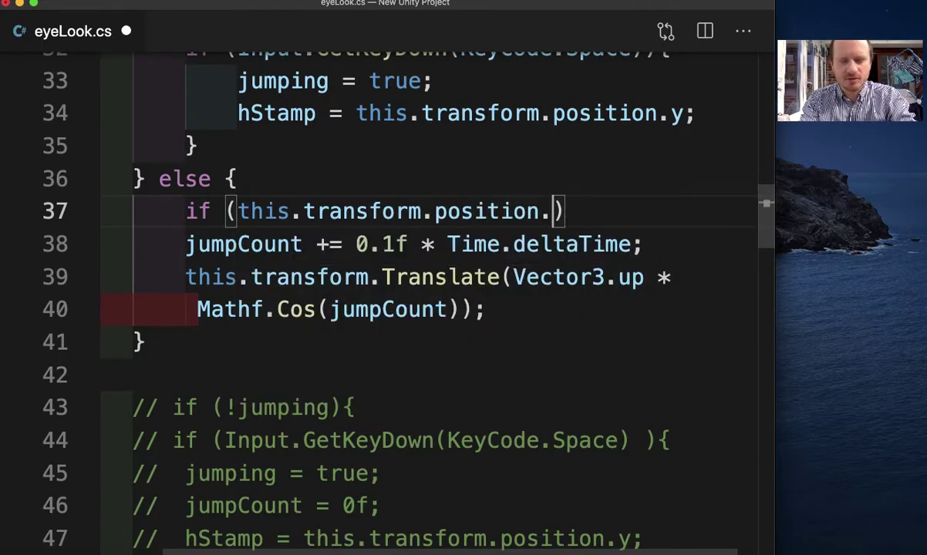
type("y ")
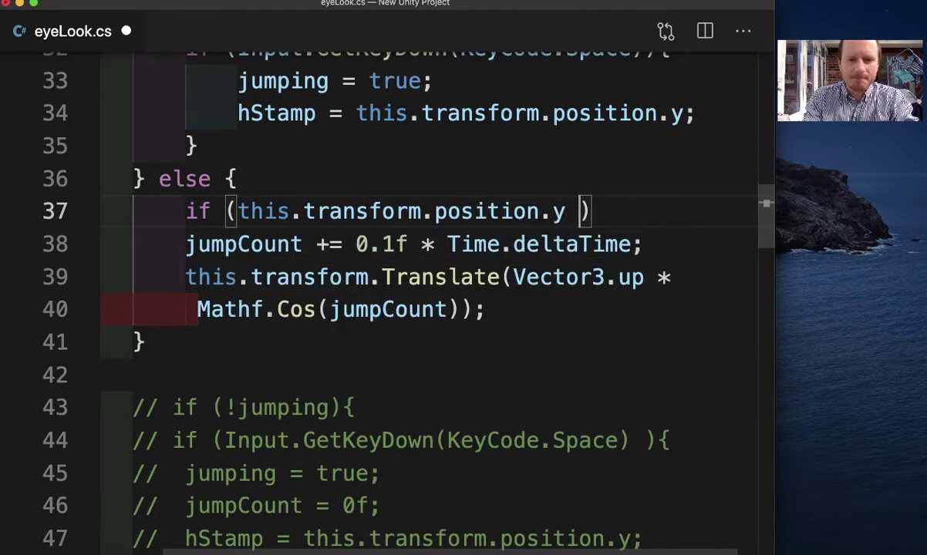
type("-")
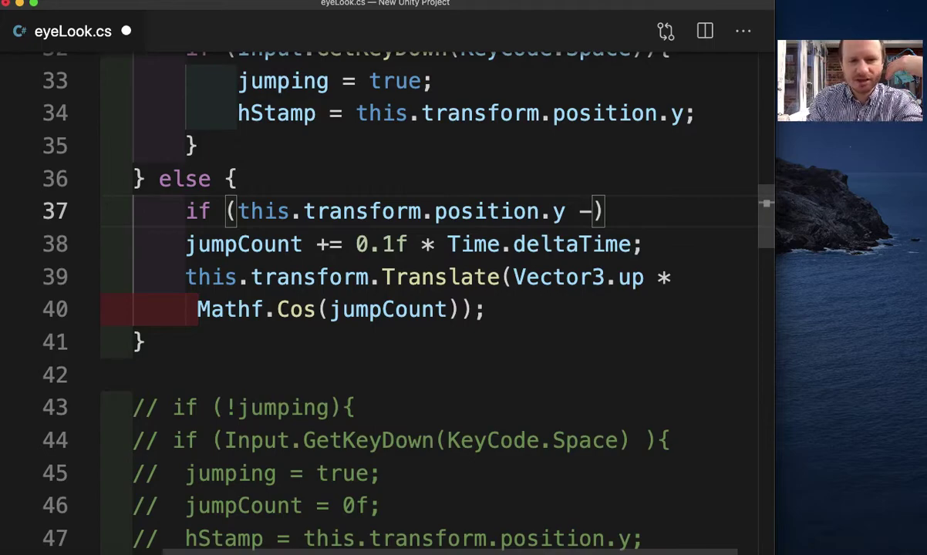
key("Return")
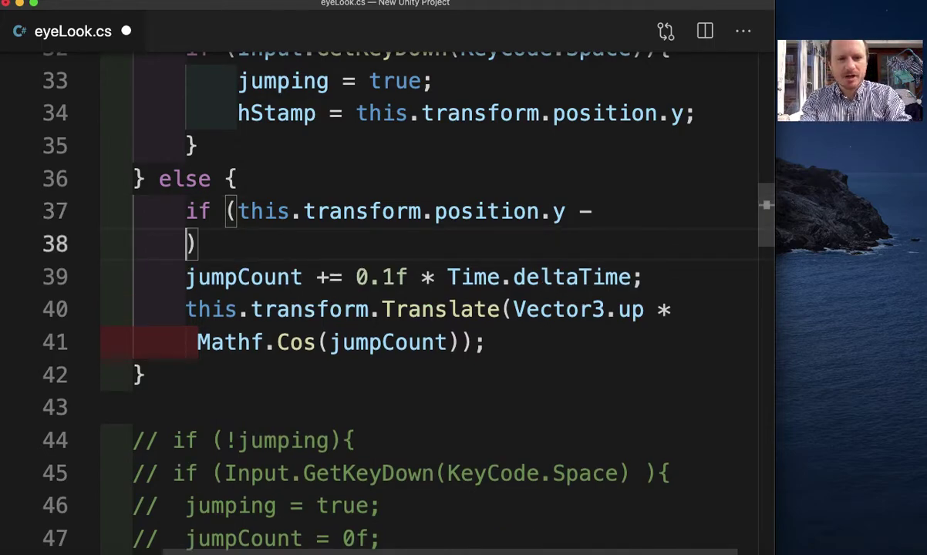
type("hS")
key("Tab")
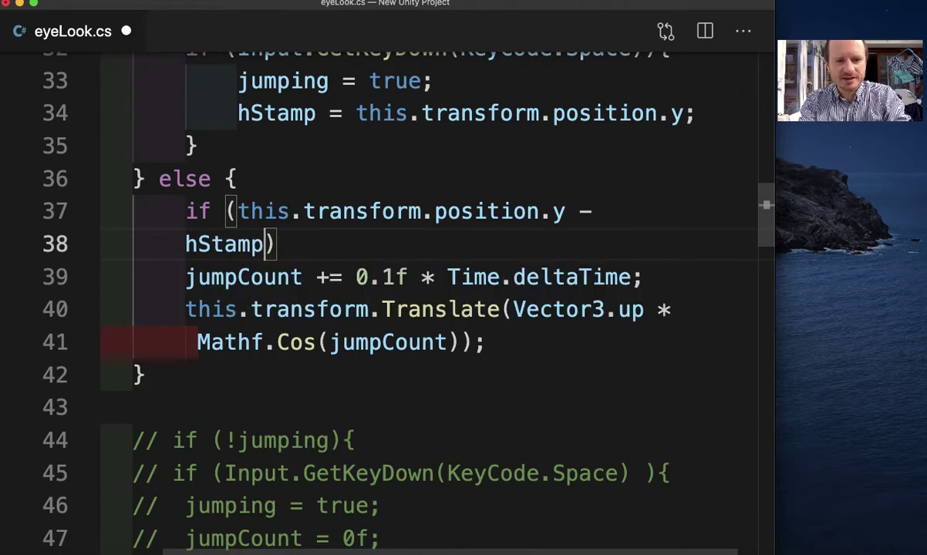
left_click(185, 244)
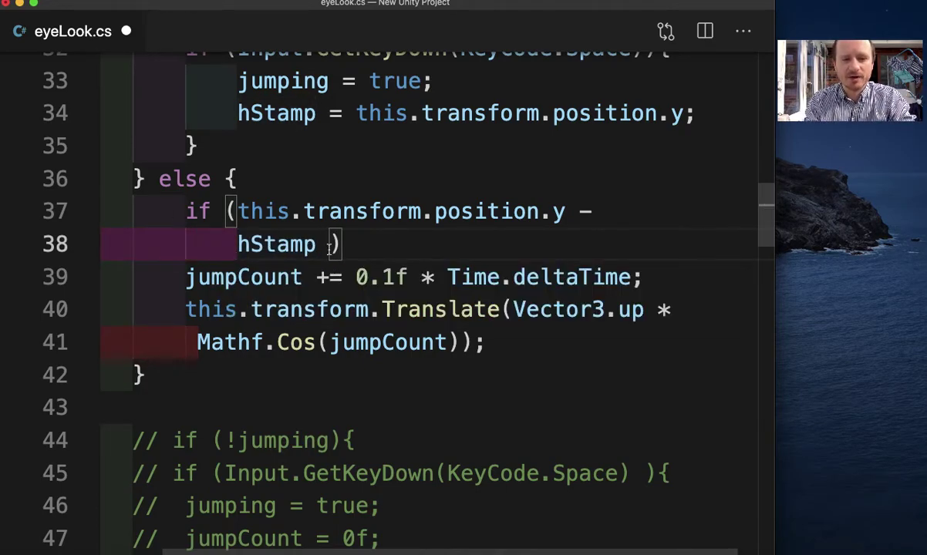
type(">")
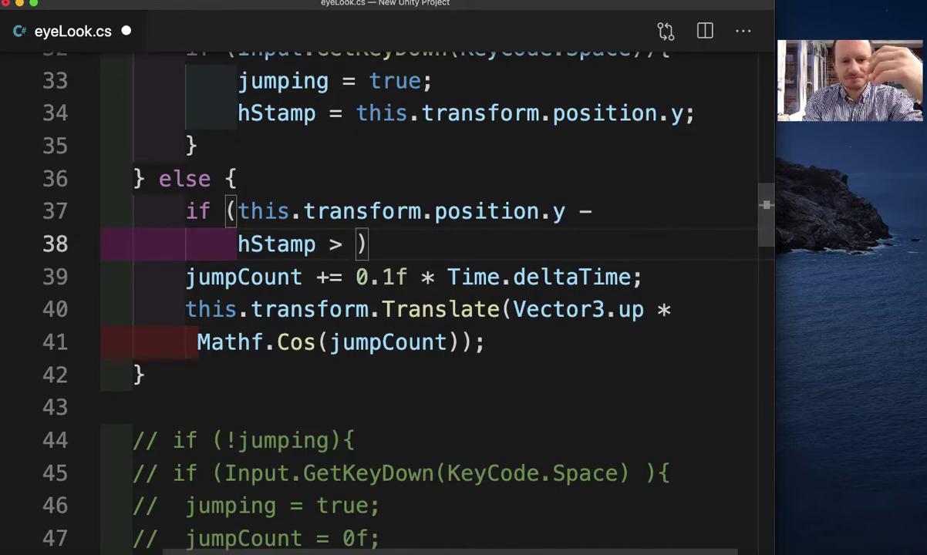
scroll(325, 337, "down", 4)
scroll(325, 334, "down", 3)
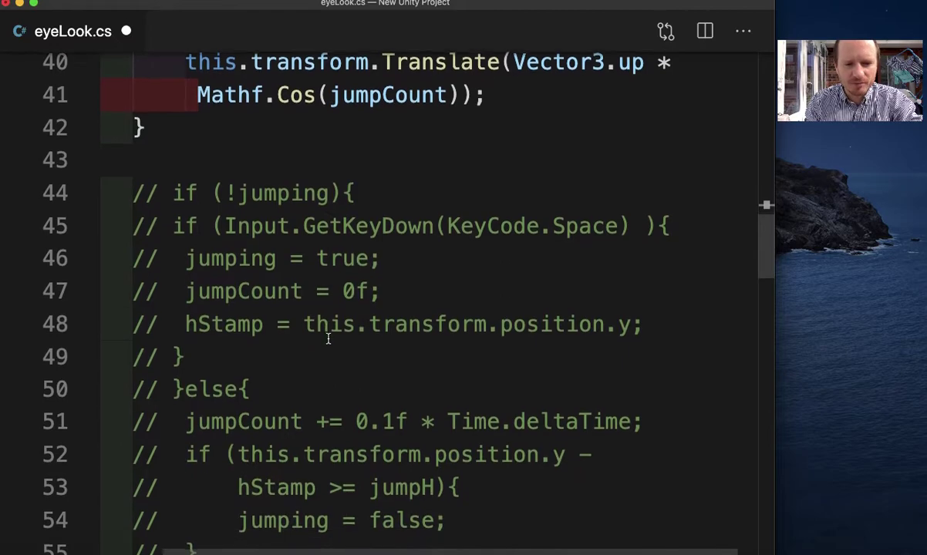
scroll(409, 353, "down", 2)
scroll(408, 352, "down", 1)
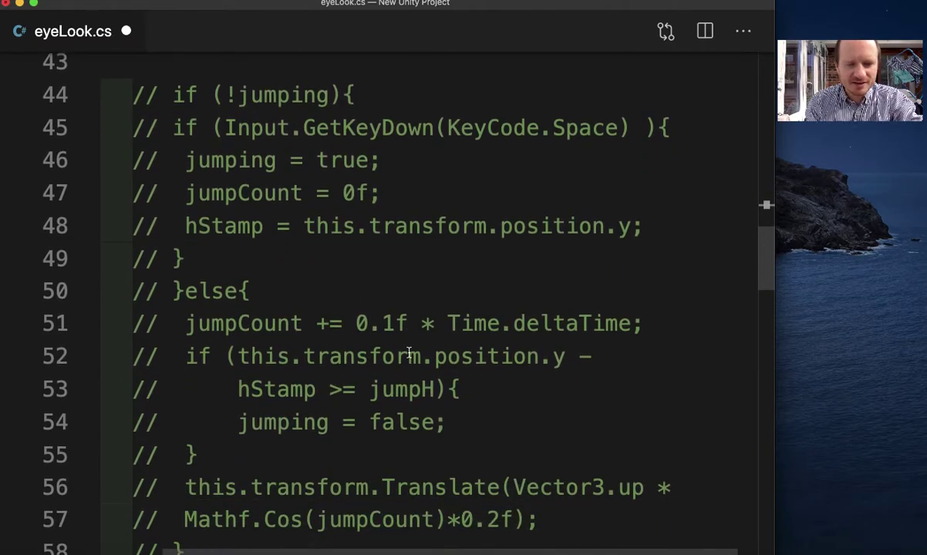
scroll(409, 353, "down", 1)
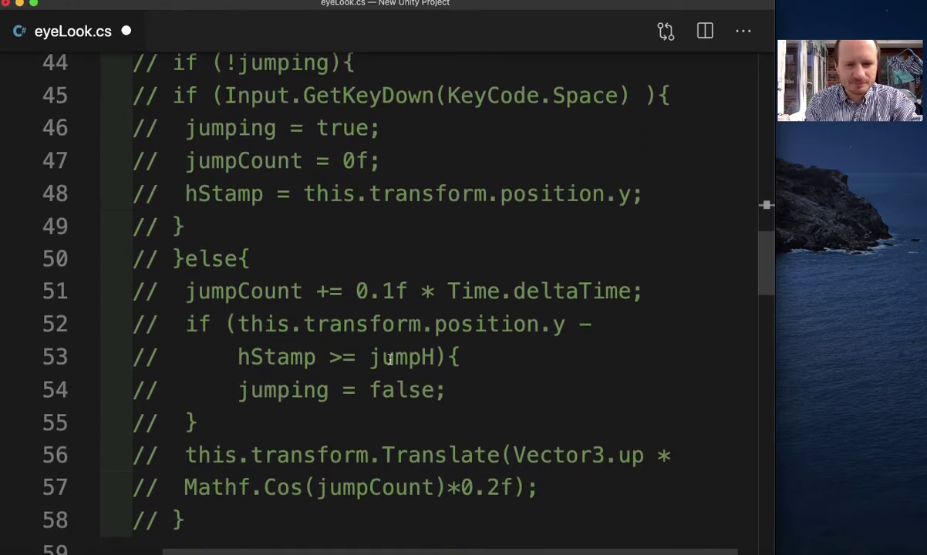
left_click_drag(369, 358, 438, 357)
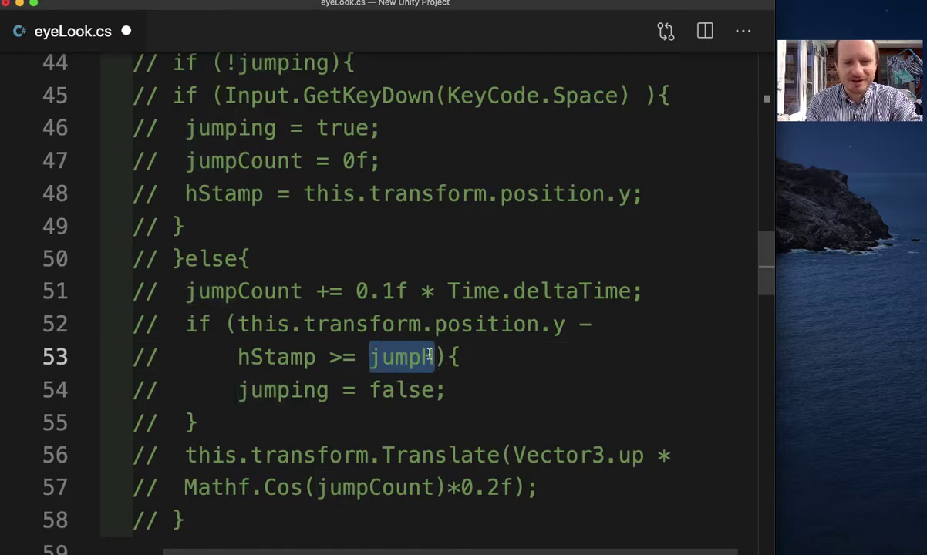
scroll(430, 354, "up", 6)
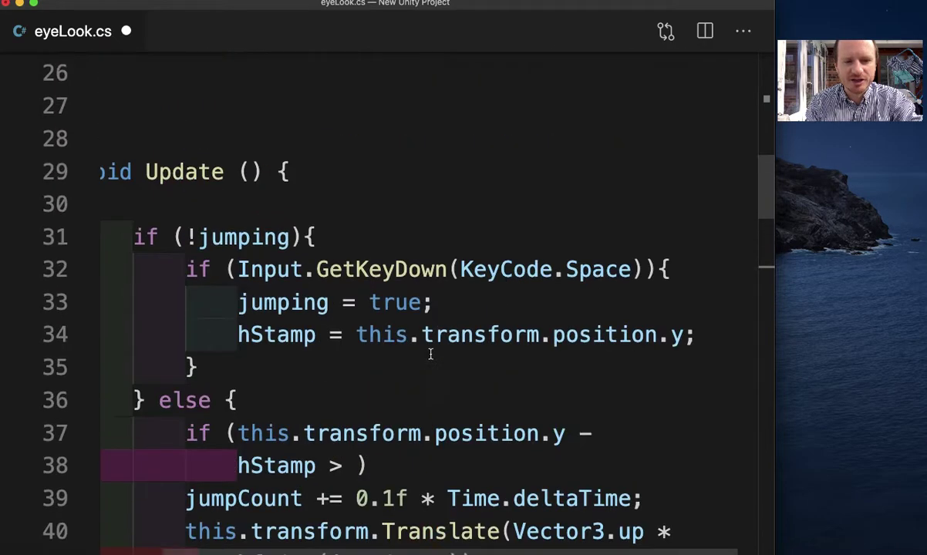
scroll(431, 354, "up", 3)
scroll(426, 356, "up", 6)
scroll(430, 348, "down", 1)
scroll(417, 339, "down", 1)
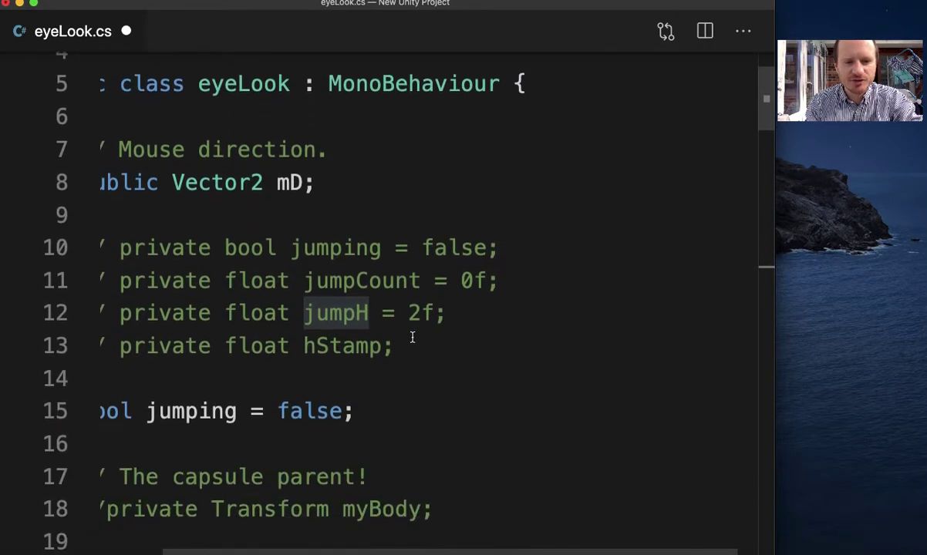
scroll(429, 321, "down", 1)
scroll(428, 321, "down", 4)
scroll(429, 321, "down", 4)
scroll(428, 321, "down", 1)
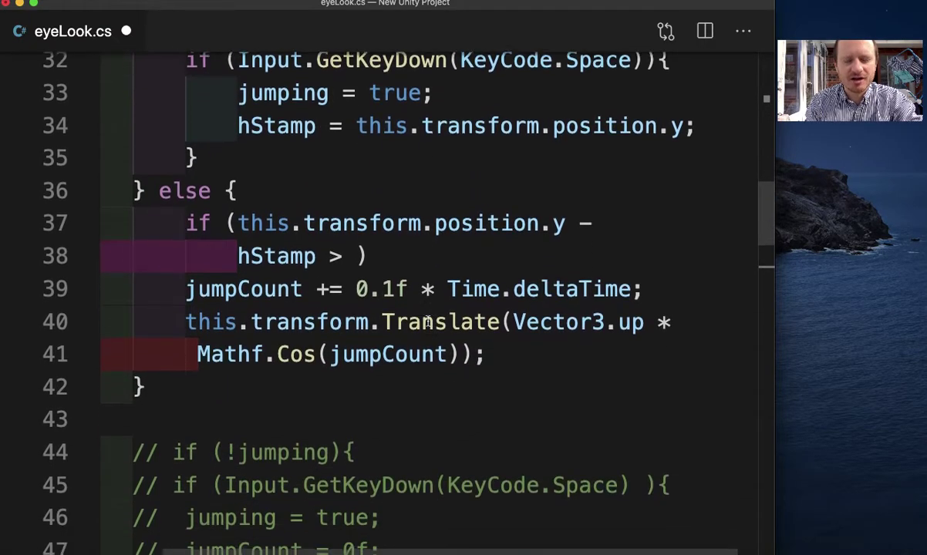
Finish the height check as > 2f with a block that sets jumping = false;
left_click(359, 246)
type("2")
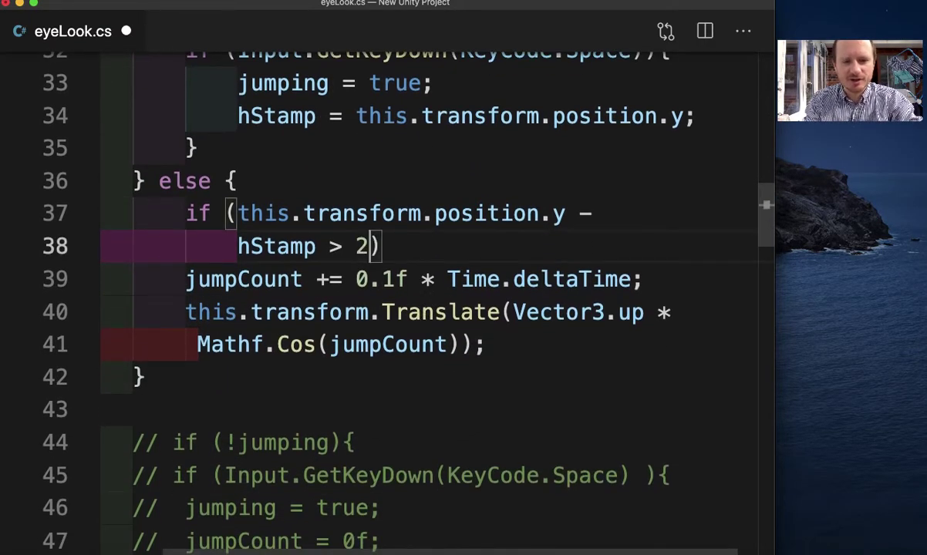
type("f")
left_click(435, 214)
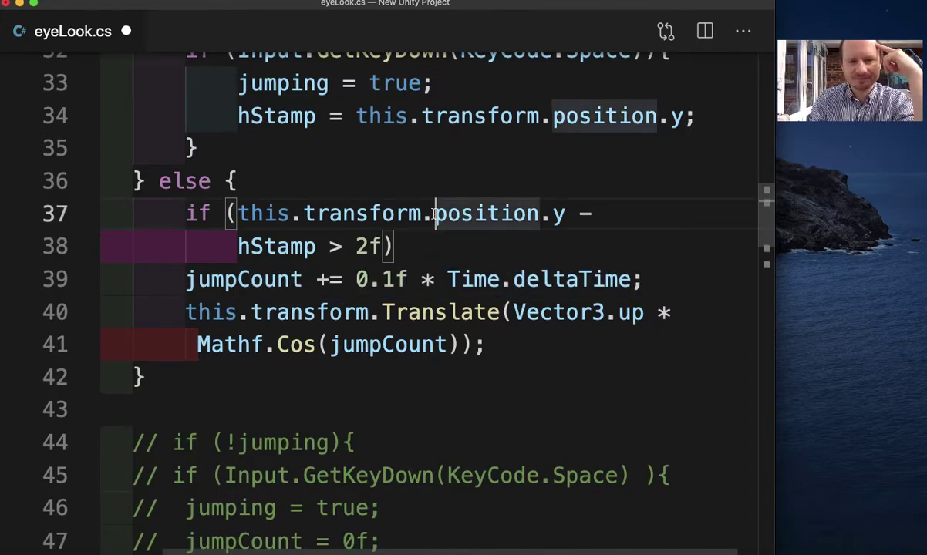
left_click(411, 240)
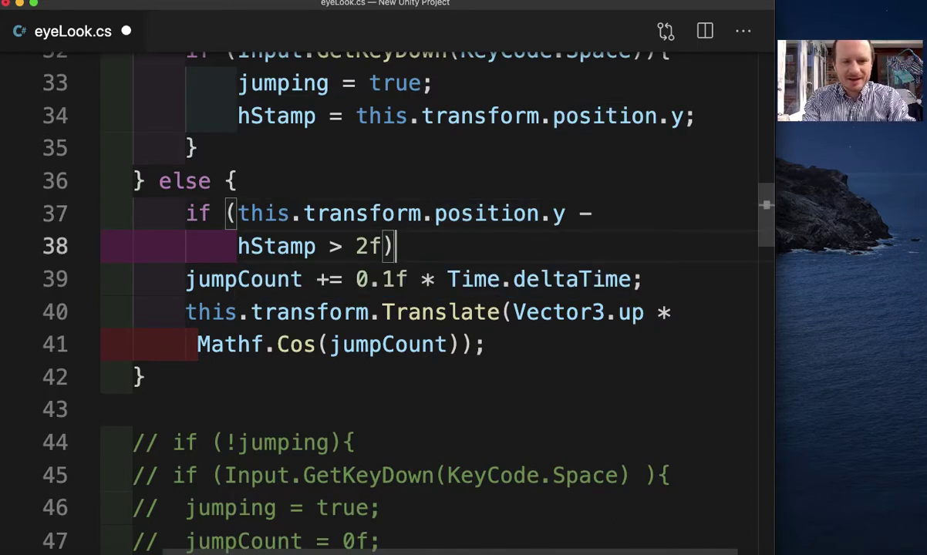
type("{")
key("Return")
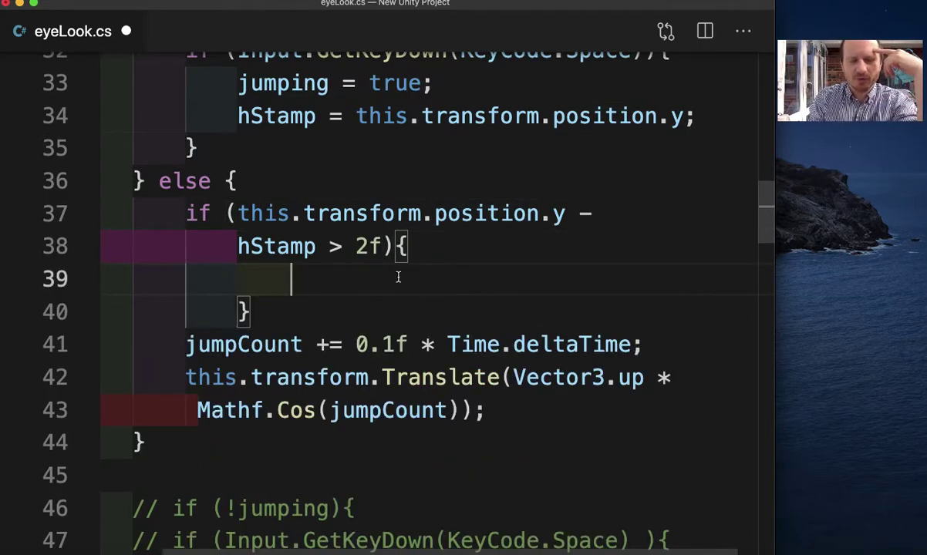
type("jump")
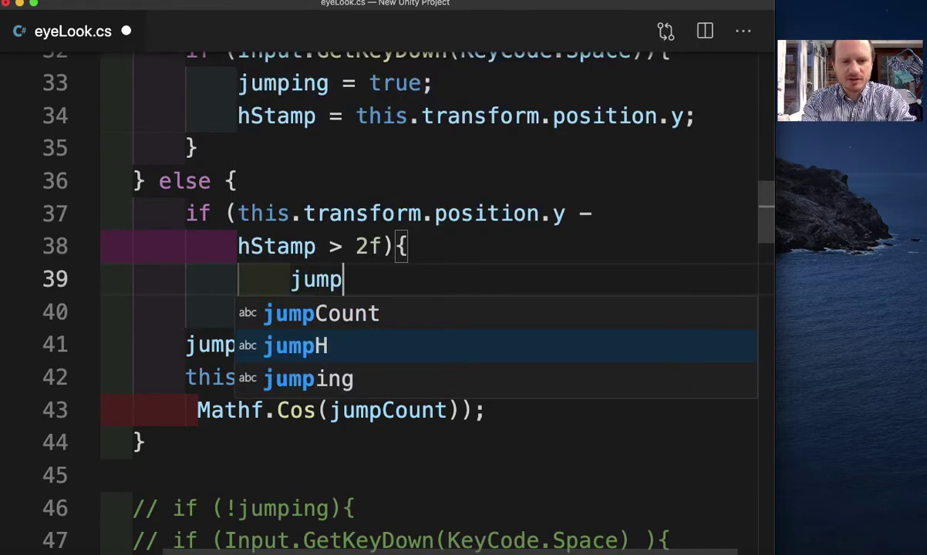
type("ing = fa")
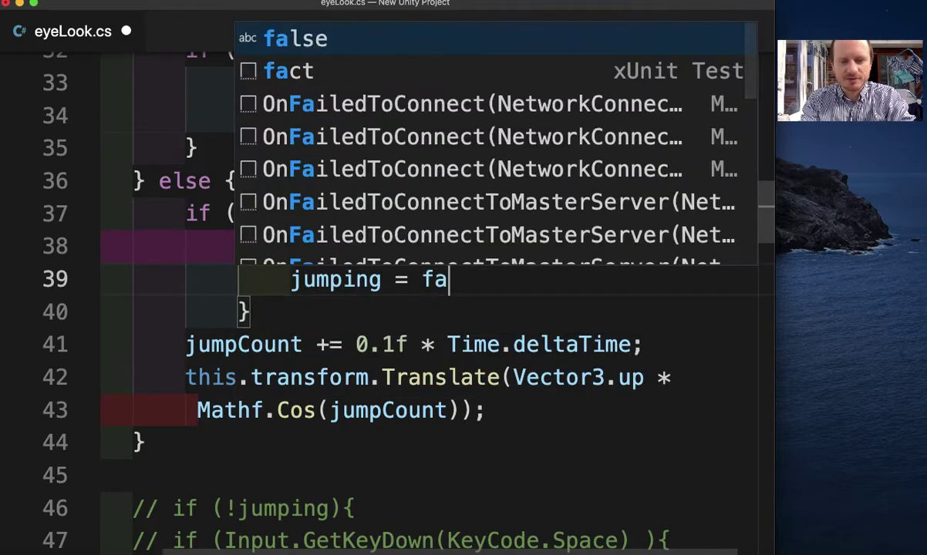
type("lse;")
left_click(349, 347)
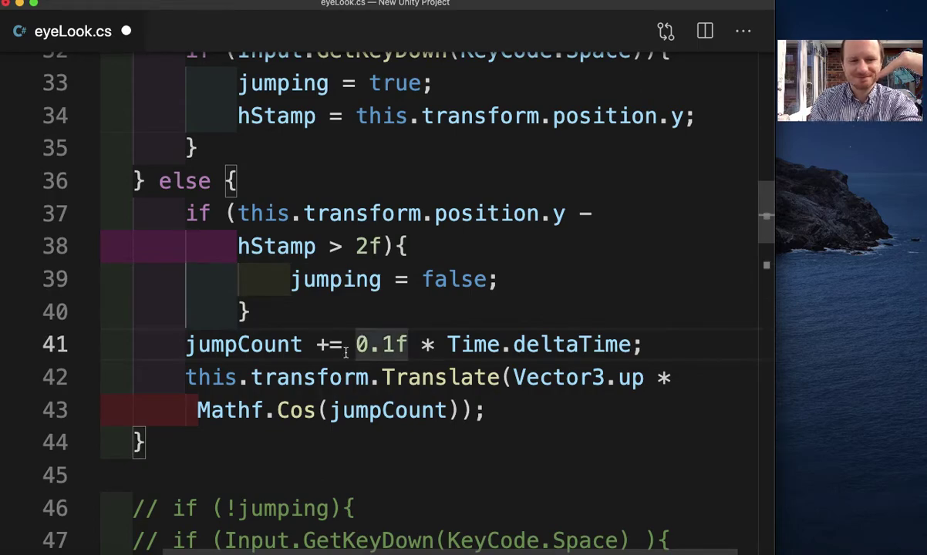
scroll(373, 332, "down", 3)
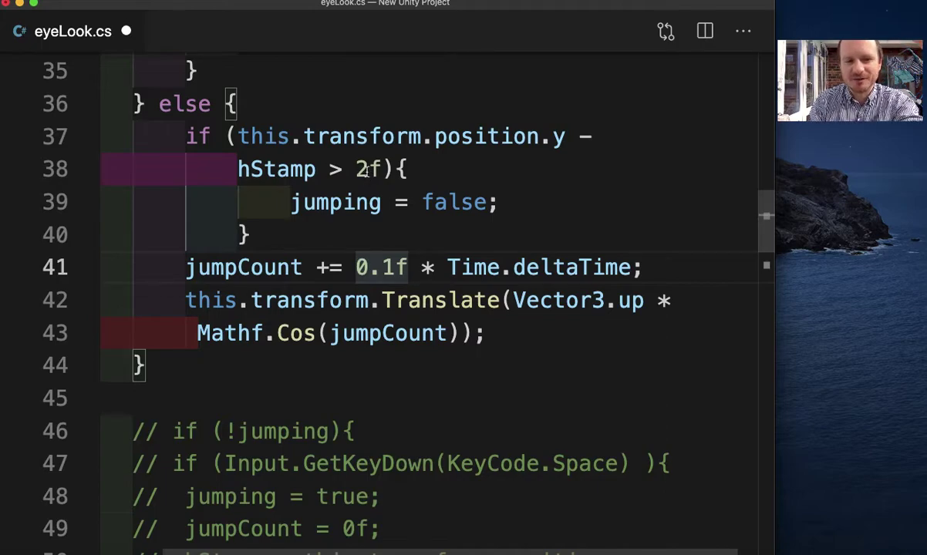
left_click(367, 196)
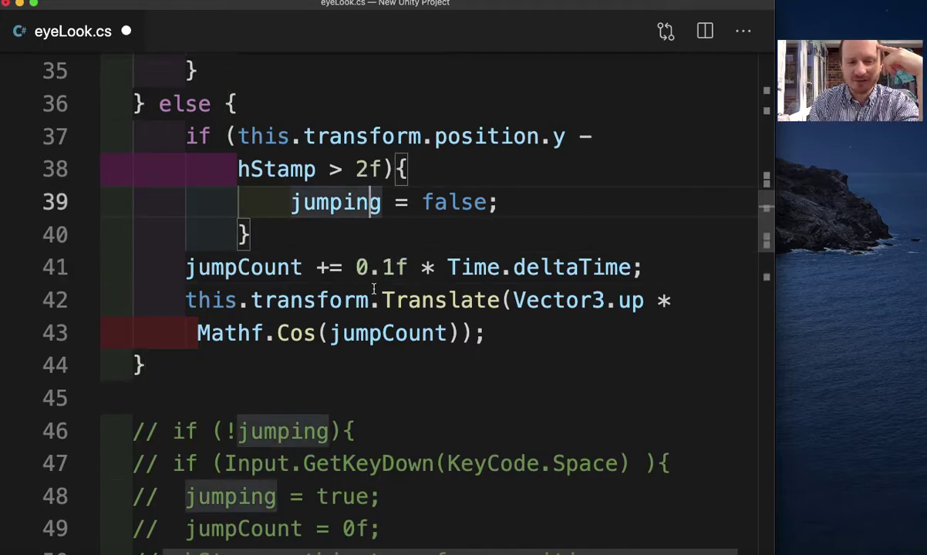
Review Update(), then add a blank line below bool jumping = false;
scroll(410, 330, "down", 5)
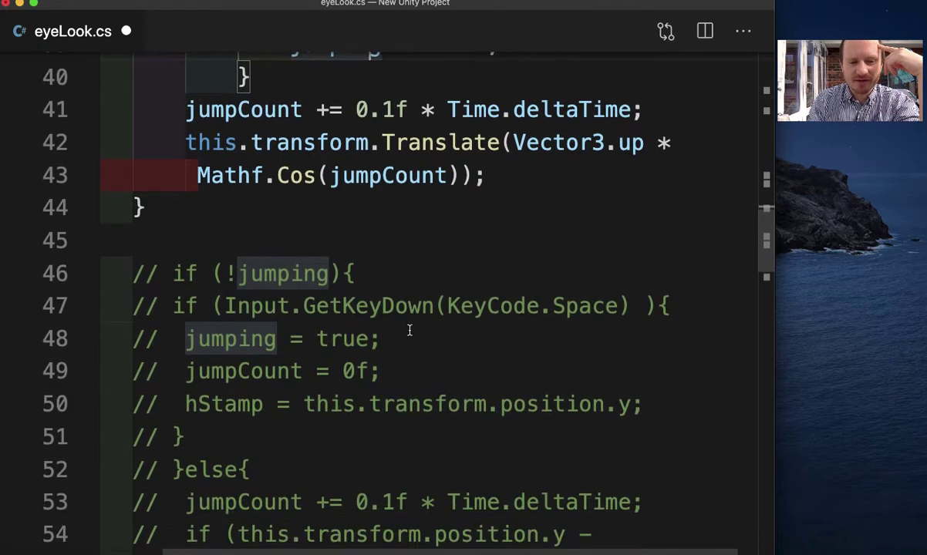
scroll(409, 330, "down", 1)
scroll(408, 327, "up", 2)
scroll(408, 327, "up", 3)
scroll(342, 242, "up", 1)
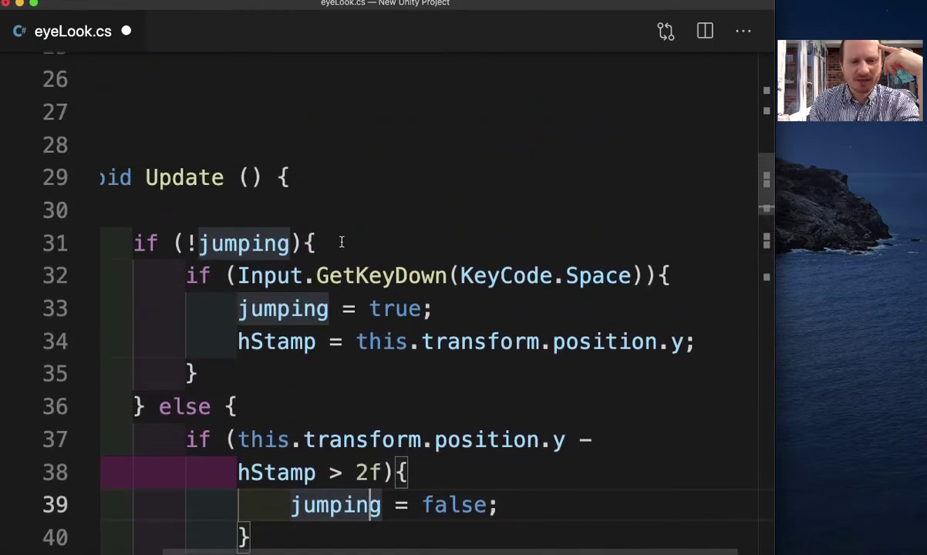
scroll(312, 259, "down", 1)
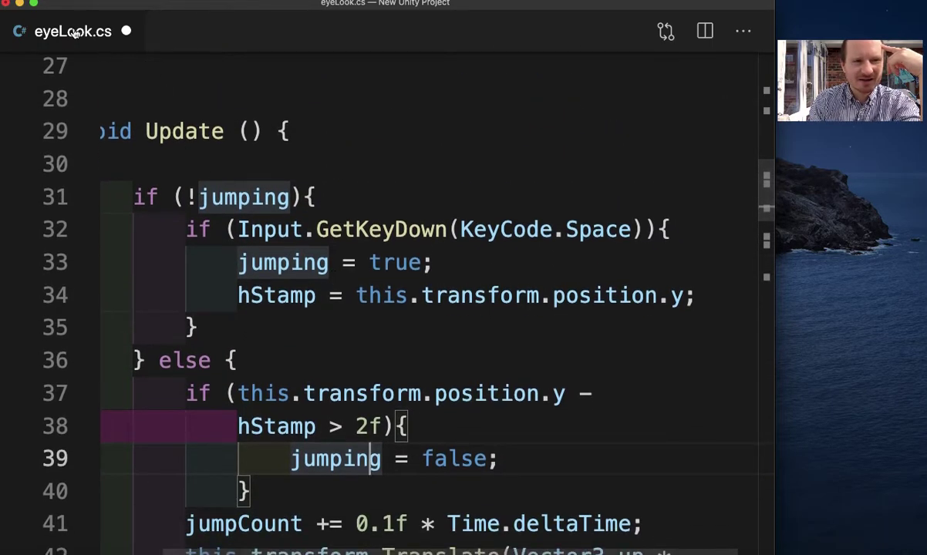
scroll(377, 323, "down", 3)
scroll(376, 323, "down", 1)
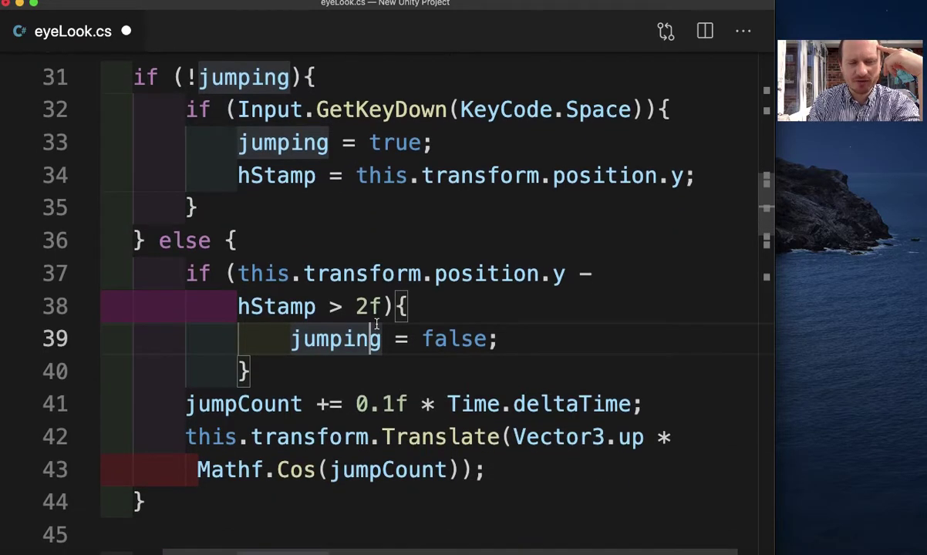
scroll(377, 323, "down", 2)
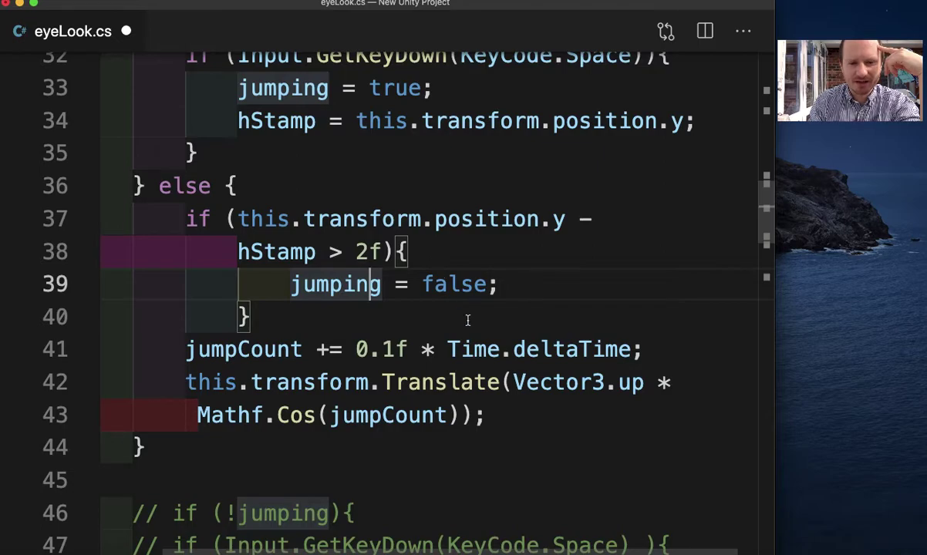
scroll(467, 320, "up", 1)
scroll(467, 320, "up", 6)
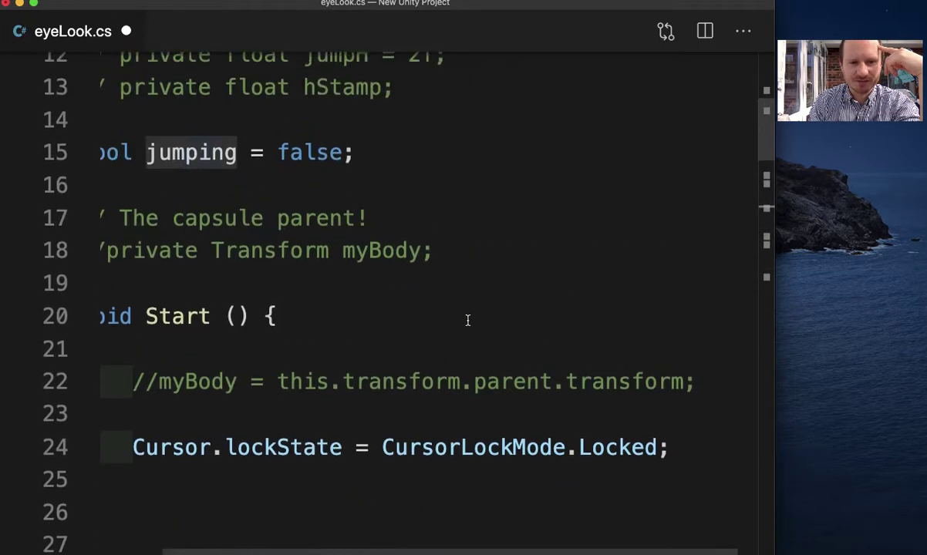
scroll(468, 320, "up", 2)
scroll(468, 320, "up", 1)
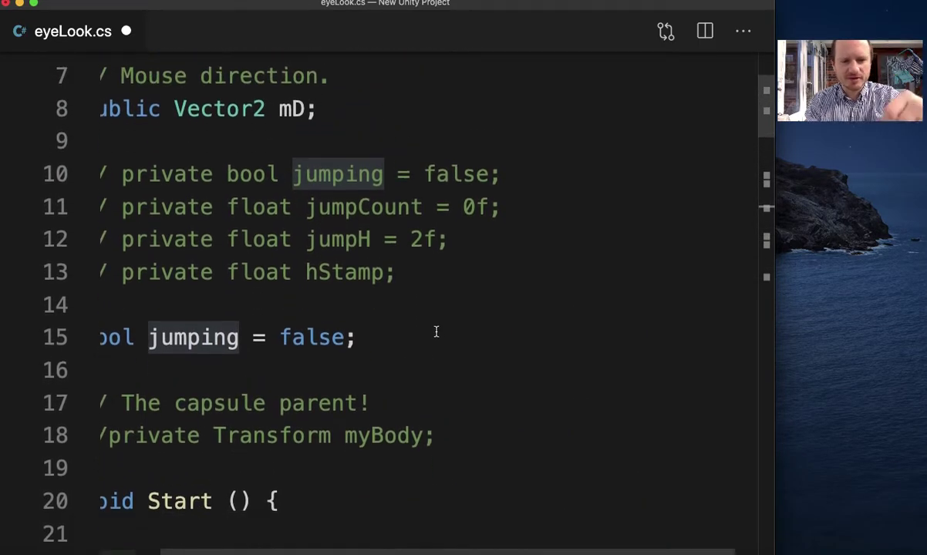
left_click(457, 333)
key("Return")
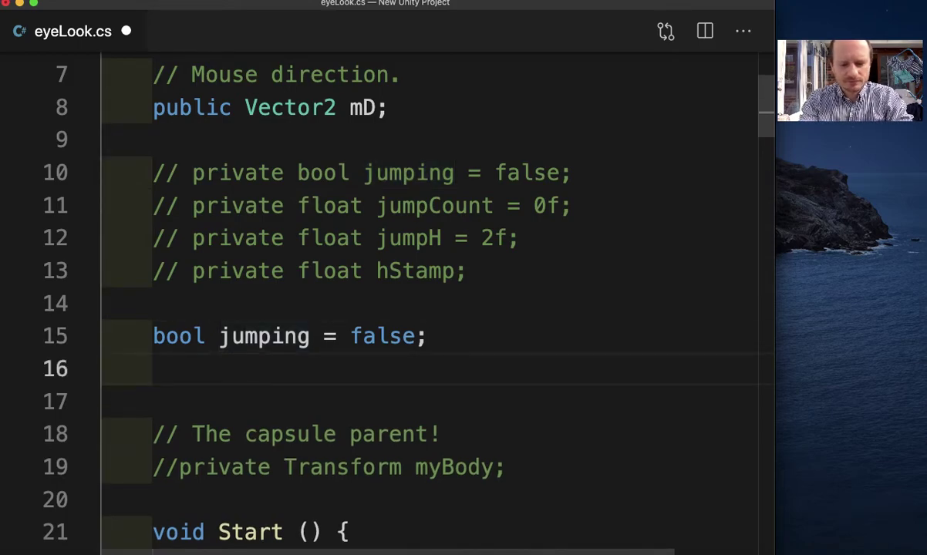
Declare float jumpCount = 0f; below the jumping field
type("float ")
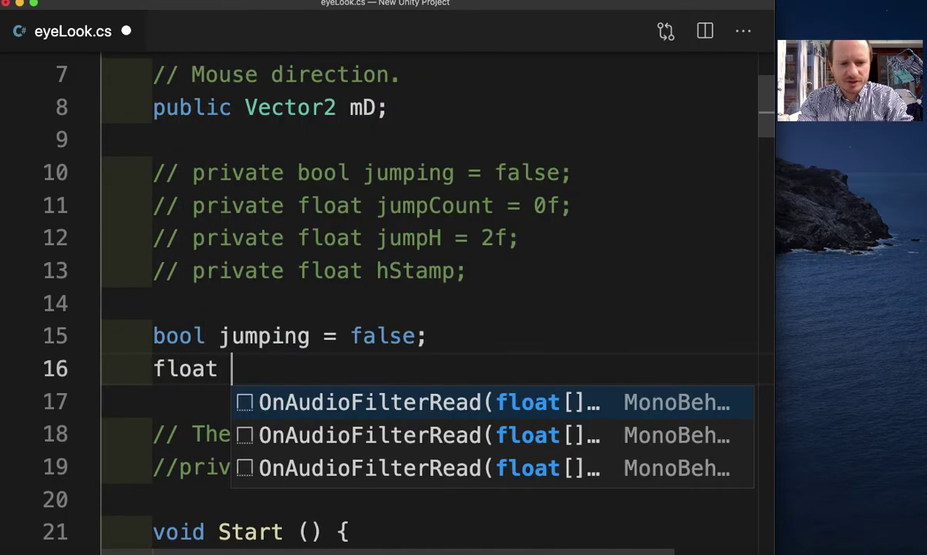
type("jum")
key("Up")
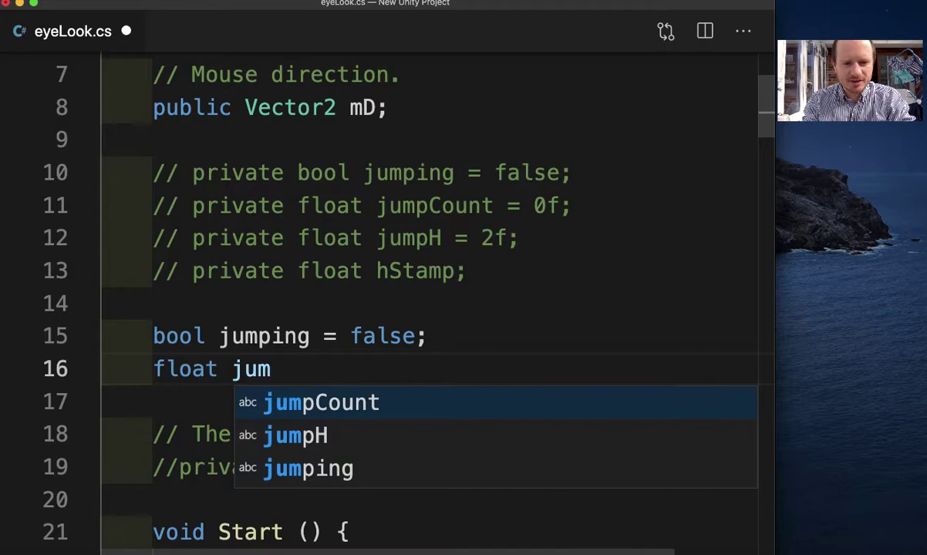
key("Return")
type(";")
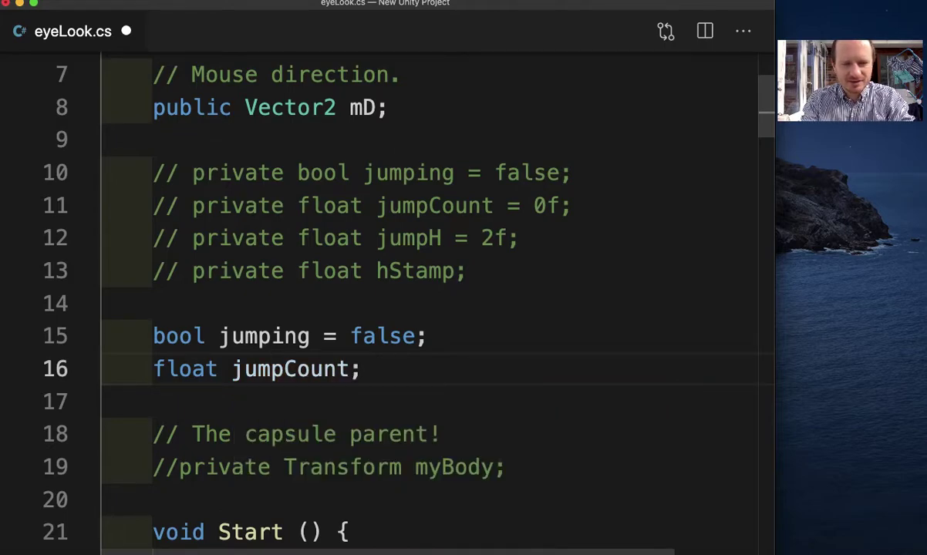
key("Left")
type("= 0f")
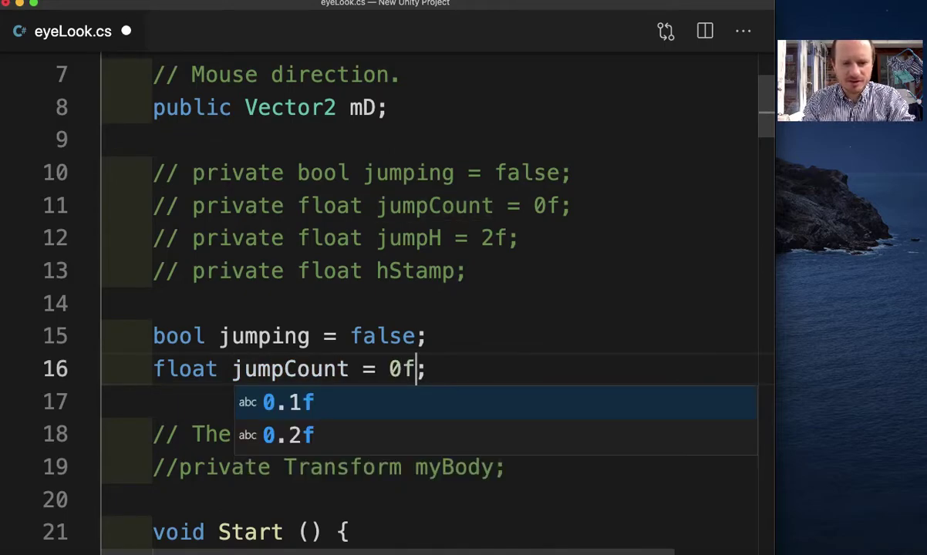
key("Right")
key("Return")
Declare float hStamp;, delete the leftover stray 'float', and save eyeLook.cs
type("float ")
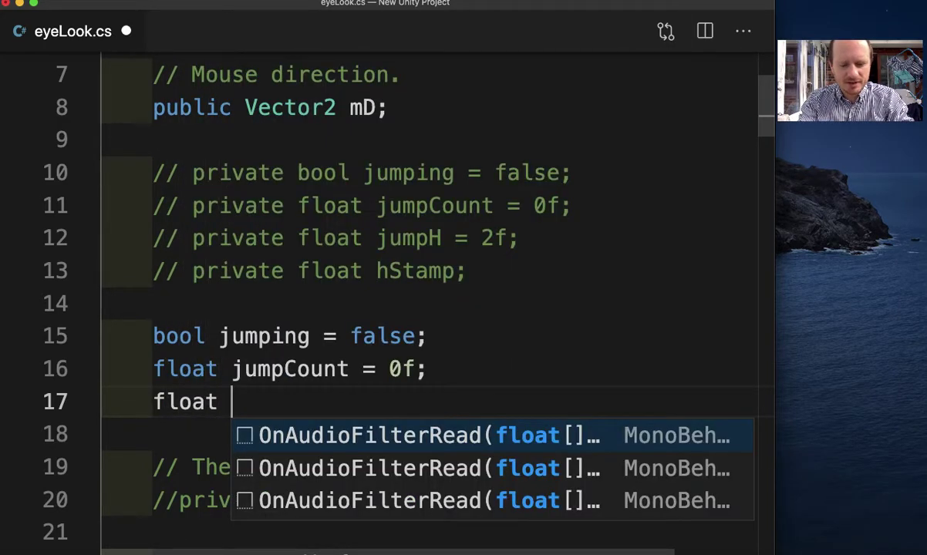
type("hSta")
key("Tab")
type(";")
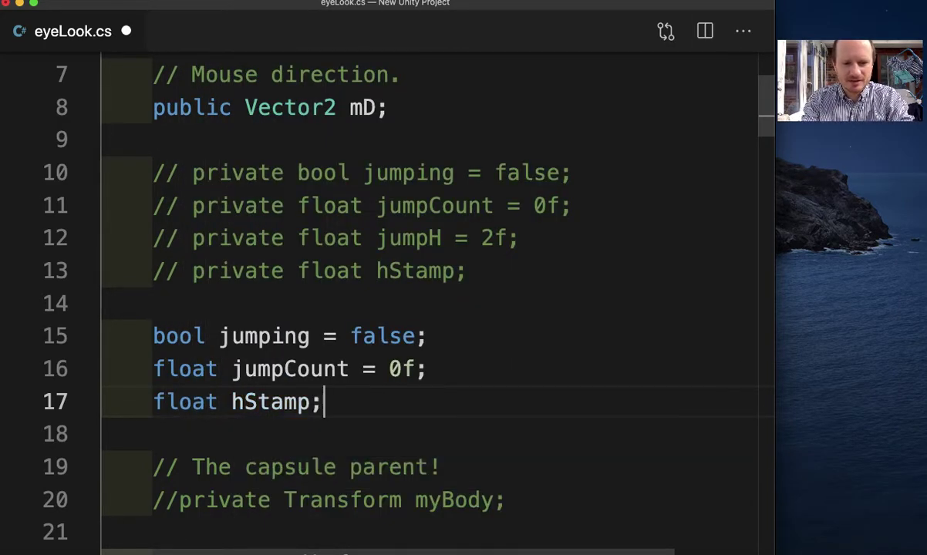
key("Return")
type("float")
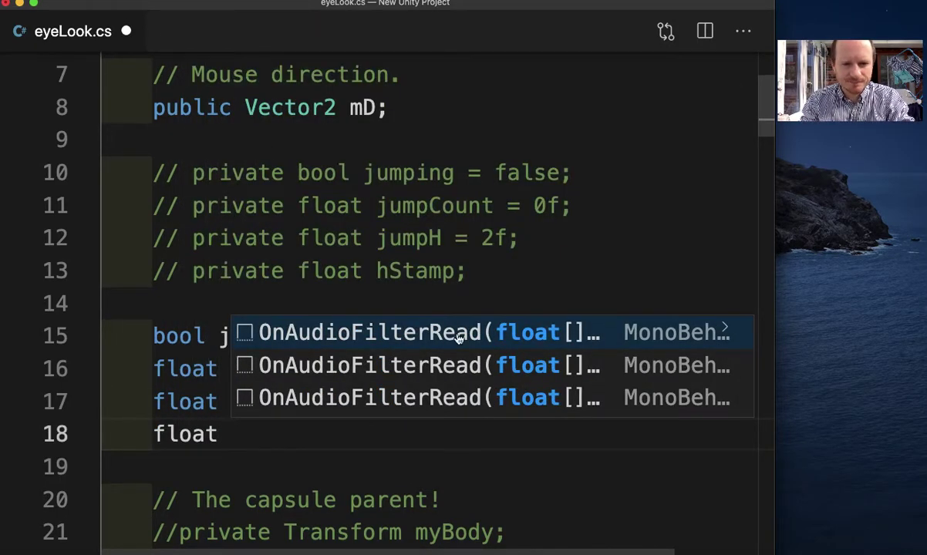
key("Escape")
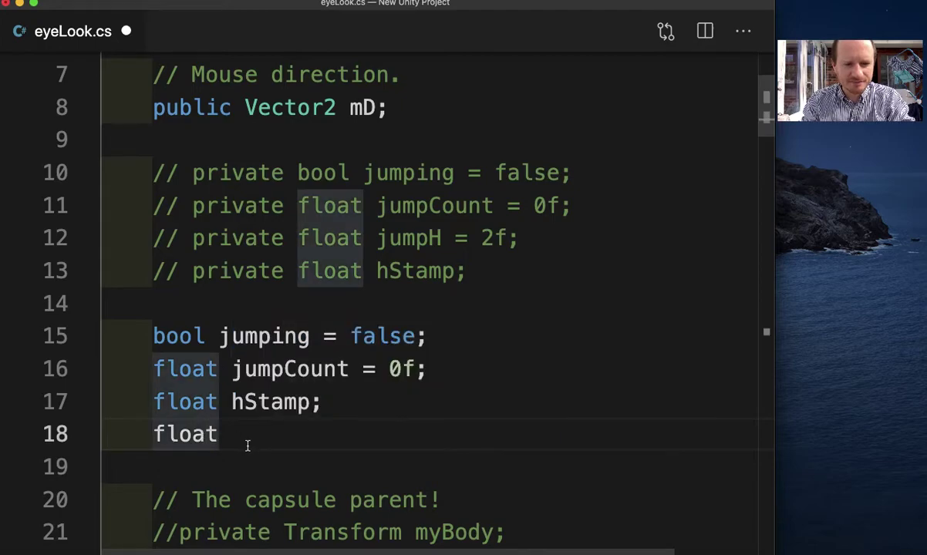
left_click_drag(232, 434, 144, 434)
key("BackSpace")
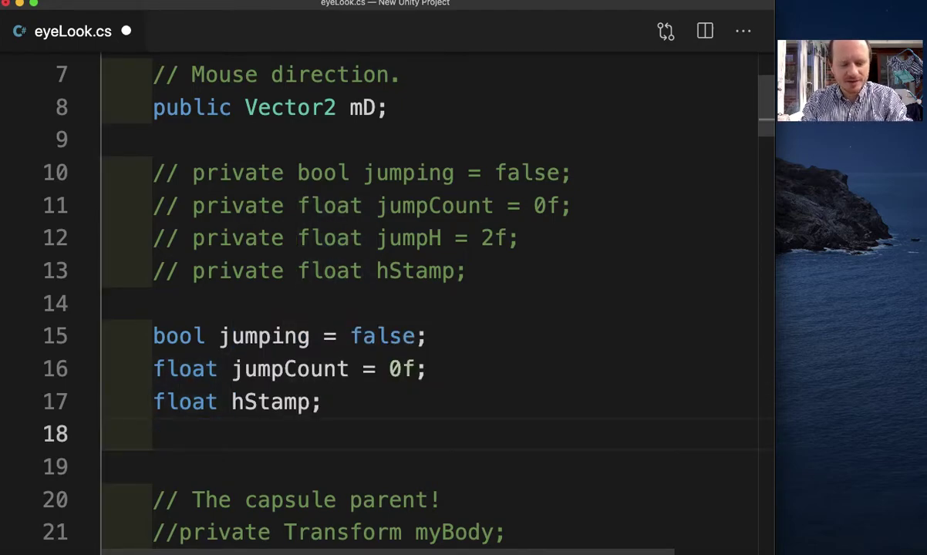
key("super+s")
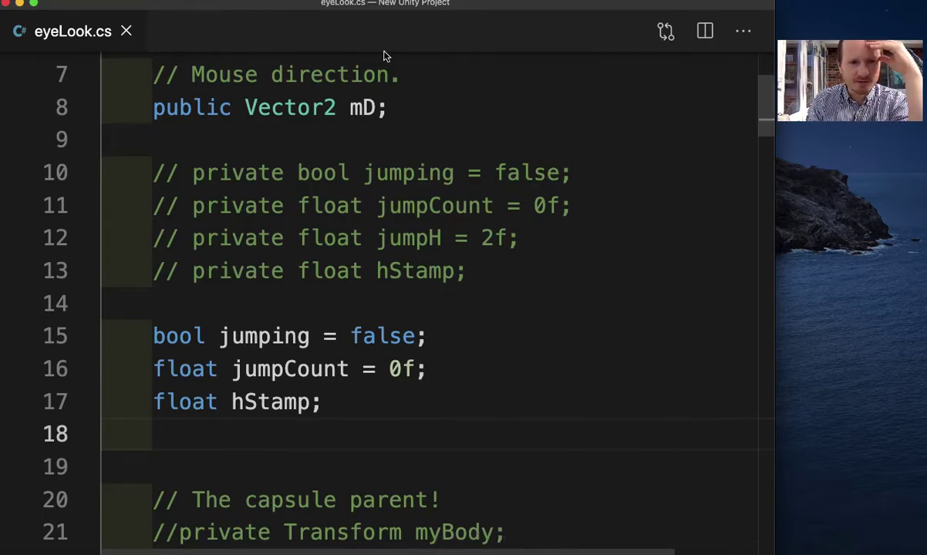
Minimize VS Code, clear Unity's Console log, and press Play to run the scene
left_click(20, 3)
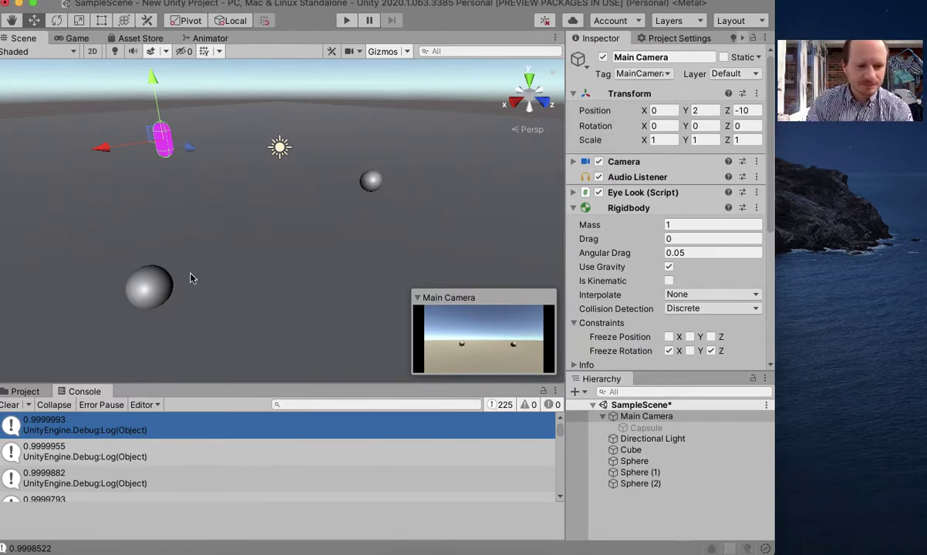
left_click(9, 406)
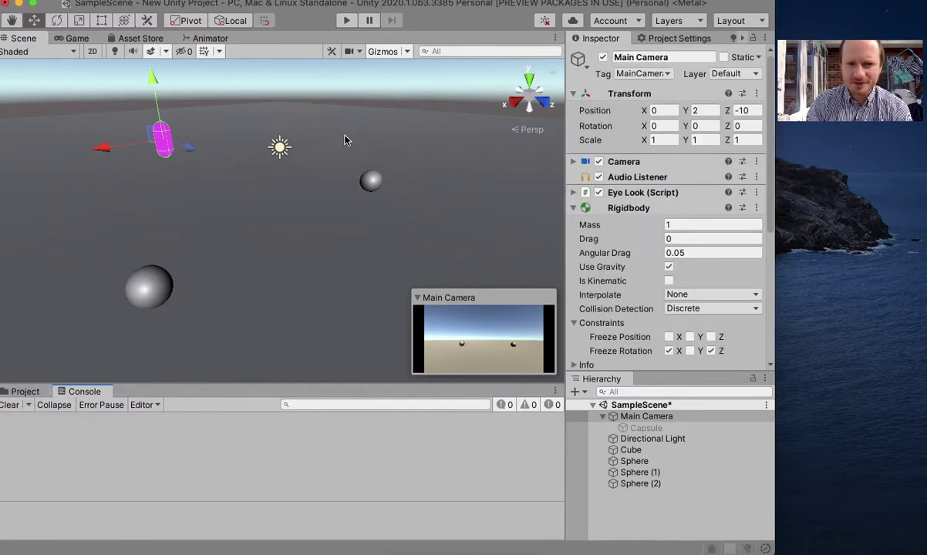
left_click(348, 23)
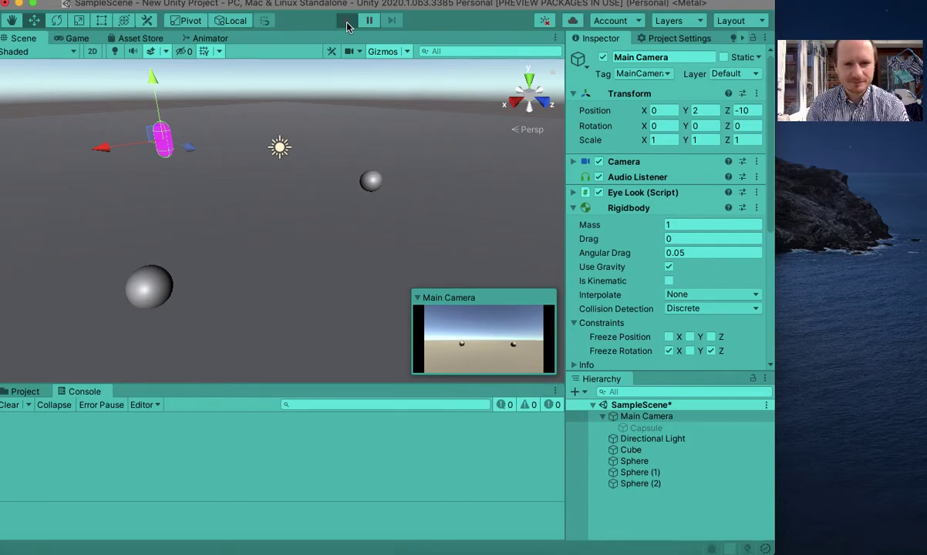
Press Space three times in play mode to test the jump, then stop play mode
left_click(346, 22)
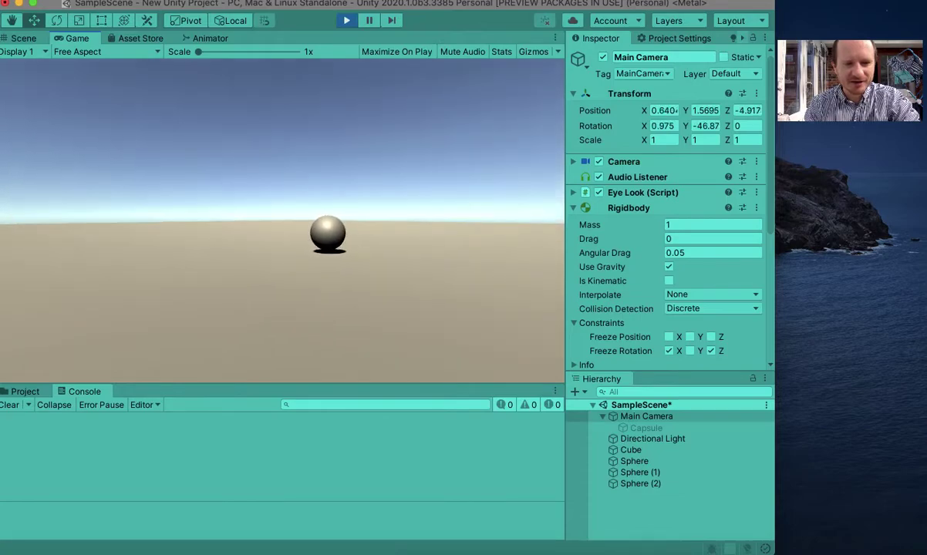
key("space")
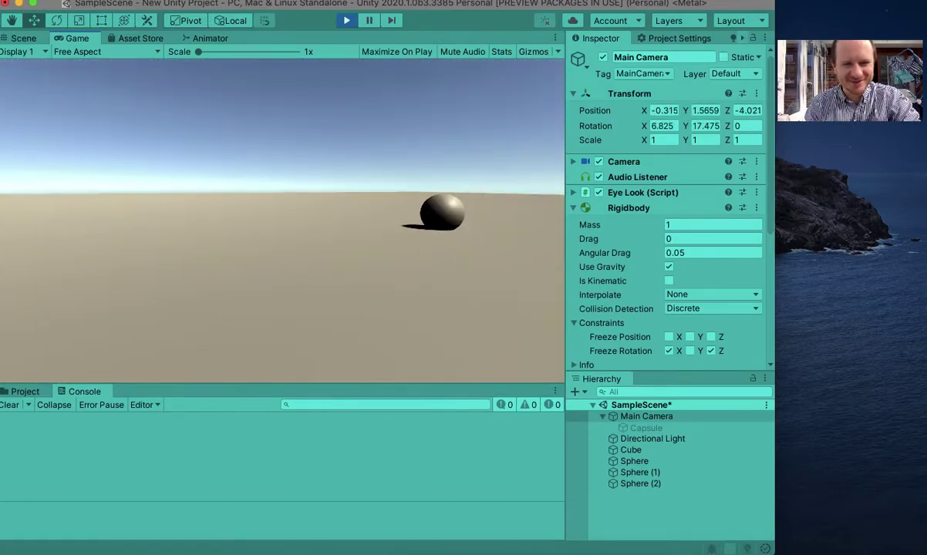
key("space")
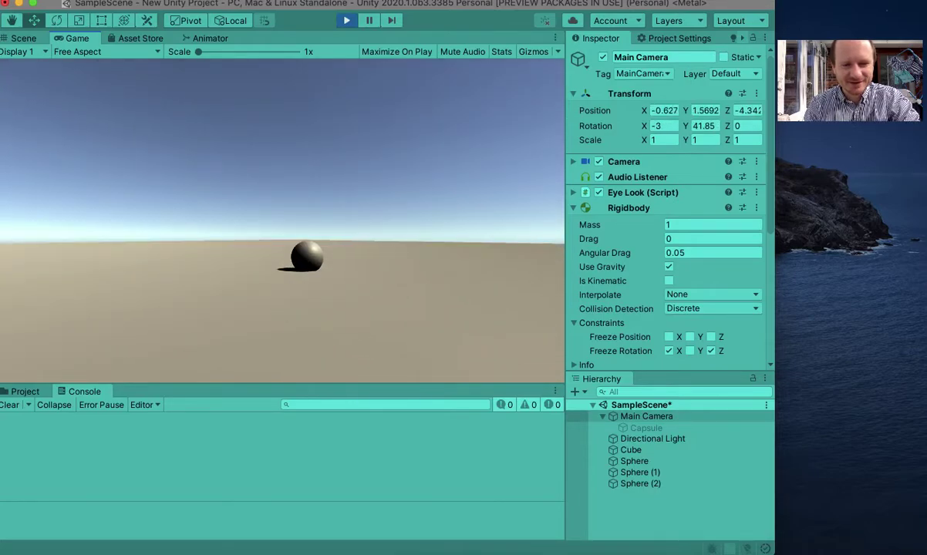
key("space")
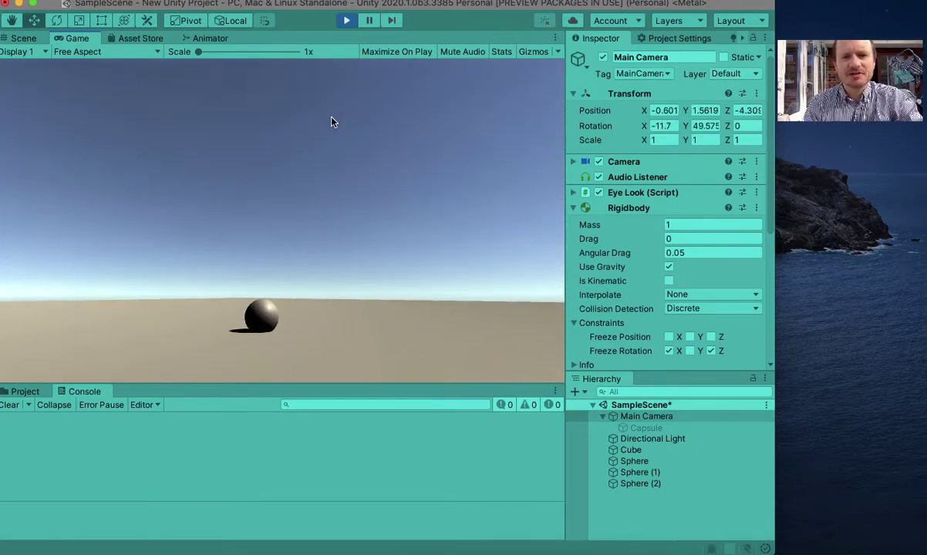
left_click(344, 21)
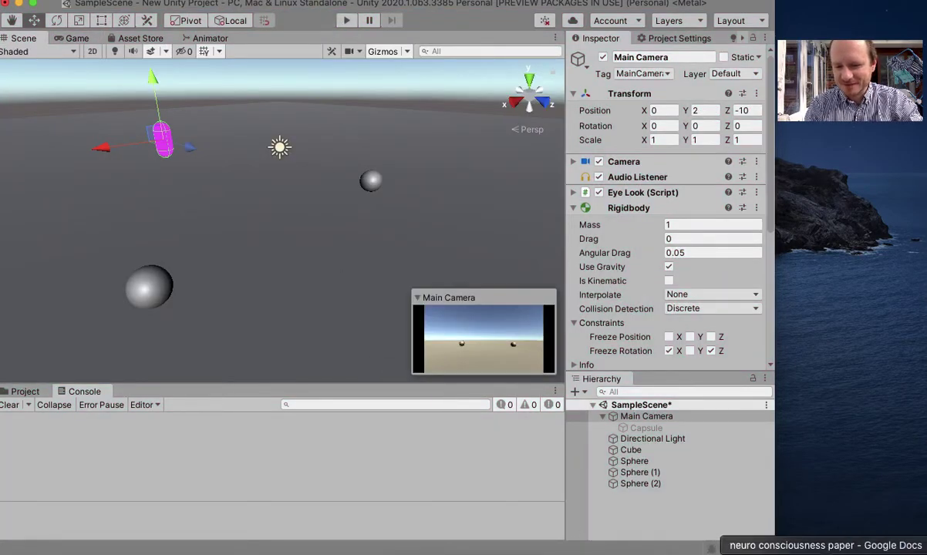
Bring eyeLook.cs forward and scroll through its Update() jump code
left_click(848, 549)
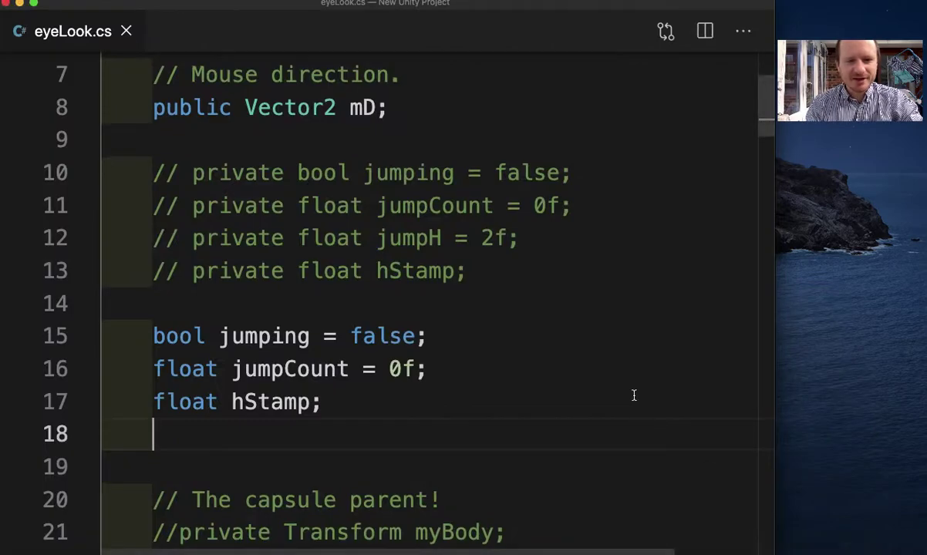
scroll(503, 377, "down", 2)
scroll(503, 377, "down", 5)
scroll(503, 376, "down", 5)
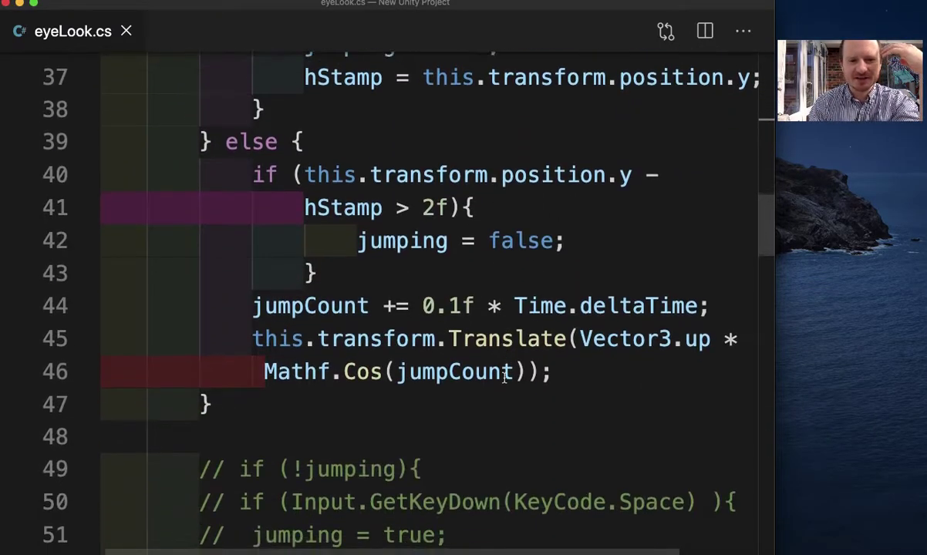
scroll(503, 377, "right", 1)
scroll(503, 377, "right", 1)
scroll(504, 377, "right", 1)
scroll(505, 377, "up", 1)
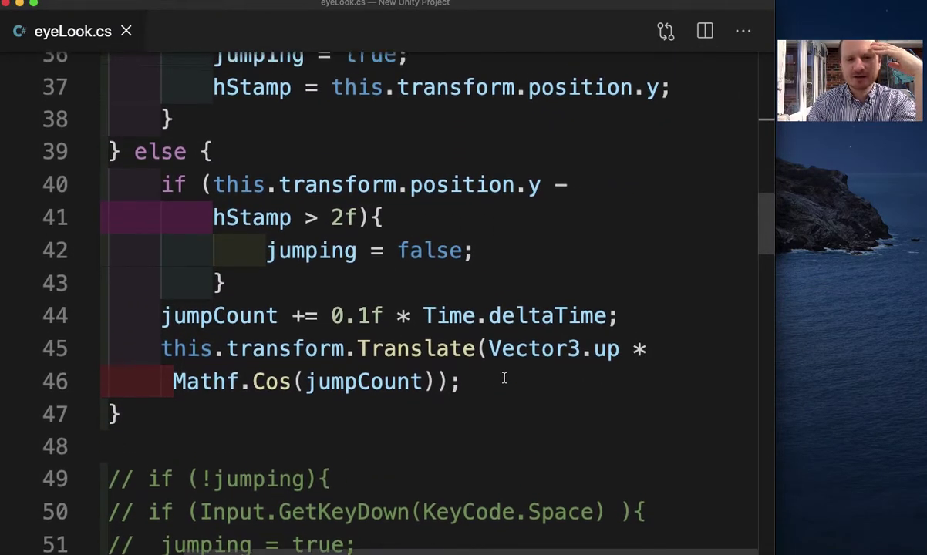
scroll(505, 377, "up", 2)
scroll(505, 378, "left", 1)
Re-check the unscaled cosine lift line, then return to the YouTube Studio comments
scroll(505, 377, "up", 1)
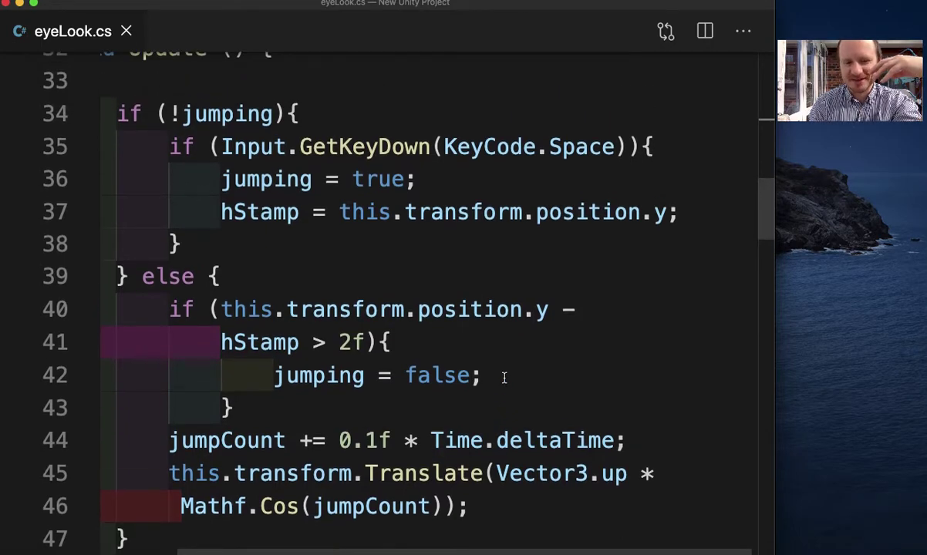
scroll(480, 329, "down", 2)
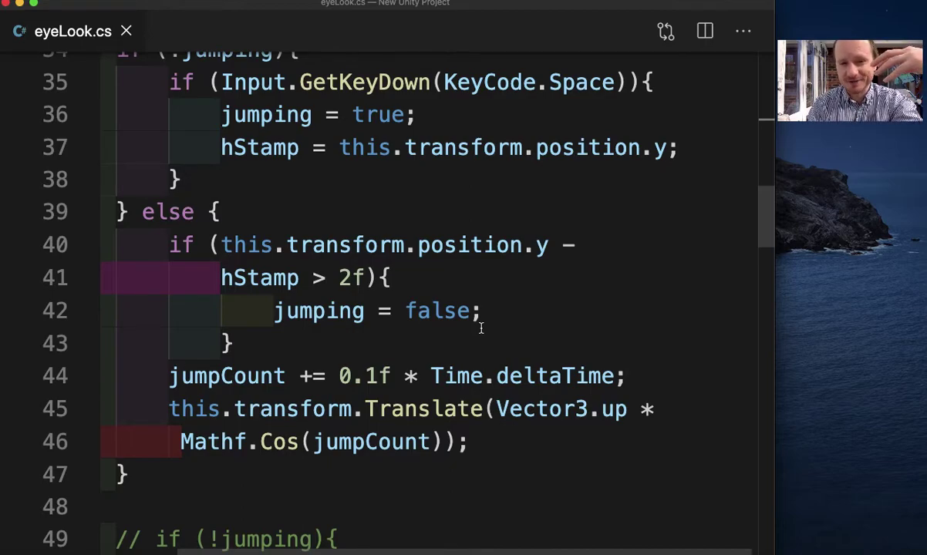
scroll(480, 329, "up", 2)
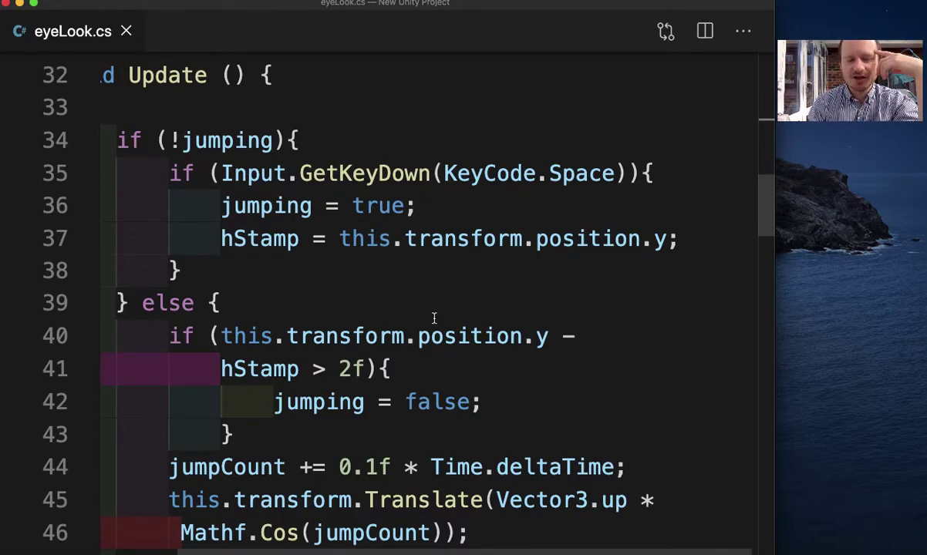
scroll(435, 318, "down", 5)
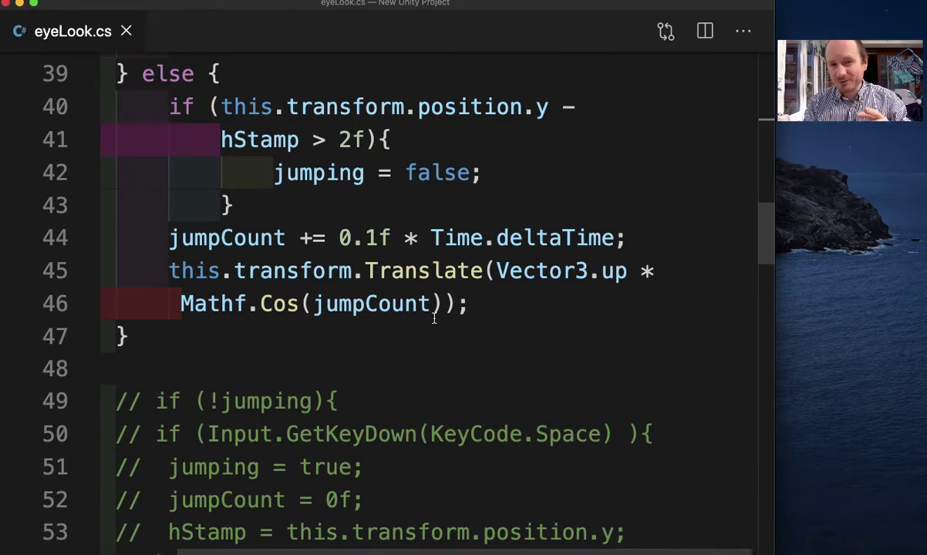
scroll(357, 125, "up", 1)
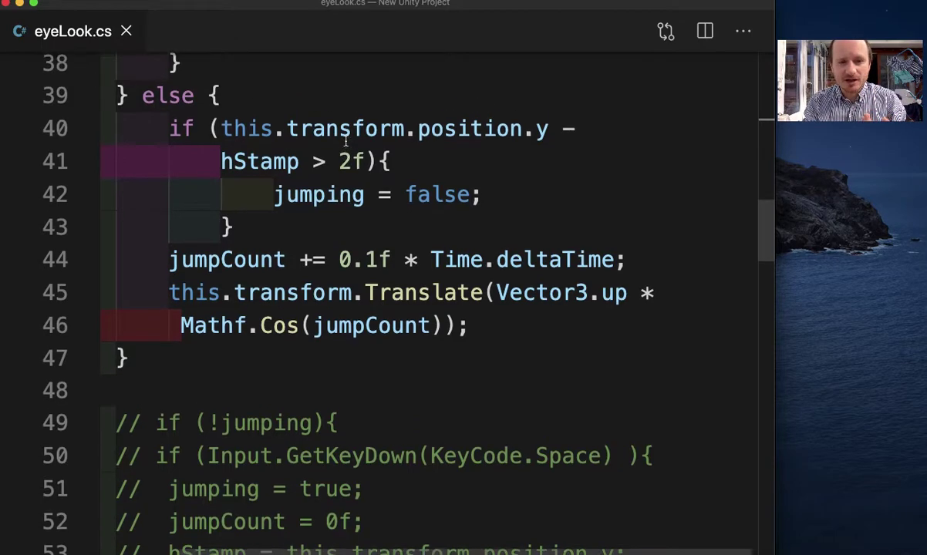
scroll(342, 139, "up", 3)
scroll(421, 176, "up", 2)
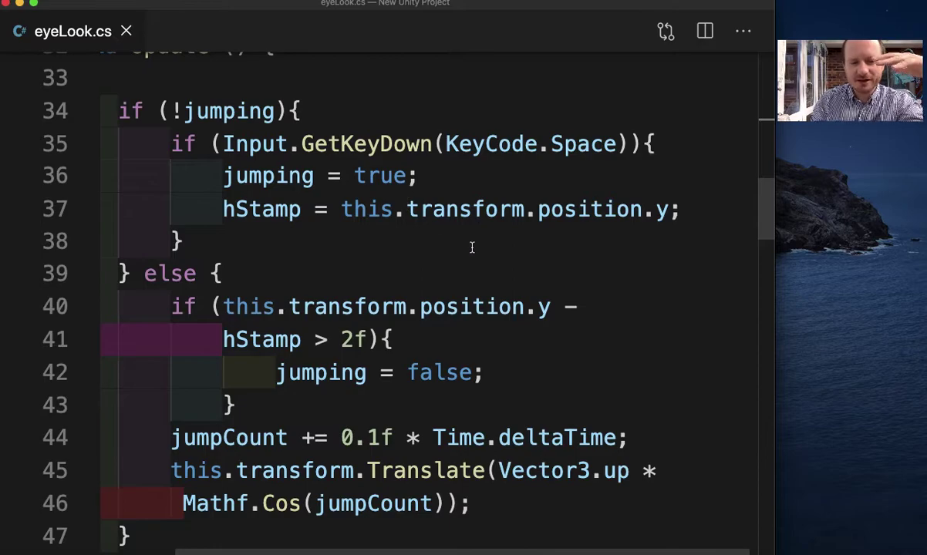
left_click(83, 552)
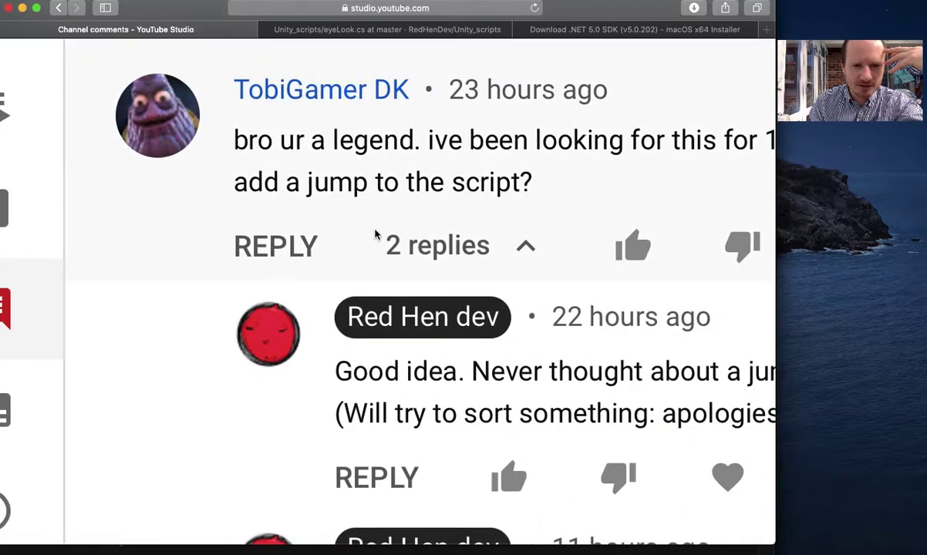
Expand the code reply and read its posted jump code with the cosine scaled by 0.2f
scroll(370, 155, "down", 5)
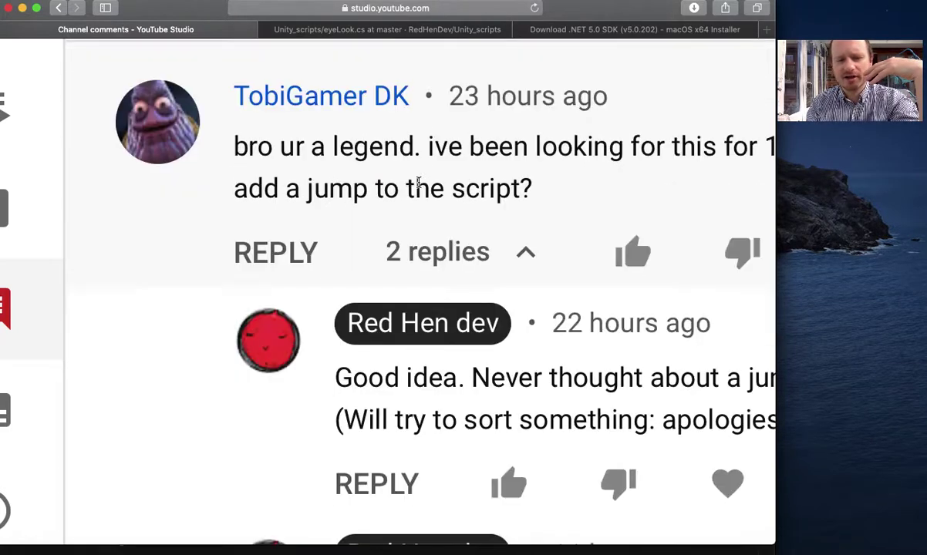
left_click(386, 334)
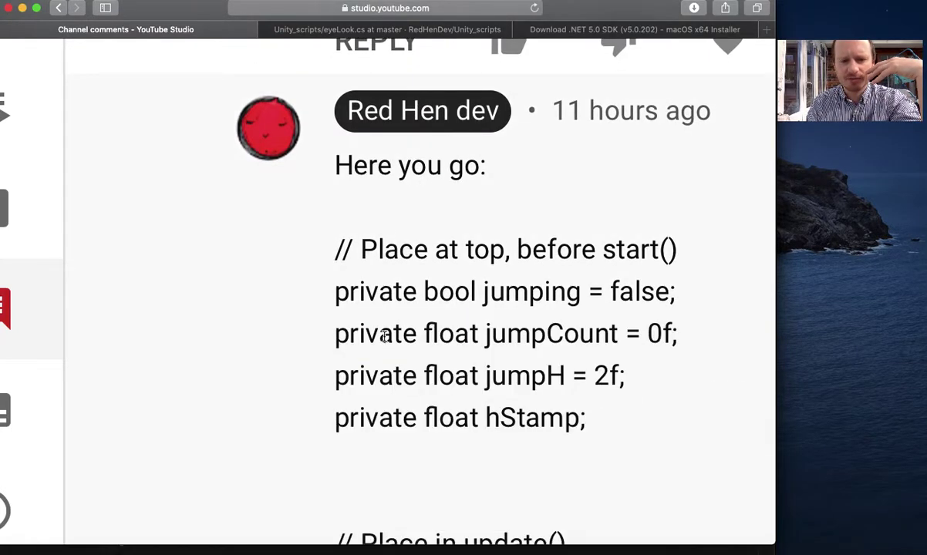
scroll(522, 336, "down", 5)
scroll(522, 336, "down", 1)
scroll(523, 336, "down", 4)
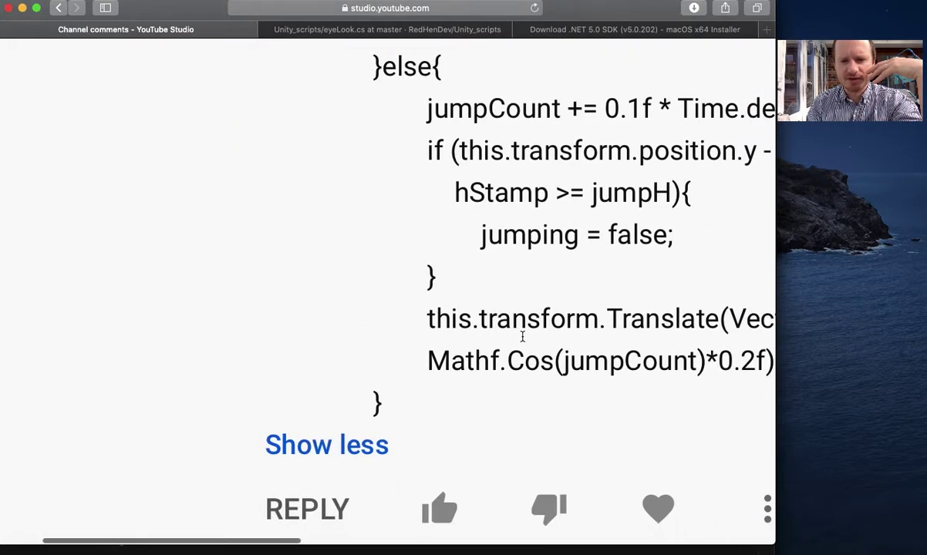
scroll(523, 336, "up", 1)
scroll(522, 336, "up", 3)
scroll(522, 335, "down", 3)
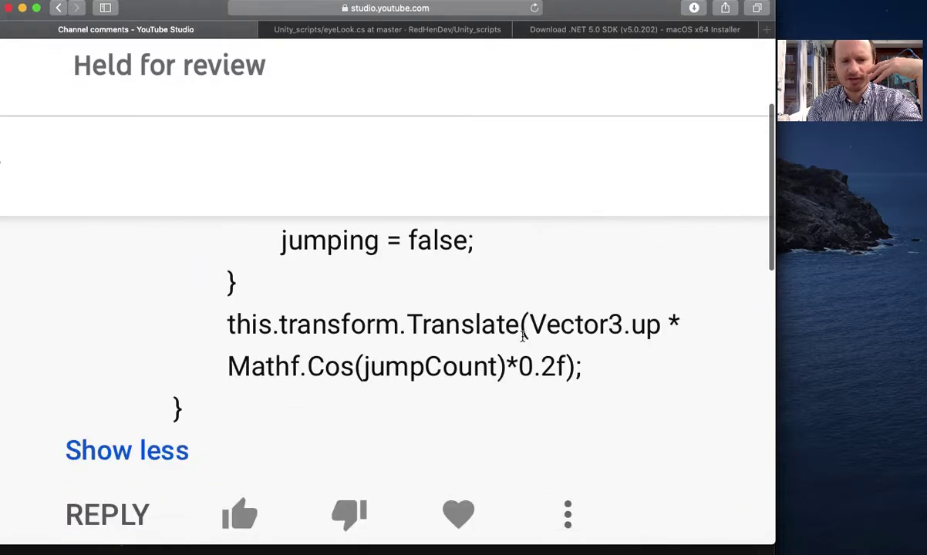
scroll(523, 336, "up", 2)
scroll(522, 336, "up", 5)
scroll(522, 337, "down", 5, "ctrl")
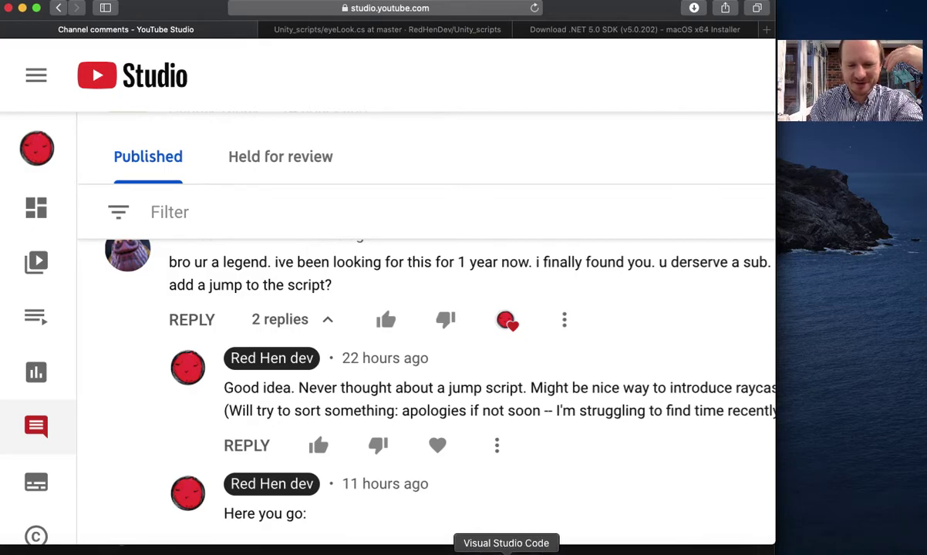
left_click(506, 550)
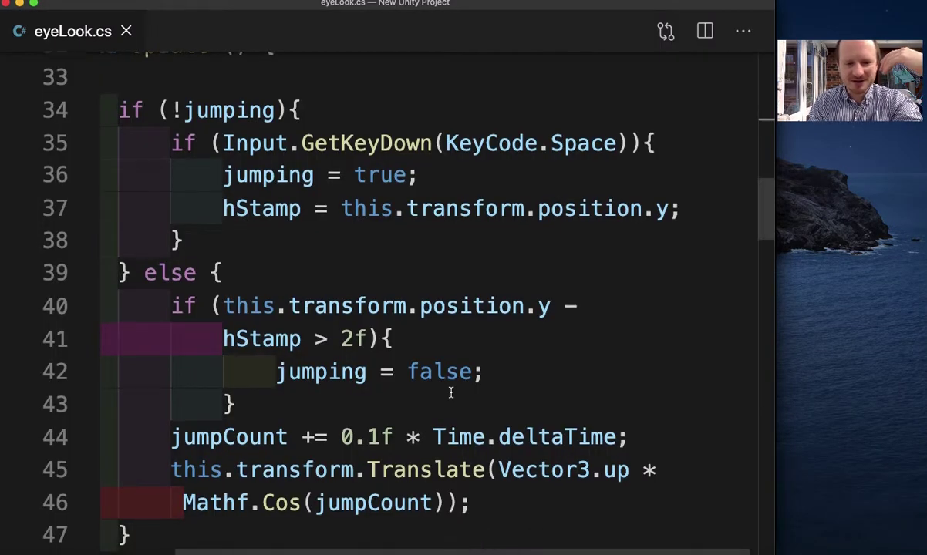
Append *0.2f after Cos(jumpCount) on line 46 and save eyeLook.cs
scroll(452, 390, "down", 2)
left_click(449, 322)
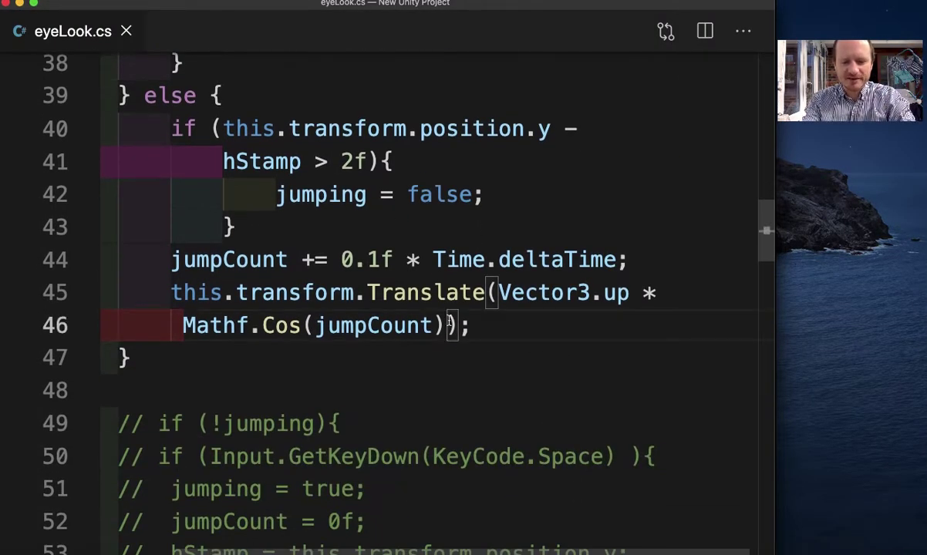
type("*")
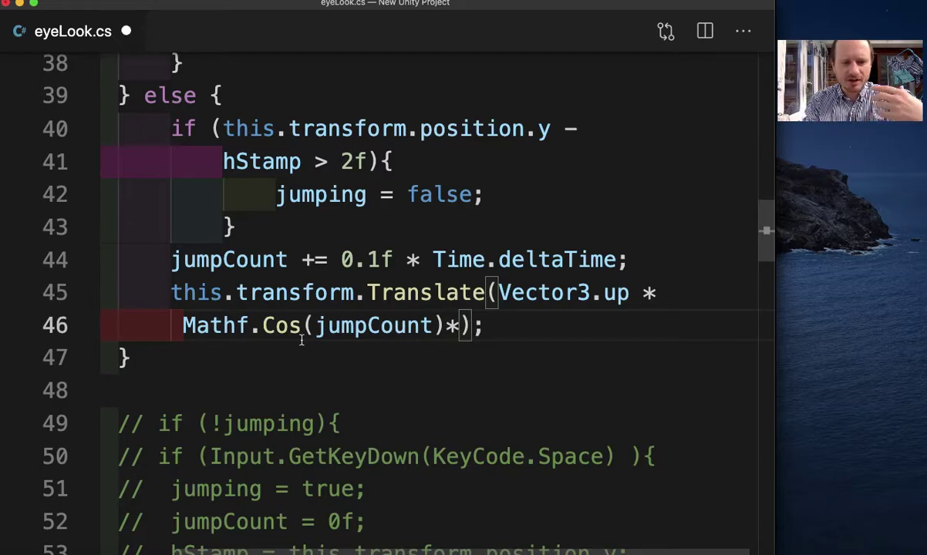
type("0")
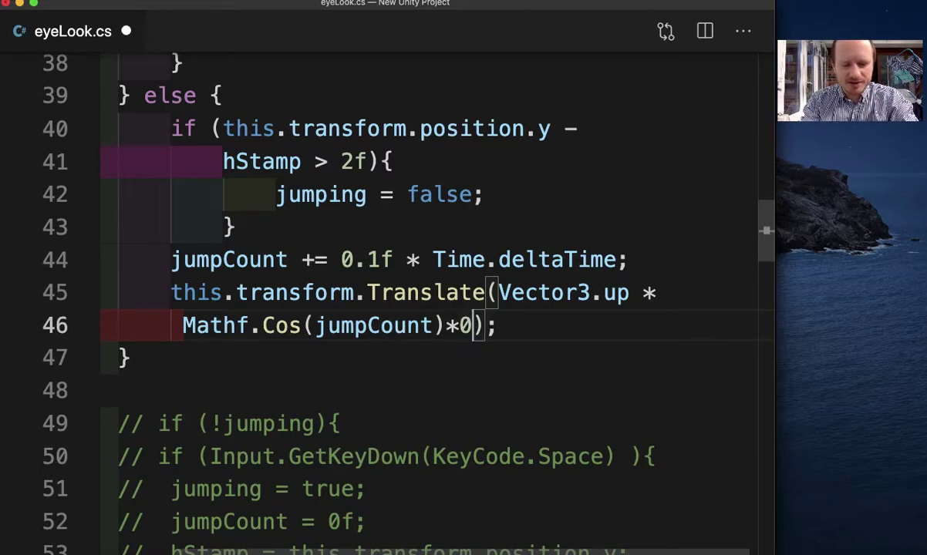
type(".2f")
key("ctrl+s")
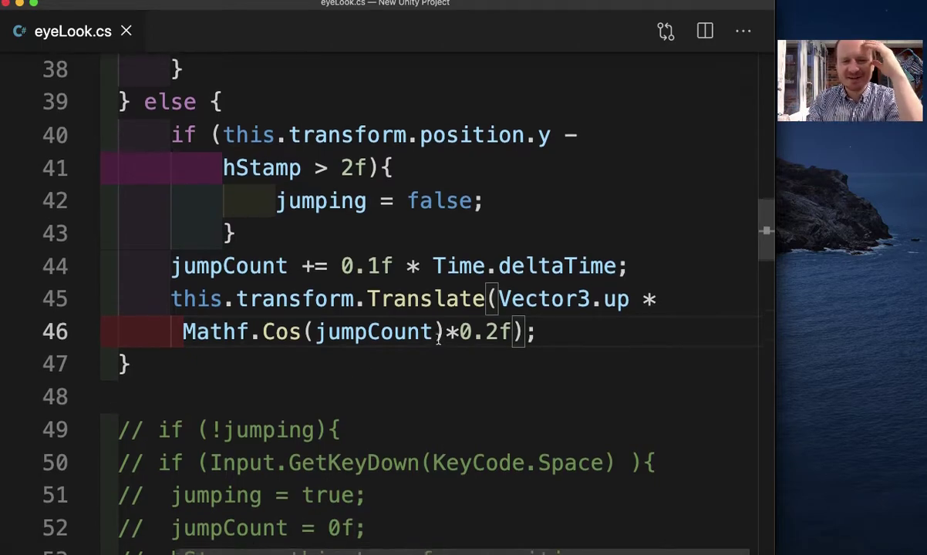
scroll(438, 339, "up", 5)
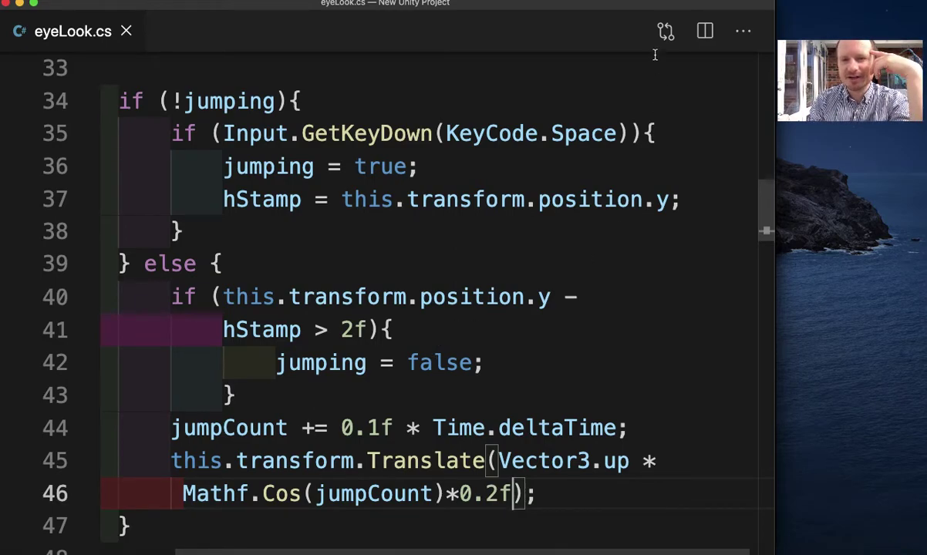